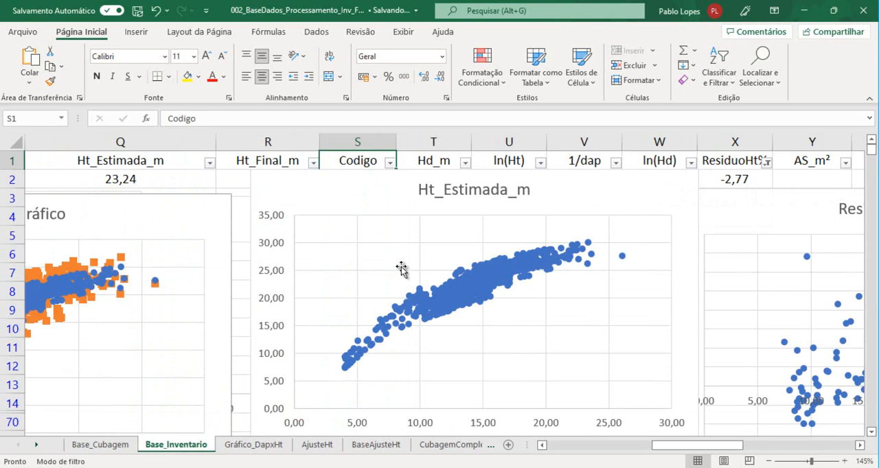
Move the Ht_Estimada_m chart and the blue-and-orange scatter chart down on the Base_Inventario sheet, clear of the header row
{"action": "left_click_drag", "start_coordinate": [352, 194], "coordinate": [351, 293]}
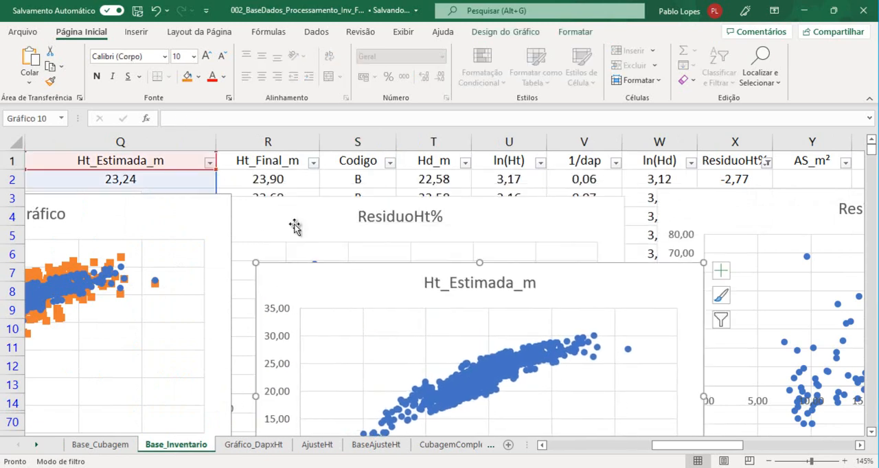
{"action": "left_click", "coordinate": [261, 165]}
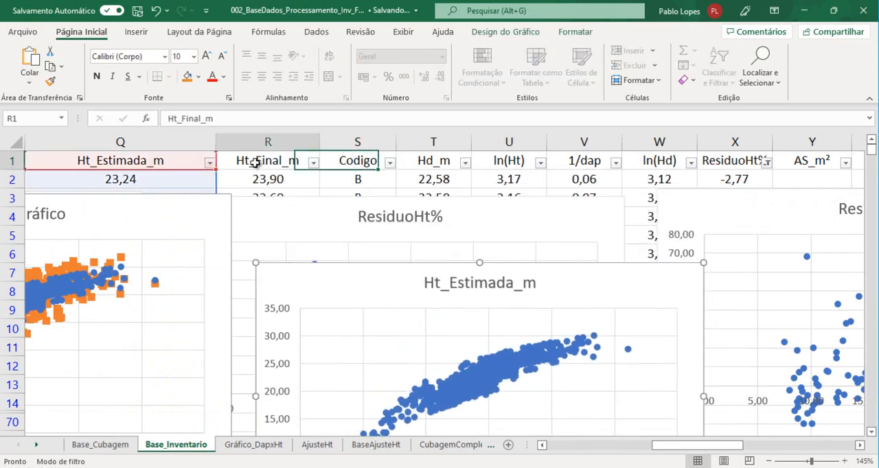
{"action": "left_click_drag", "start_coordinate": [155, 216], "coordinate": [157, 240]}
{"action": "left_click", "coordinate": [157, 164]}
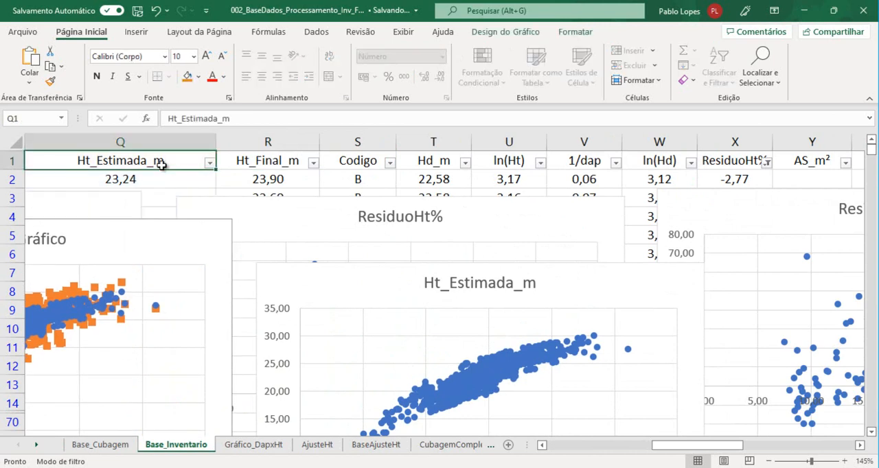
Look through the Base_Inventario column headers from dap_cm and Ht_Observada_m across to VTcc_m³
{"action": "key", "text": "Left"}
{"action": "key", "text": "Left"}
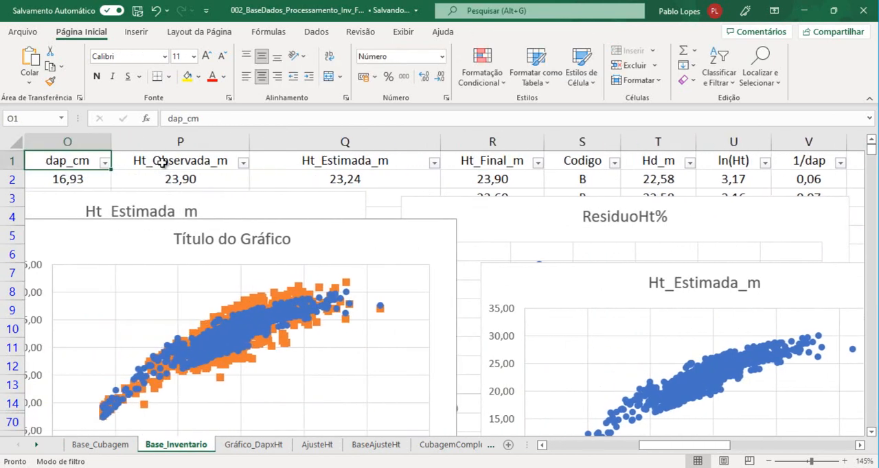
{"action": "left_click", "coordinate": [163, 162]}
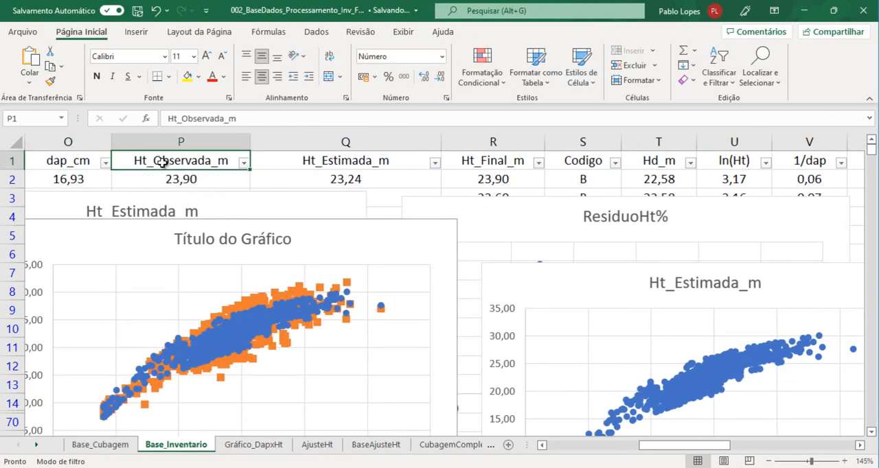
{"action": "key", "text": "Right"}
{"action": "key", "text": "Right"}
{"action": "key", "text": "Down"}
{"action": "key", "text": "Up"}
{"action": "key", "text": "Right"}
{"action": "key", "text": "Right"}
{"action": "key", "text": "Right"}
{"action": "key", "text": "Right"}
{"action": "key", "text": "Right"}
{"action": "key", "text": "Right"}
{"action": "key", "text": "Right"}
{"action": "key", "text": "Right"}
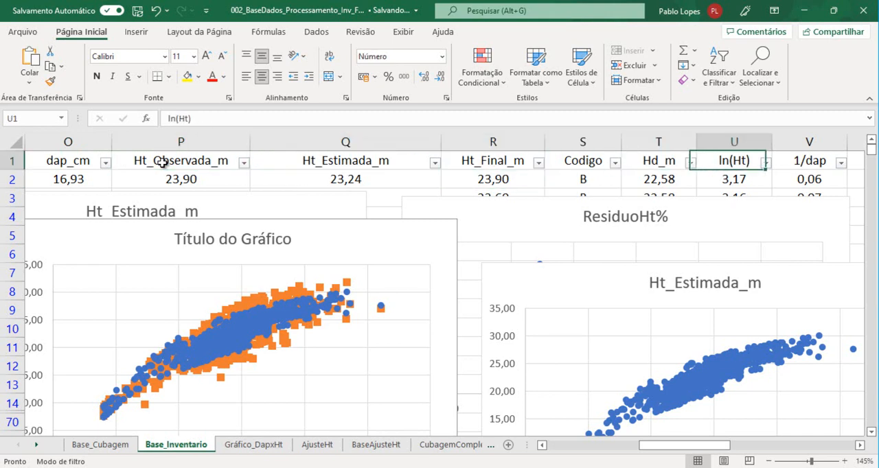
{"action": "key", "text": "Right"}
{"action": "key", "text": "Right"}
{"action": "key", "text": "Left"}
{"action": "key", "text": "Left"}
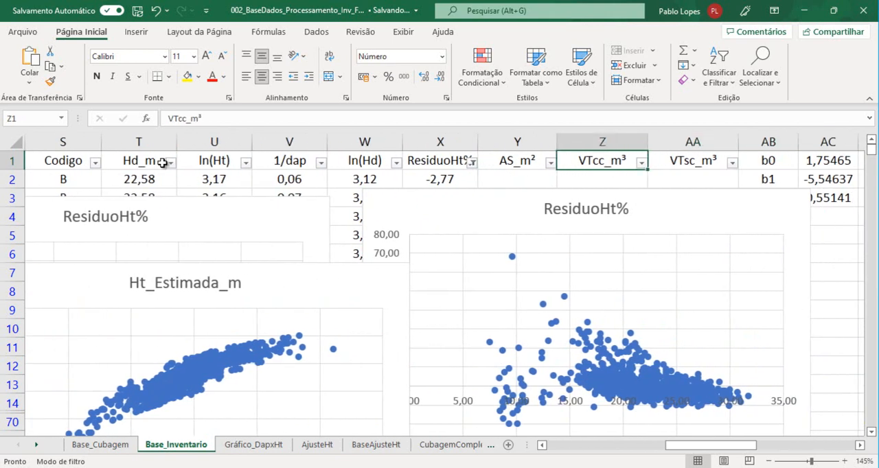
Move the two ResiduoHt% charts down and aside to uncover the first data rows of the inventory table
{"action": "left_click_drag", "start_coordinate": [412, 212], "coordinate": [569, 241]}
{"action": "left_click_drag", "start_coordinate": [317, 212], "coordinate": [433, 241]}
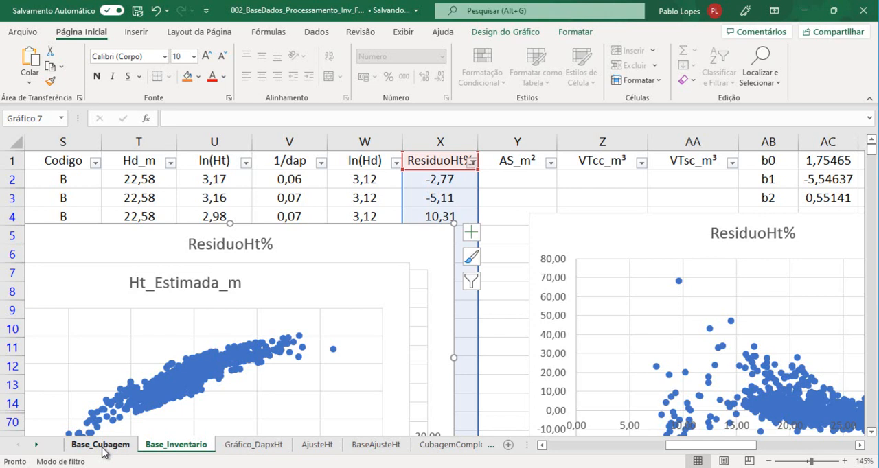
Open the Base_Cubagem sheet and examine the Arvore, dap_cm and Ht_m values for tree 1 in rows 2 to 12
{"action": "left_click", "coordinate": [102, 445]}
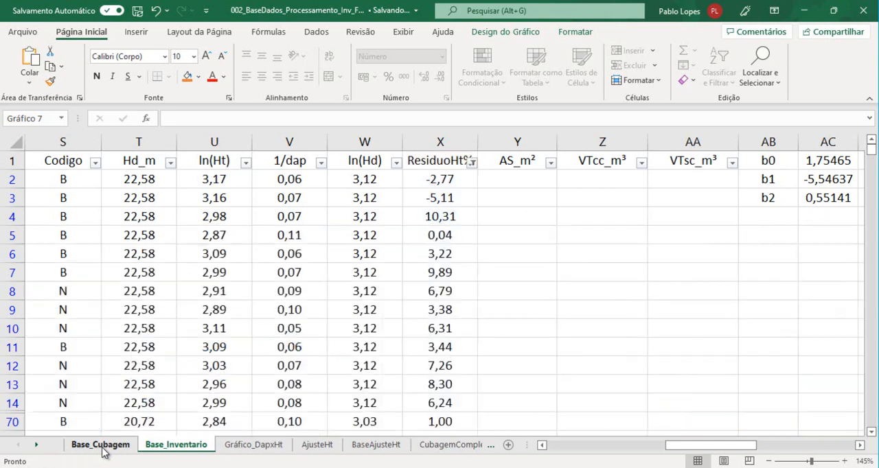
{"action": "left_click", "coordinate": [68, 179]}
{"action": "left_click_drag", "start_coordinate": [64, 179], "coordinate": [52, 368]}
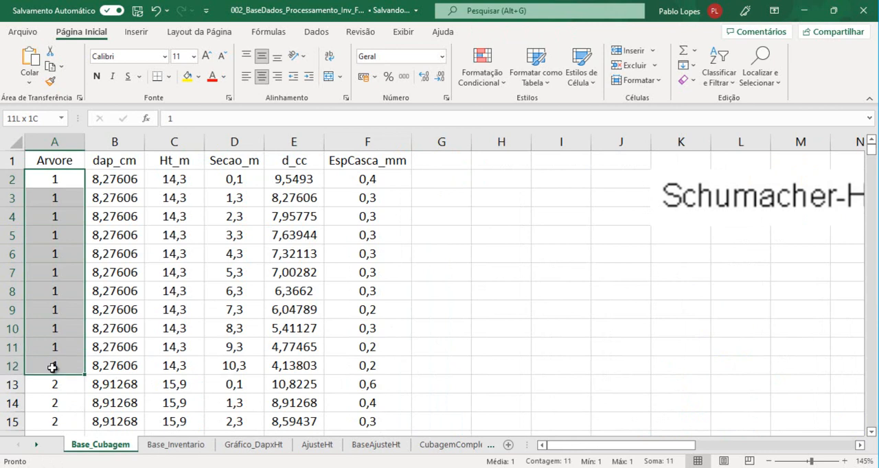
{"action": "left_click_drag", "start_coordinate": [120, 179], "coordinate": [118, 366]}
{"action": "left_click_drag", "start_coordinate": [181, 183], "coordinate": [172, 365]}
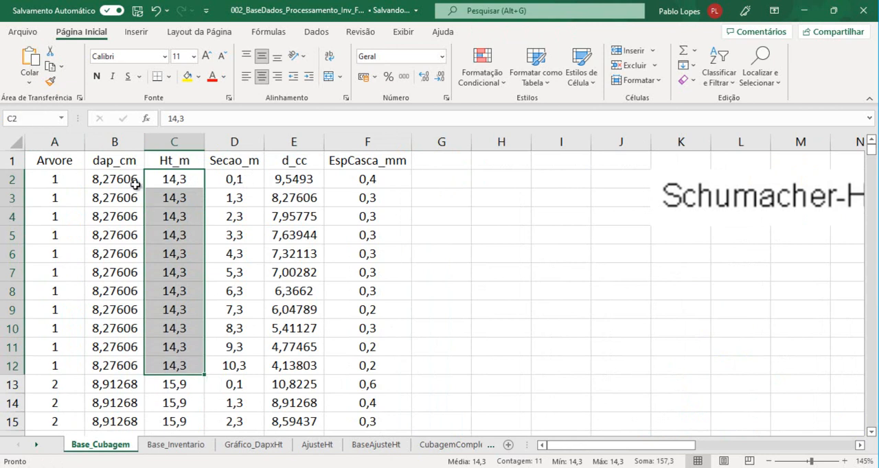
Examine tree 1's section heights in Secao_m against its d_cc diameters, along with the bark thickness column
{"action": "left_click_drag", "start_coordinate": [295, 181], "coordinate": [306, 198]}
{"action": "left_click", "coordinate": [309, 184]}
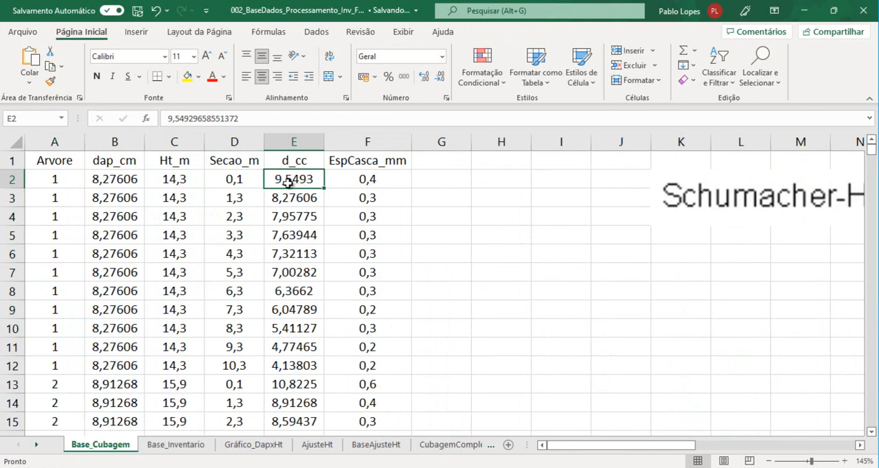
{"action": "left_click", "coordinate": [232, 182]}
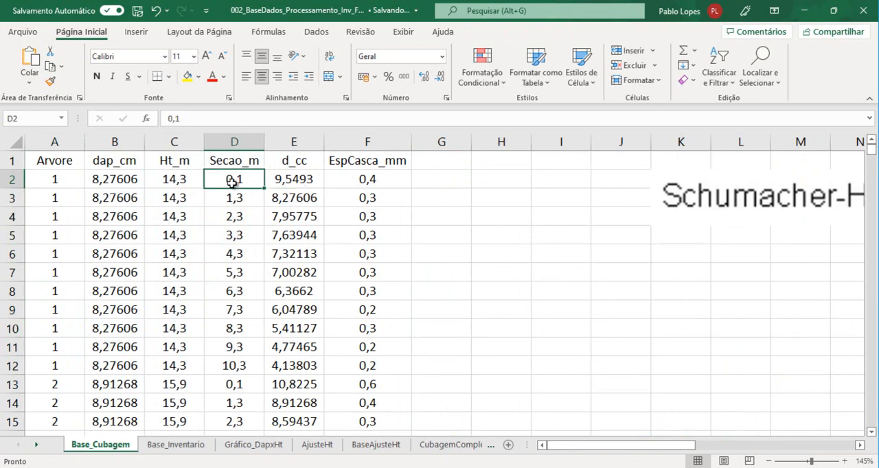
{"action": "left_click", "coordinate": [306, 197]}
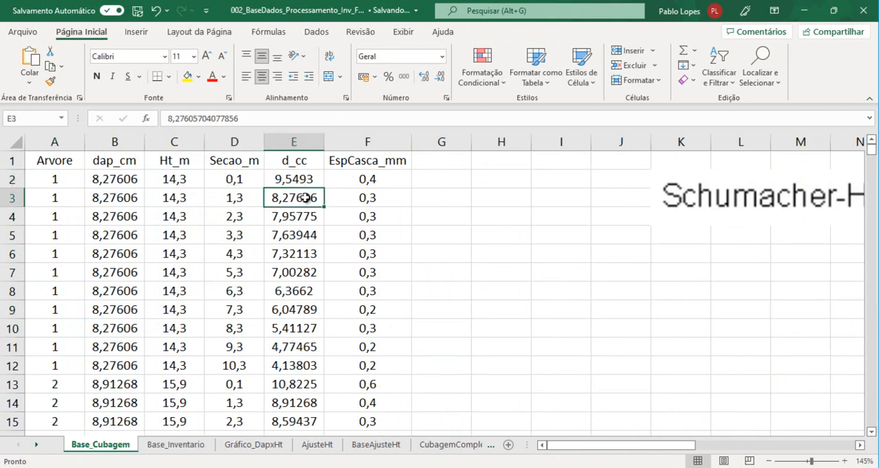
{"action": "left_click", "coordinate": [236, 199]}
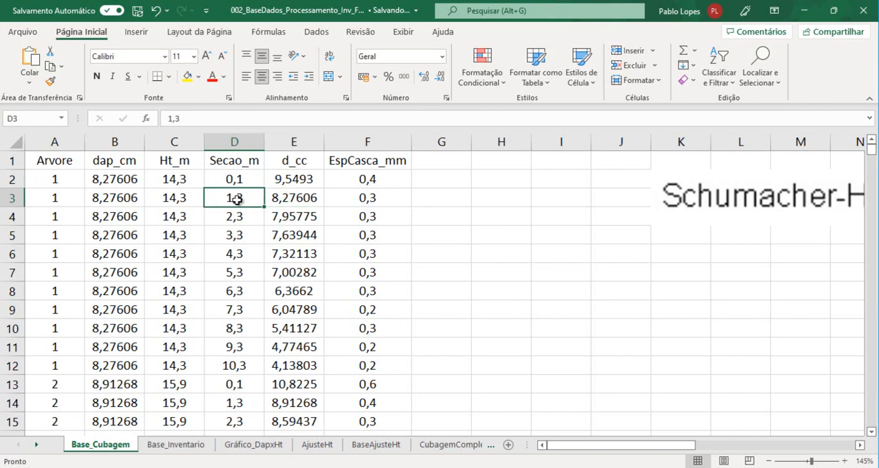
{"action": "left_click", "coordinate": [293, 216]}
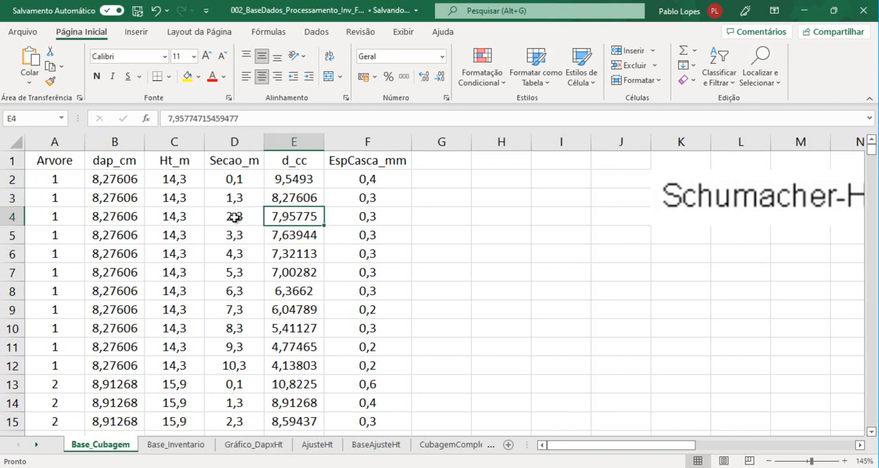
{"action": "left_click", "coordinate": [232, 218]}
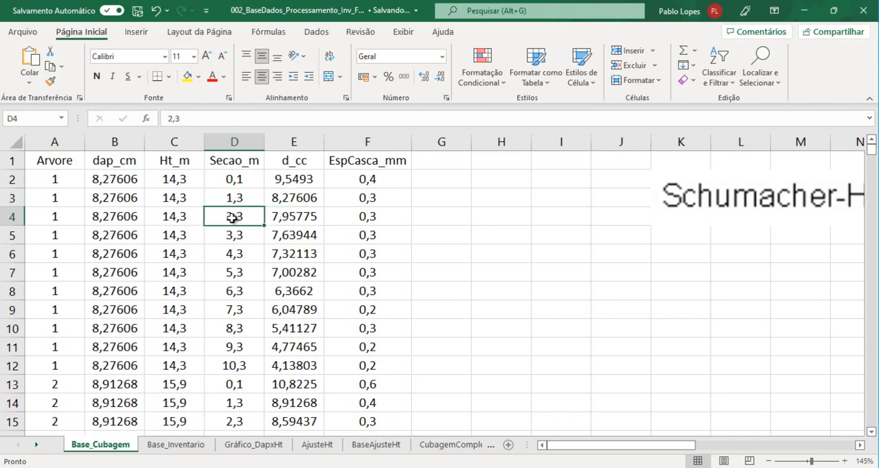
{"action": "left_click", "coordinate": [301, 235]}
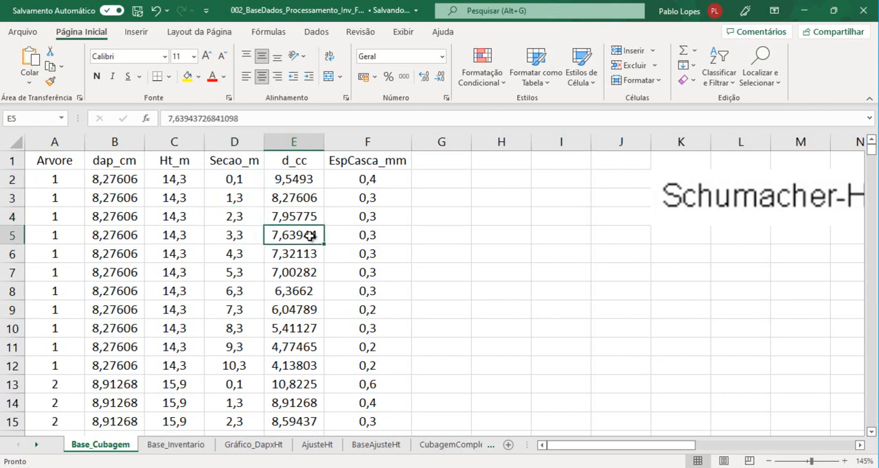
{"action": "left_click", "coordinate": [230, 237]}
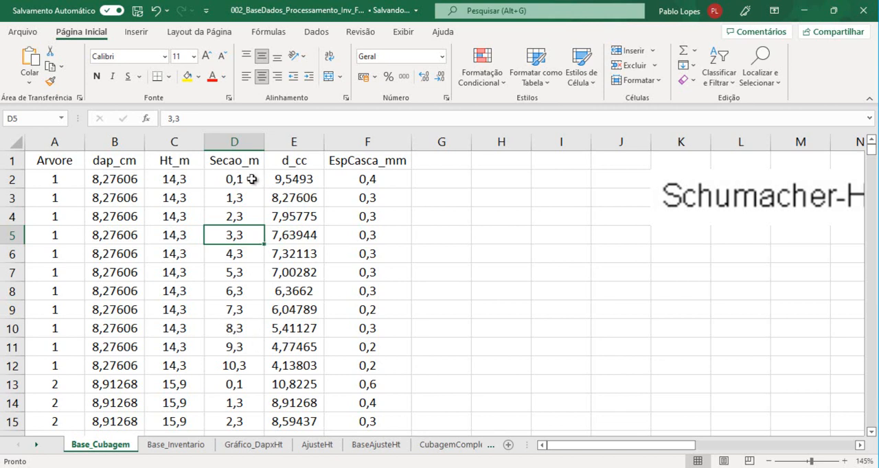
{"action": "left_click", "coordinate": [374, 162]}
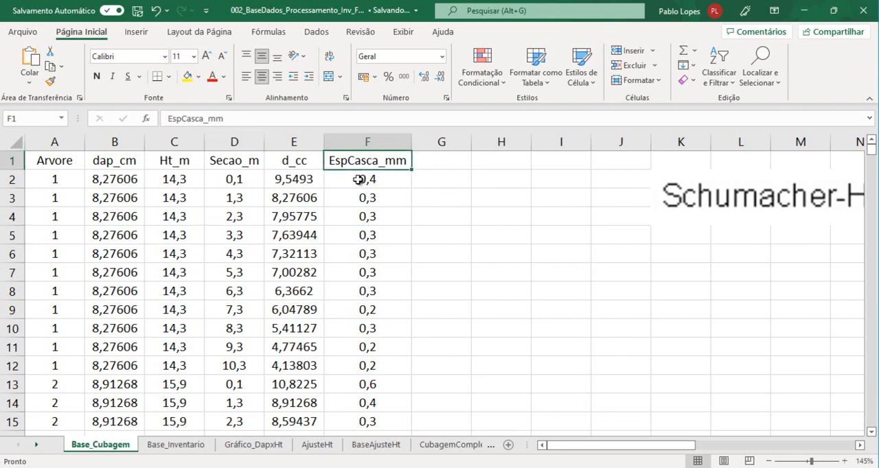
{"action": "left_click", "coordinate": [281, 180]}
Add the header d_sc in cell G1 for the diameter without bark
{"action": "left_click", "coordinate": [439, 156]}
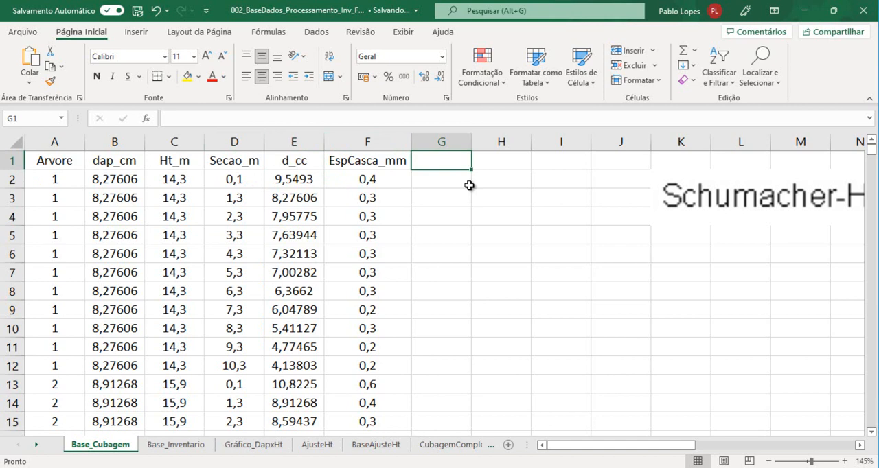
{"action": "type", "text": "d_sc"}
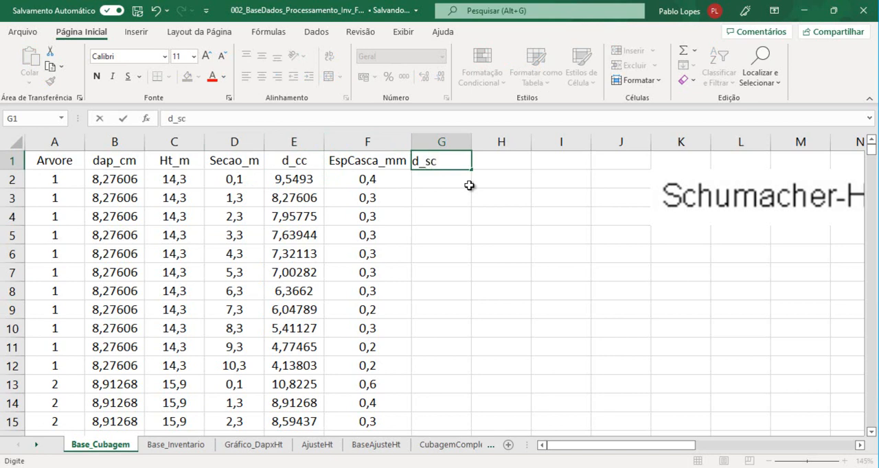
{"action": "key", "text": "Return"}
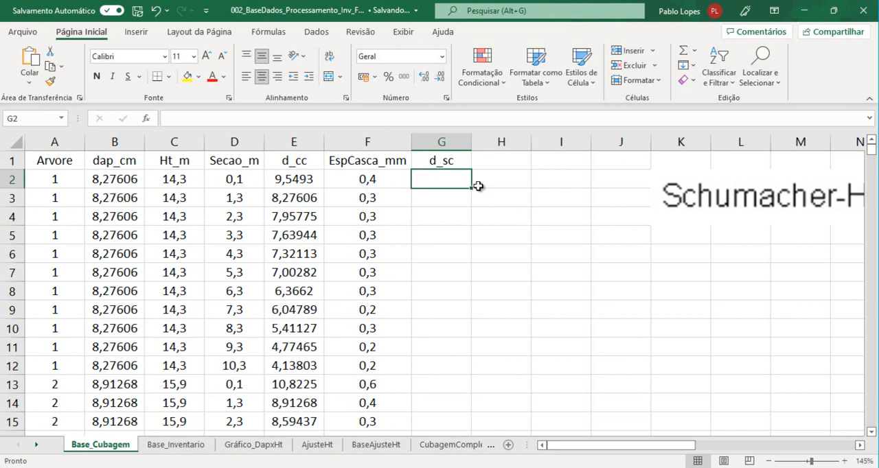
Begin a d_sc formula in G2 from the diameter in E2, and correct the bark thickness header in F1 to EspCasca_cm
{"action": "type", "text": "="}
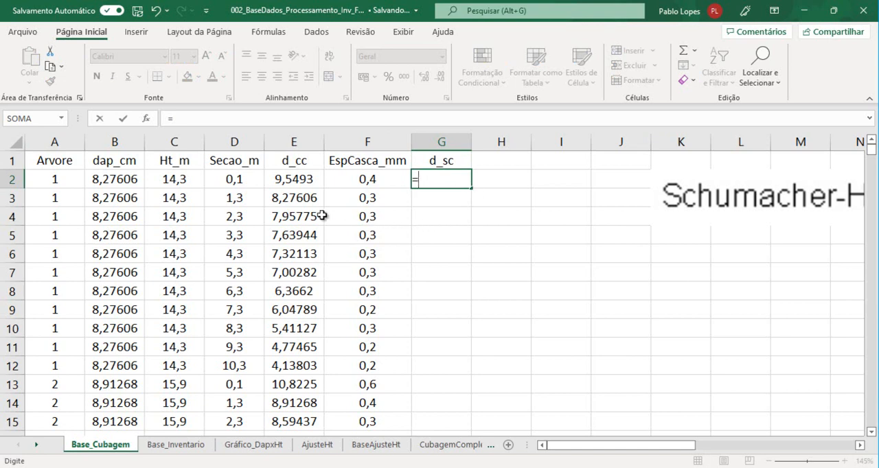
{"action": "left_click", "coordinate": [293, 180]}
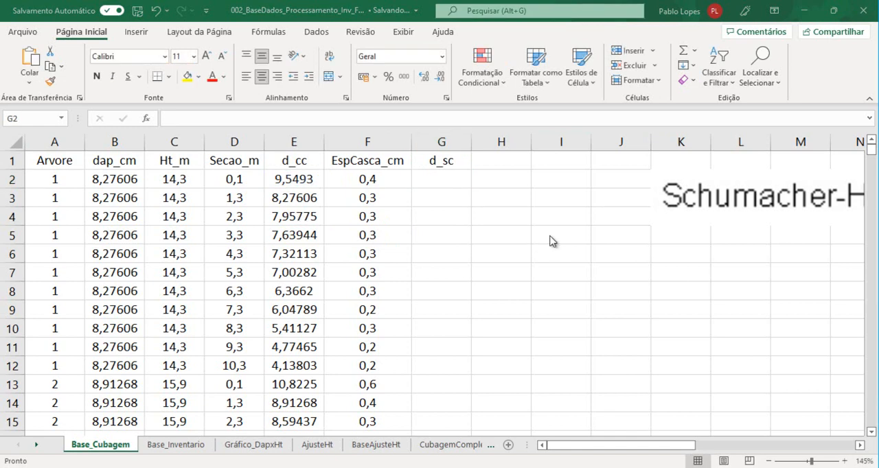
Check the bark thickness values in the EspCasca_cm column for the sections of tree 1
{"action": "left_click", "coordinate": [372, 160]}
{"action": "left_click", "coordinate": [368, 180]}
{"action": "left_click", "coordinate": [374, 166]}
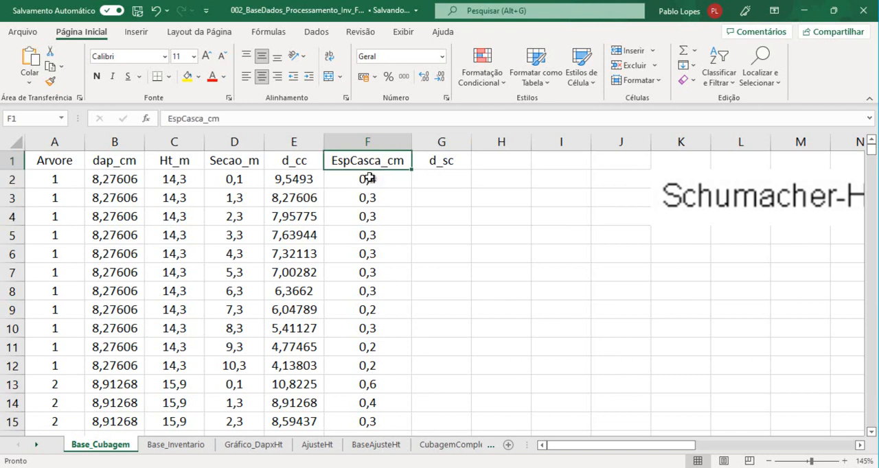
{"action": "left_click", "coordinate": [371, 179]}
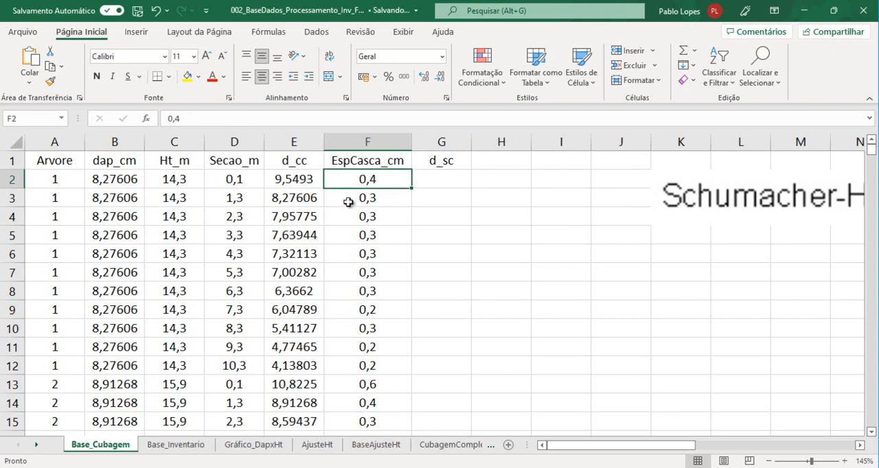
{"action": "left_click", "coordinate": [381, 201]}
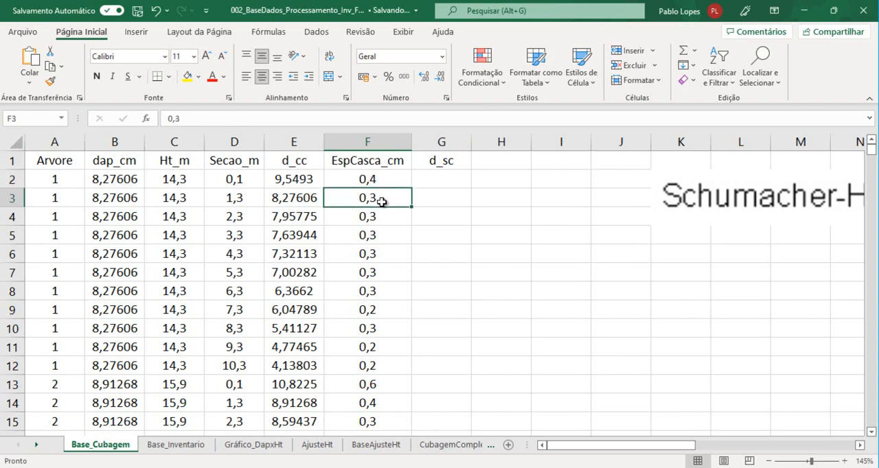
{"action": "left_click", "coordinate": [379, 179]}
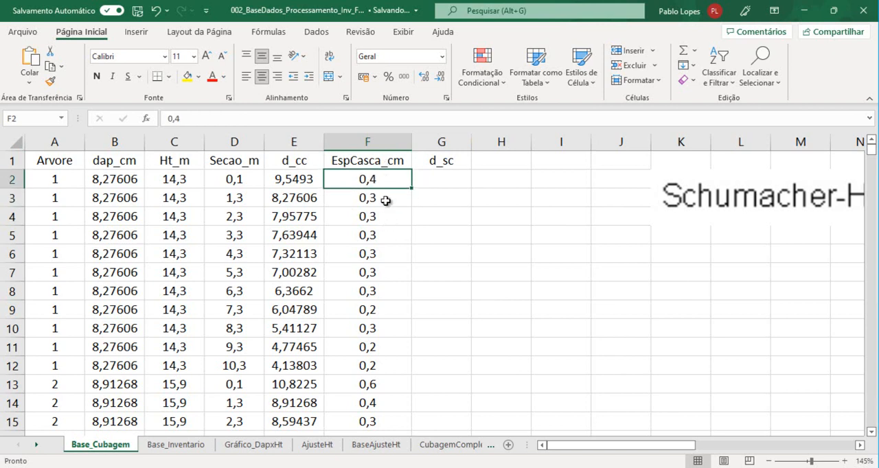
{"action": "left_click", "coordinate": [387, 197]}
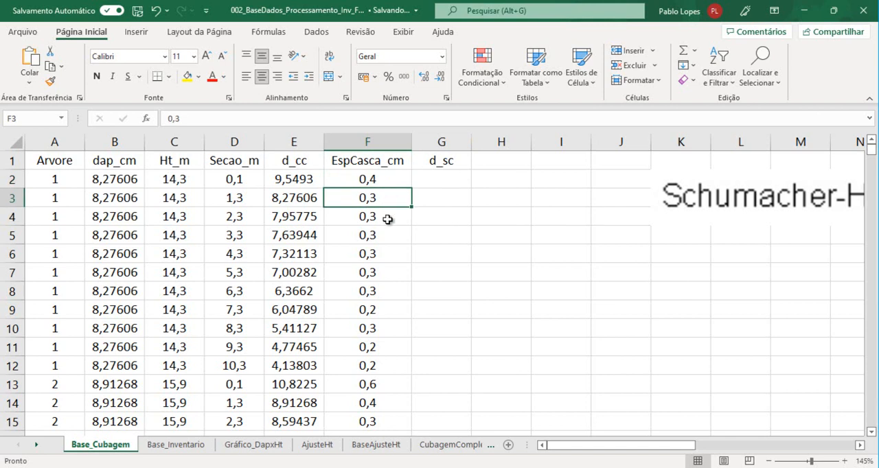
{"action": "left_click", "coordinate": [388, 219]}
{"action": "left_click", "coordinate": [371, 312]}
Calculate the diameter without bark in G2 as the d_cc diameter minus twice the bark thickness, =E2-2*F2
{"action": "left_click", "coordinate": [443, 181]}
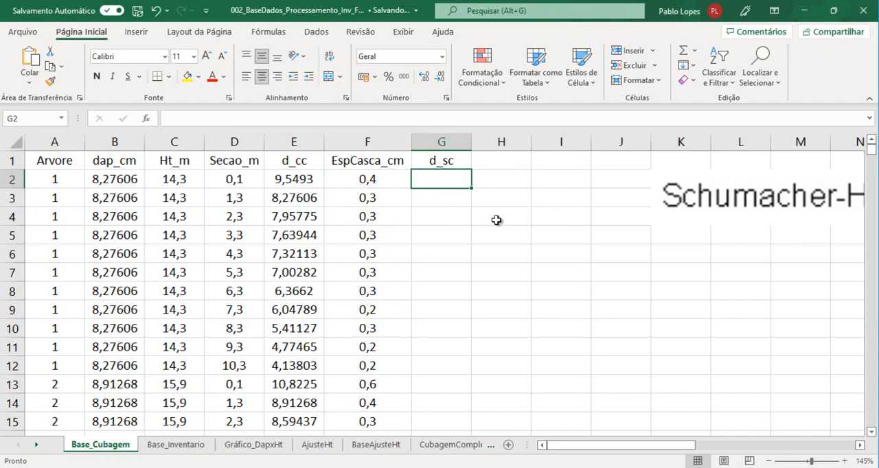
{"action": "type", "text": "="}
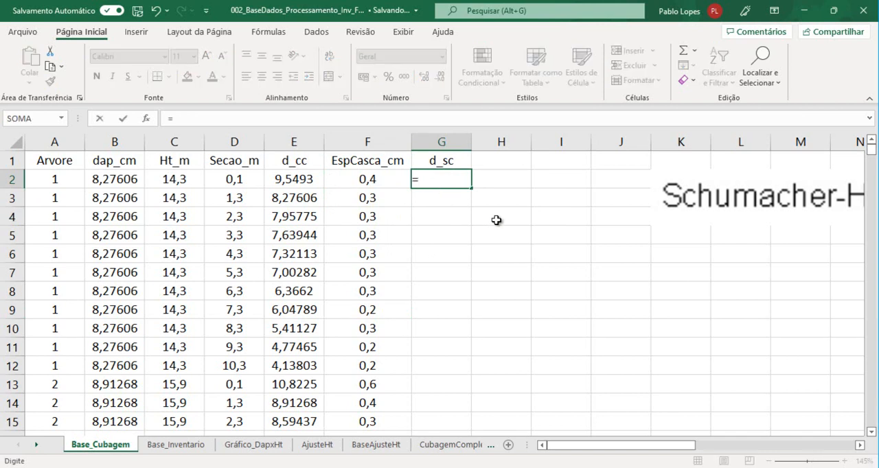
{"action": "left_click", "coordinate": [295, 179]}
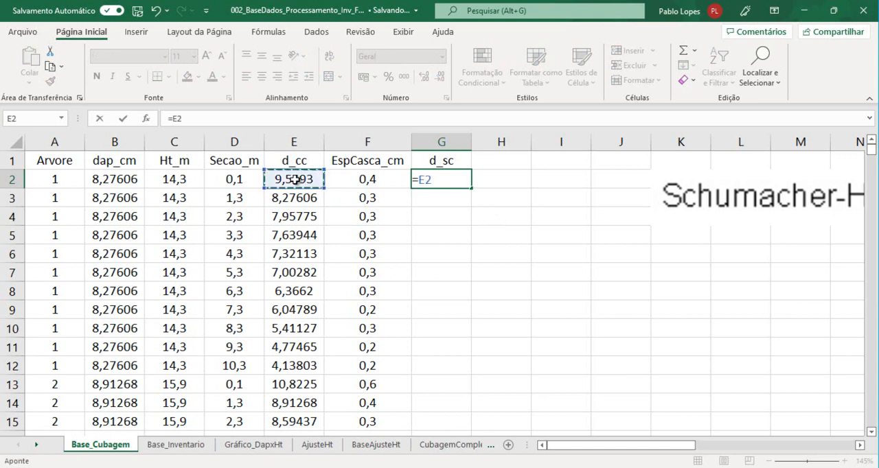
{"action": "type", "text": "-2*"}
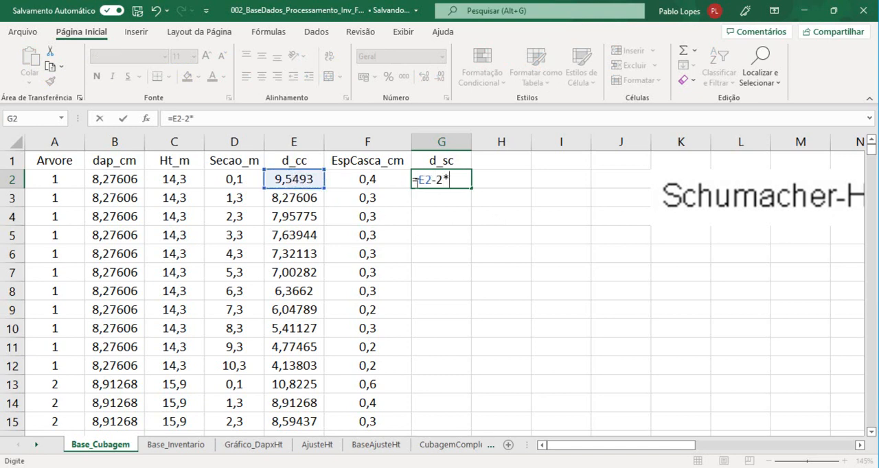
{"action": "left_click", "coordinate": [374, 176]}
{"action": "type", "text": ")"}
{"action": "key", "text": "Return"}
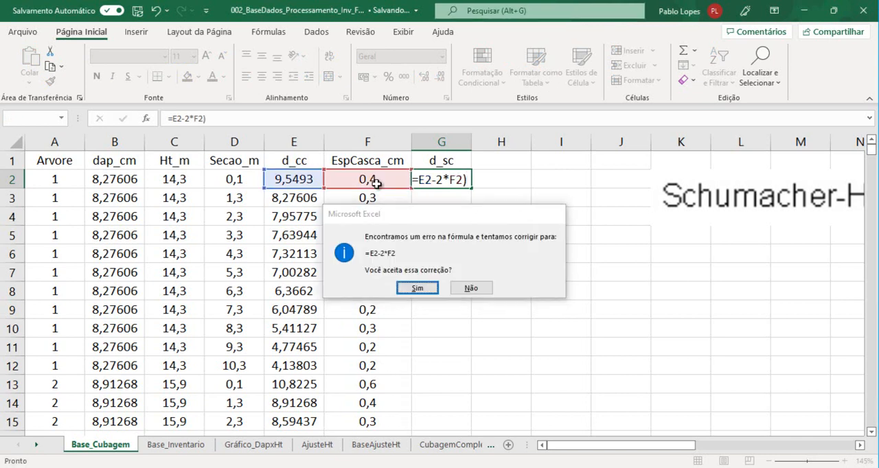
{"action": "key", "text": "Return"}
Enclose the doubled bark thickness in parentheses in the G2 formula, making it =E2-(2*F2)
{"action": "left_click", "coordinate": [453, 177]}
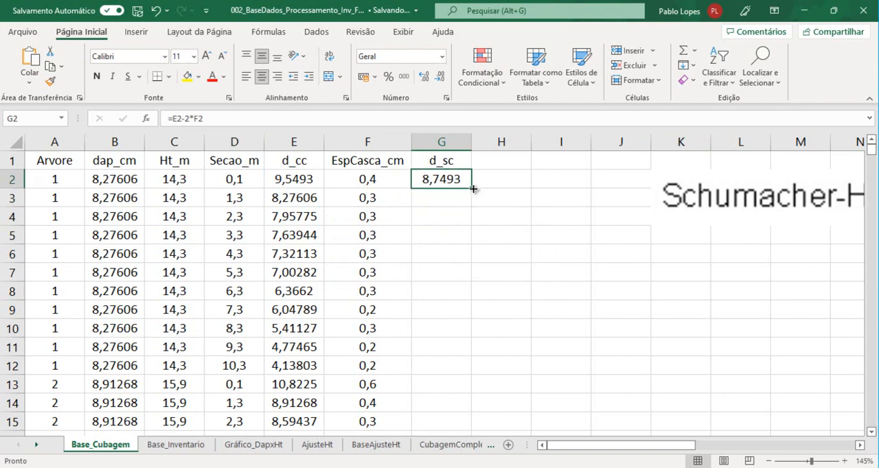
{"action": "left_click", "coordinate": [186, 120]}
{"action": "type", "text": "("}
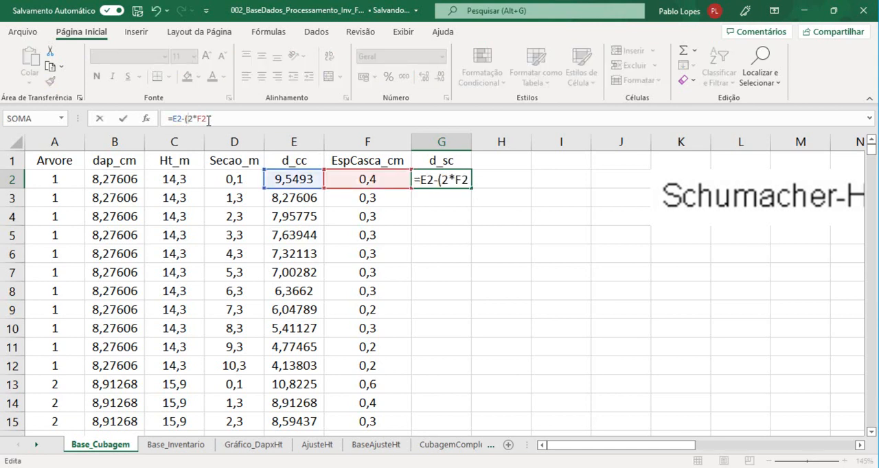
{"action": "left_click", "coordinate": [215, 118]}
{"action": "type", "text": ")"}
{"action": "key", "text": "Return"}
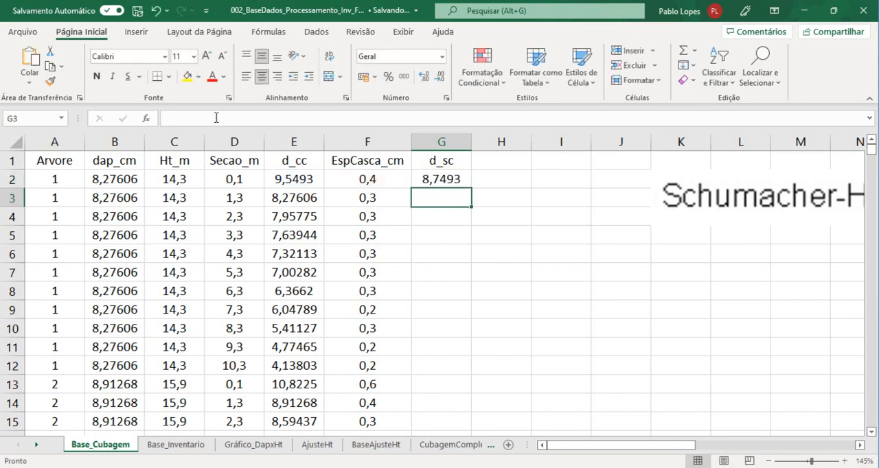
Fill the d_sc formula from G2 down the column for all tree sections
{"action": "scroll", "coordinate": [398, 297], "scroll_direction": "up", "scroll_amount": 1, "text": "ctrl"}
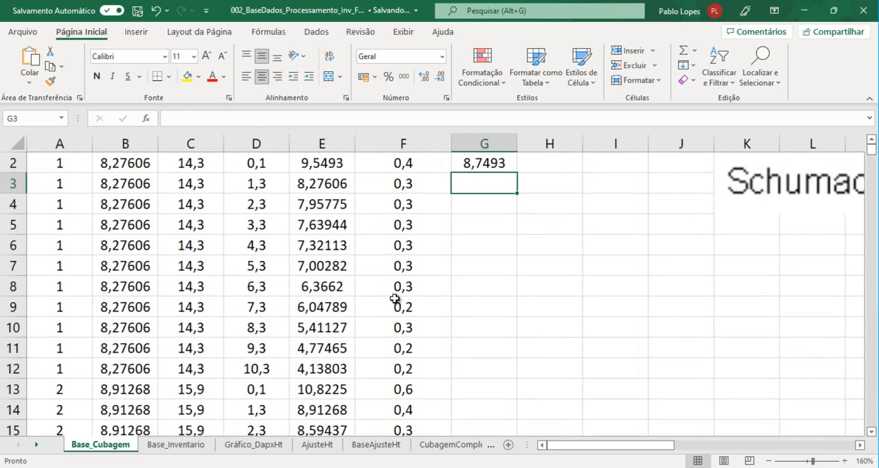
{"action": "scroll", "coordinate": [274, 217], "scroll_direction": "up", "scroll_amount": 3, "text": "ctrl"}
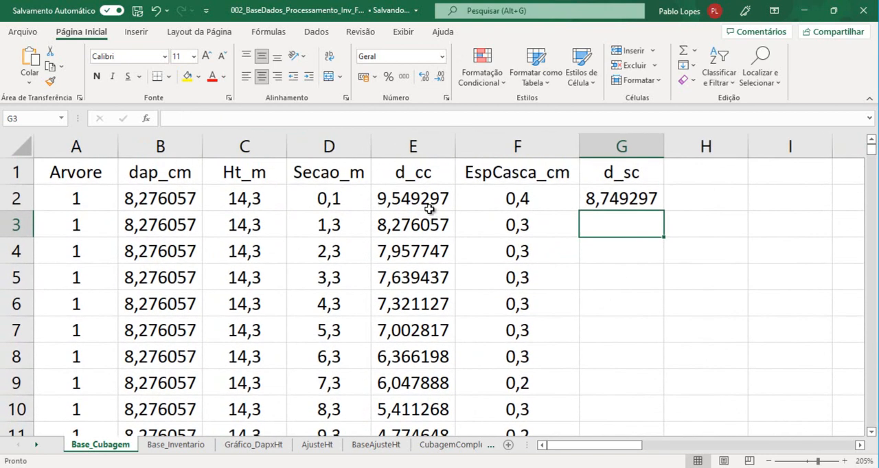
{"action": "left_click", "coordinate": [642, 206]}
{"action": "double_click", "coordinate": [663, 210]}
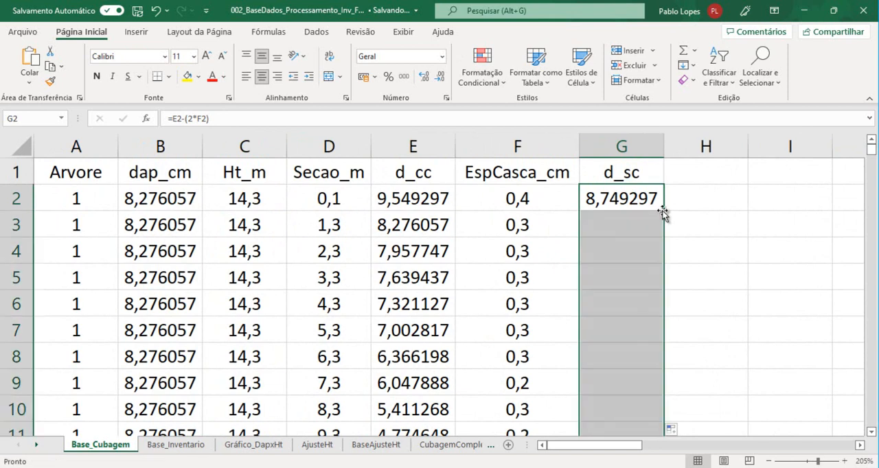
{"action": "scroll", "coordinate": [630, 302], "scroll_direction": "down", "scroll_amount": 10}
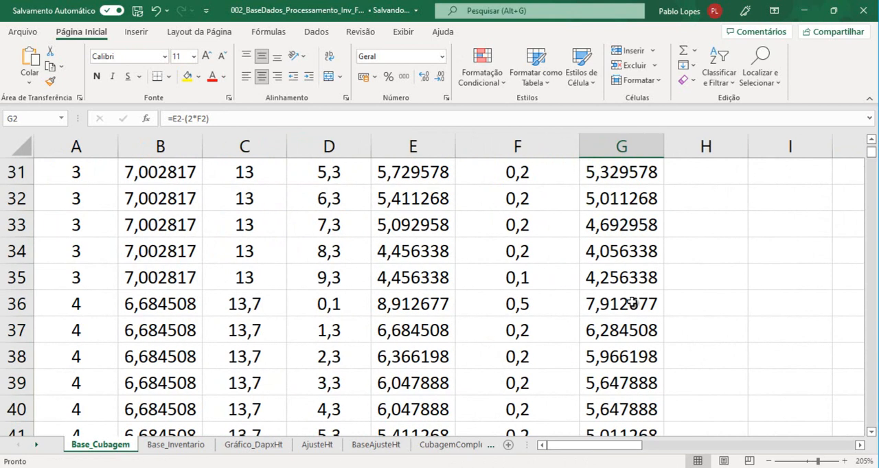
{"action": "scroll", "coordinate": [630, 303], "scroll_direction": "up", "scroll_amount": 10}
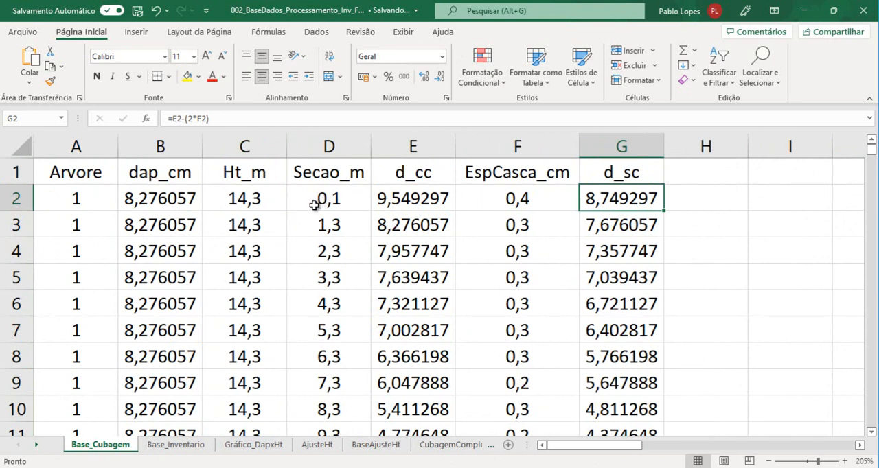
Examine the first section heights of tree 1 in the Secao_m column
{"action": "left_click", "coordinate": [348, 201]}
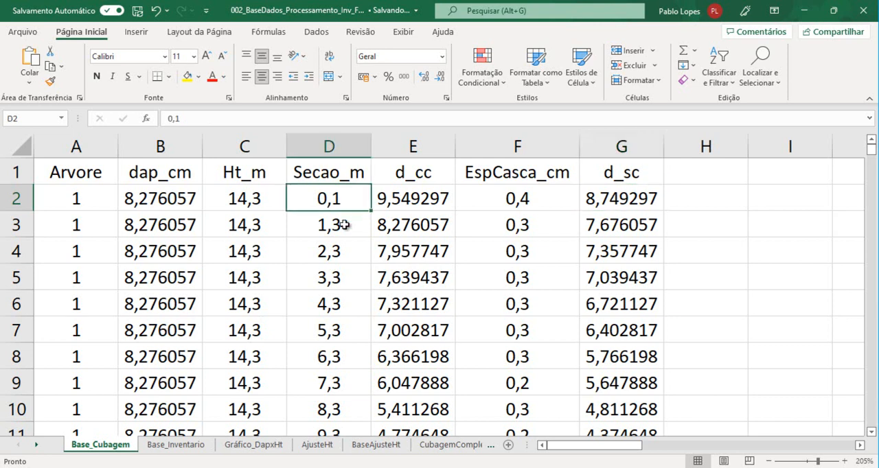
{"action": "left_click", "coordinate": [343, 224]}
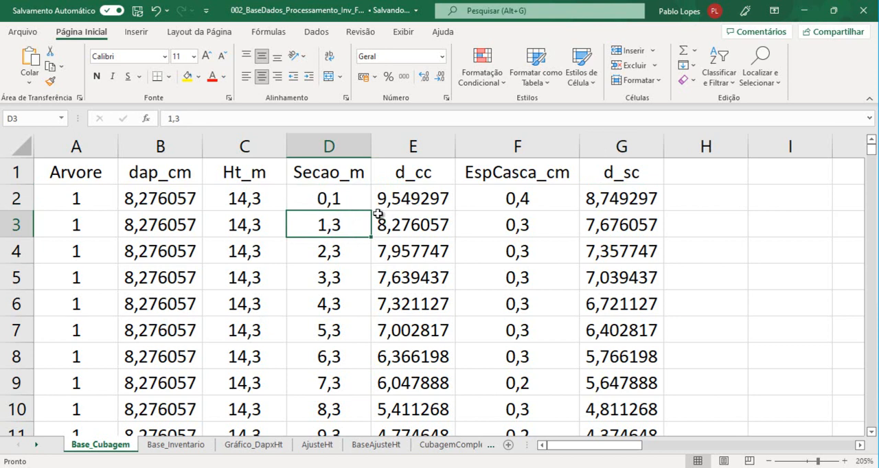
{"action": "left_click_drag", "start_coordinate": [344, 199], "coordinate": [329, 300]}
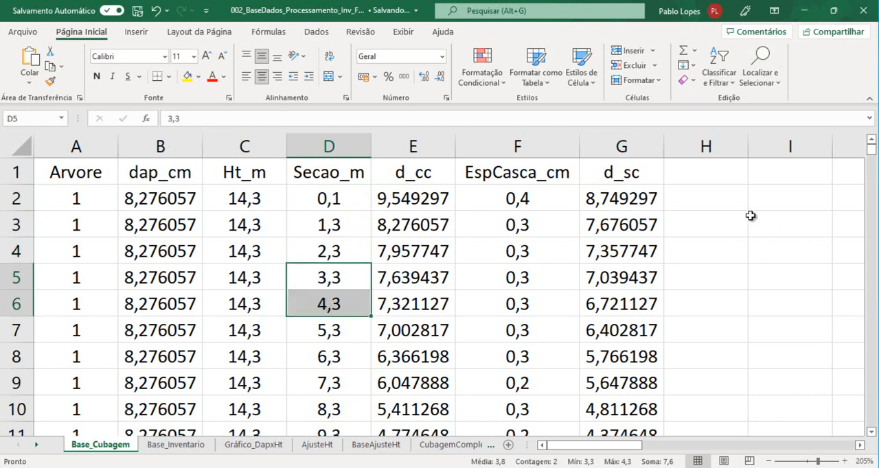
Add the header As_m² in cell H1 for the sectional area in square metres
{"action": "left_click", "coordinate": [699, 182]}
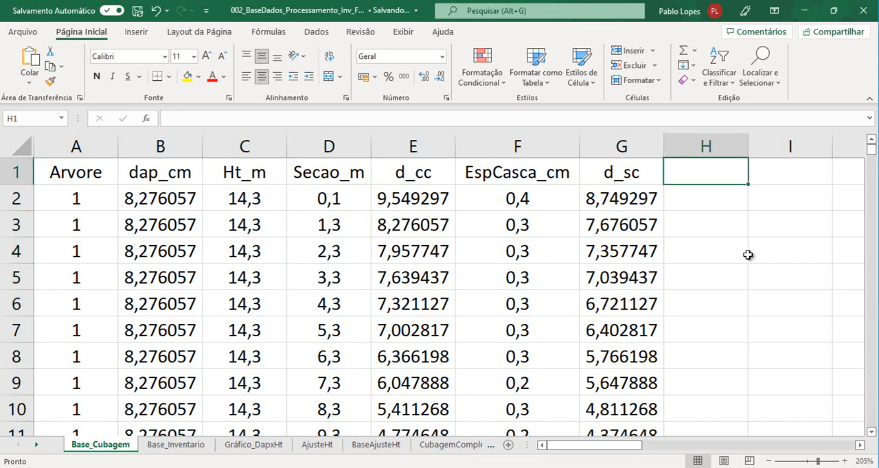
{"action": "type", "text": "a"}
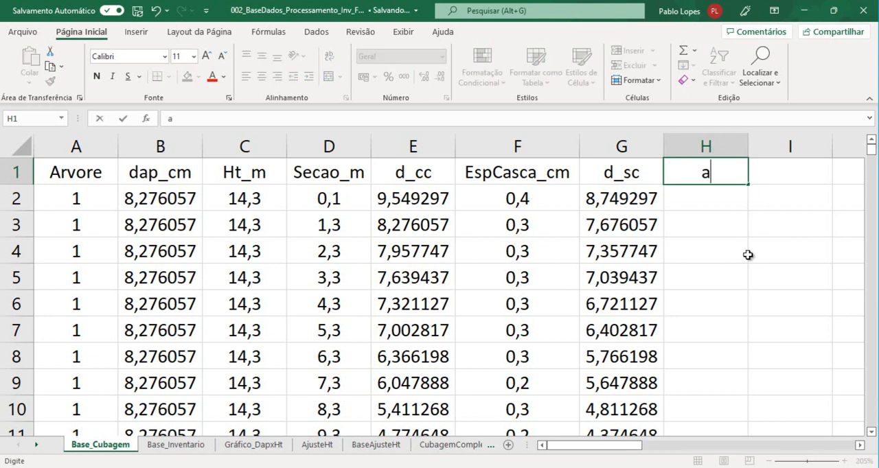
{"action": "type", "text": "As"}
{"action": "key", "text": "Return"}
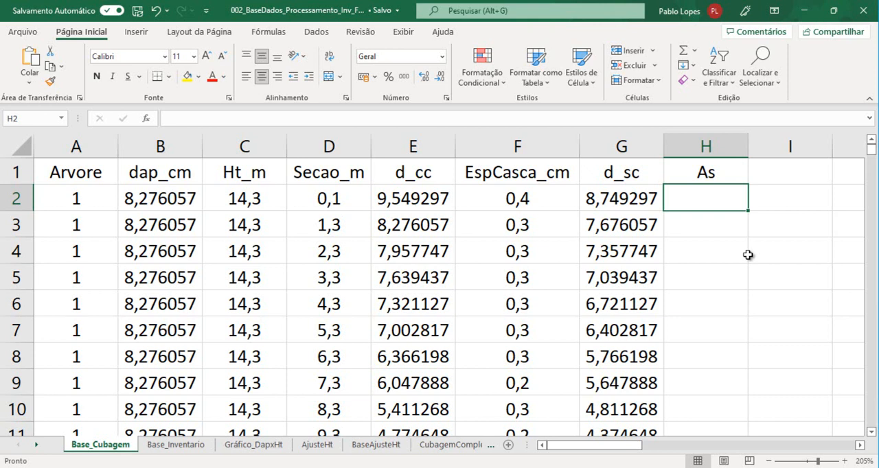
{"action": "key", "text": "Up"}
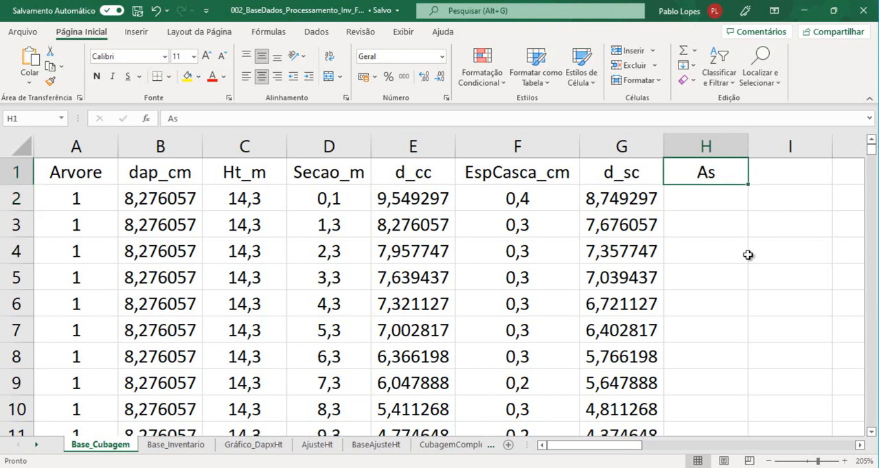
{"action": "left_click", "coordinate": [337, 119]}
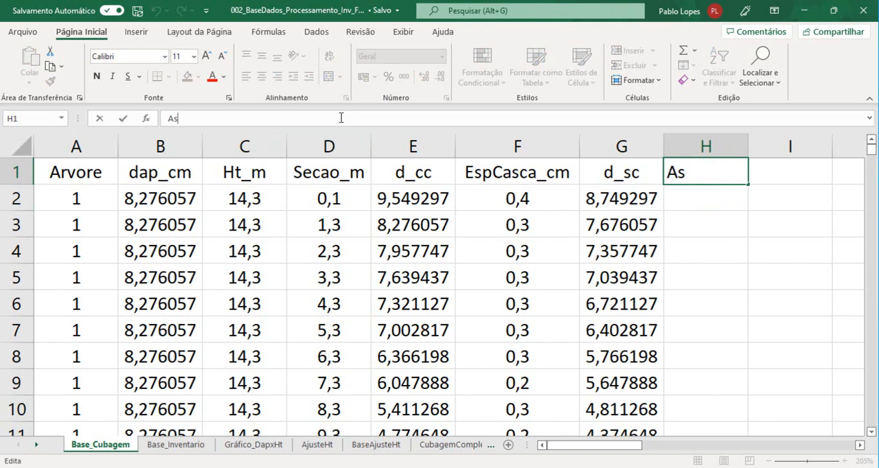
{"action": "type", "text": "m"}
{"action": "type", "text": "²"}
{"action": "type", "text": "_"}
{"action": "key", "text": "Return"}
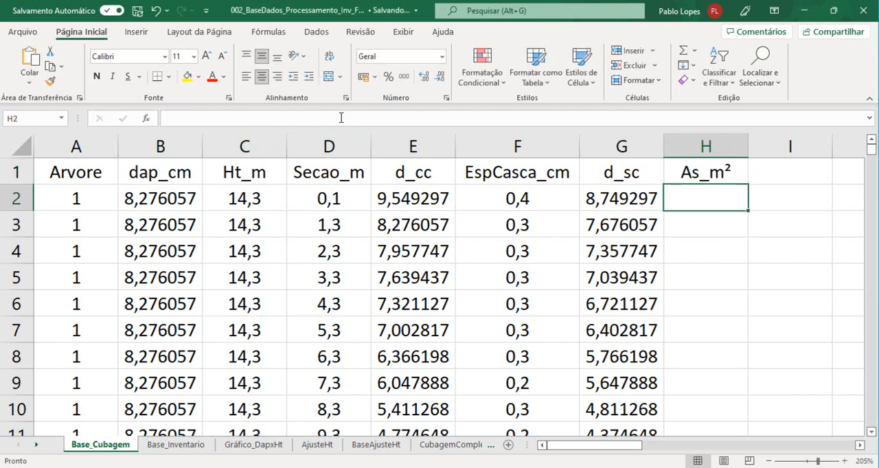
Calculate the sectional area in H2 from the diameter with bark in E2, using =(pi()*E2^2)/40000
{"action": "type", "text": "="}
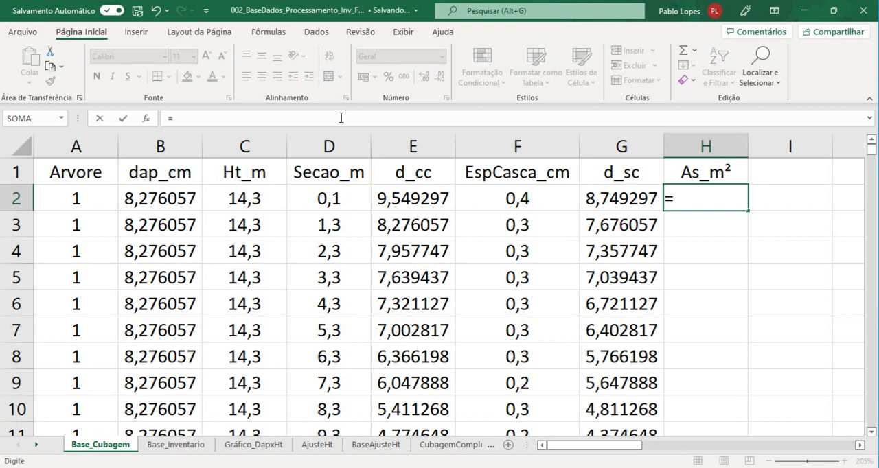
{"action": "type", "text": "pi()"}
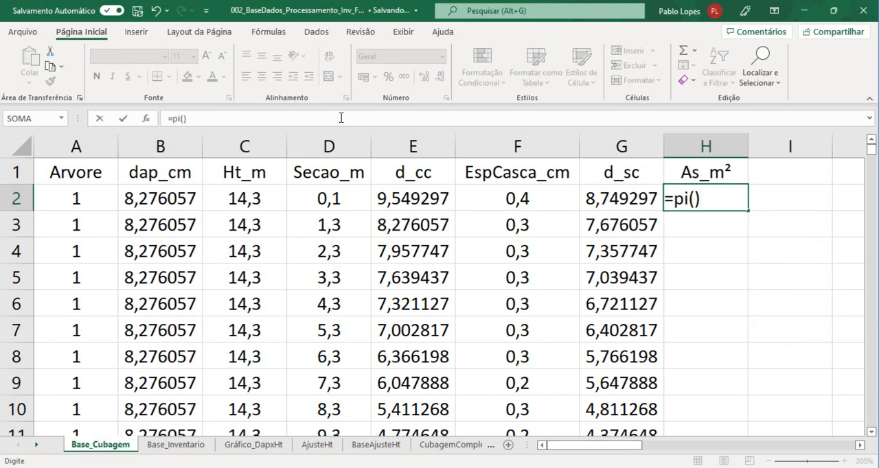
{"action": "type", "text": "*"}
{"action": "left_click", "coordinate": [405, 198]}
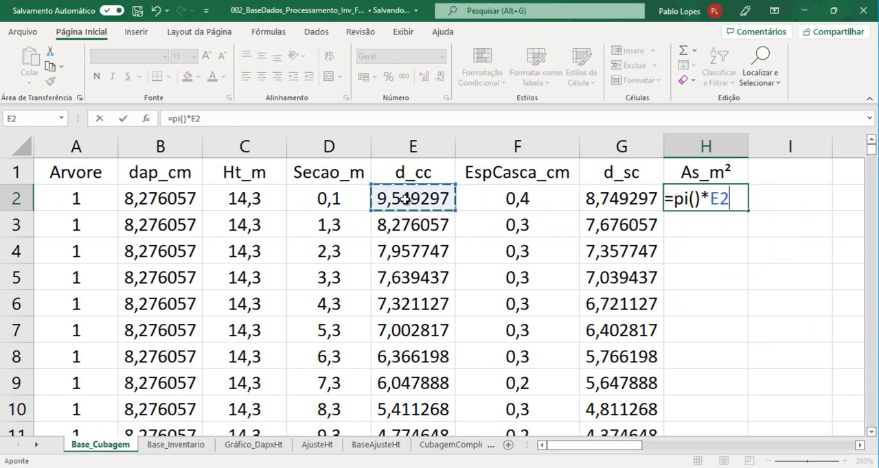
{"action": "type", "text": "^2"}
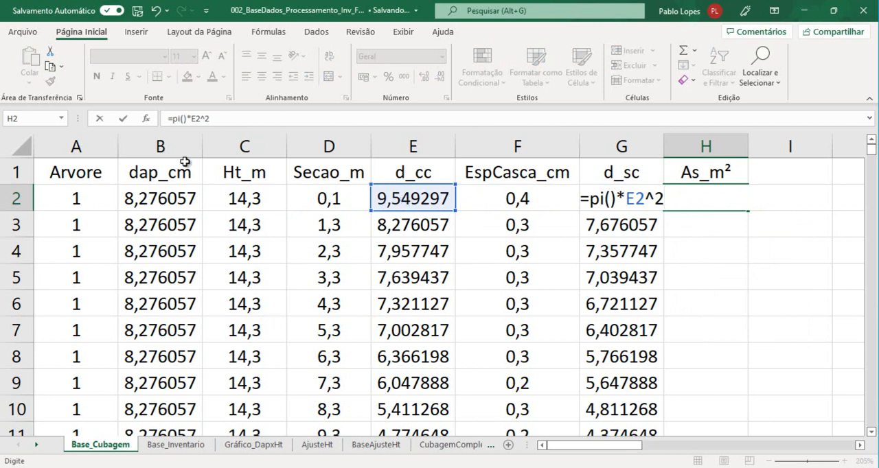
{"action": "left_click", "coordinate": [174, 119]}
{"action": "type", "text": "("}
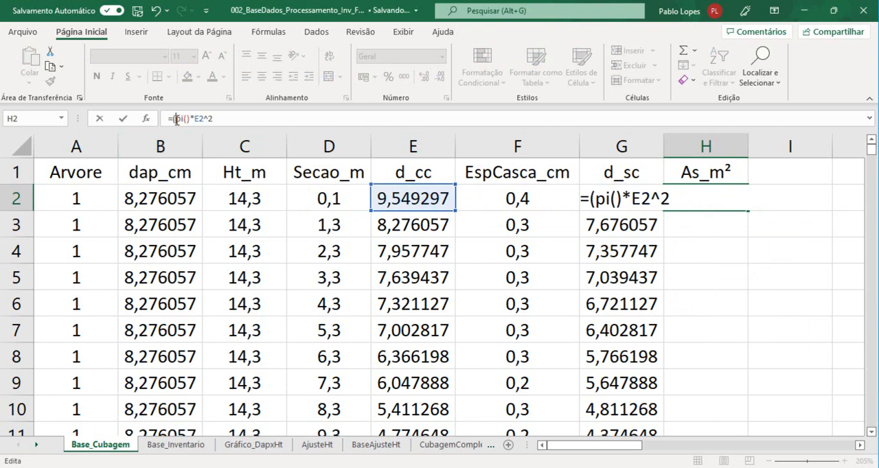
{"action": "left_click", "coordinate": [219, 119]}
{"action": "type", "text": ")/40"}
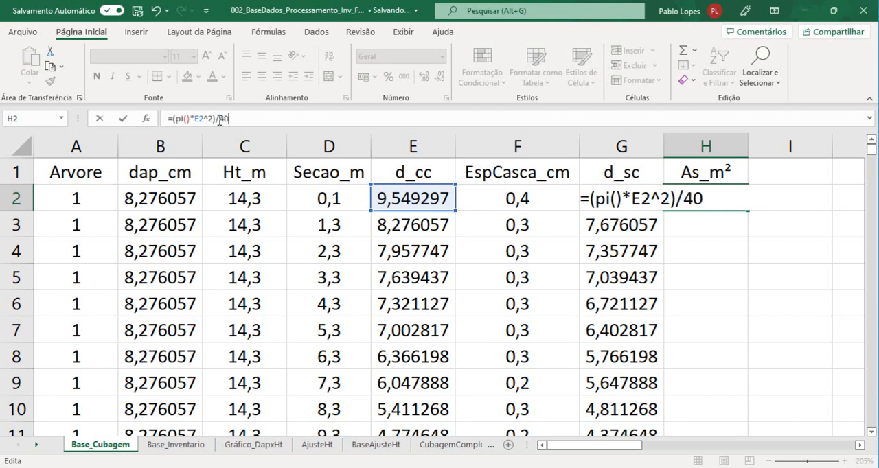
{"action": "type", "text": "000"}
{"action": "key", "text": "Return"}
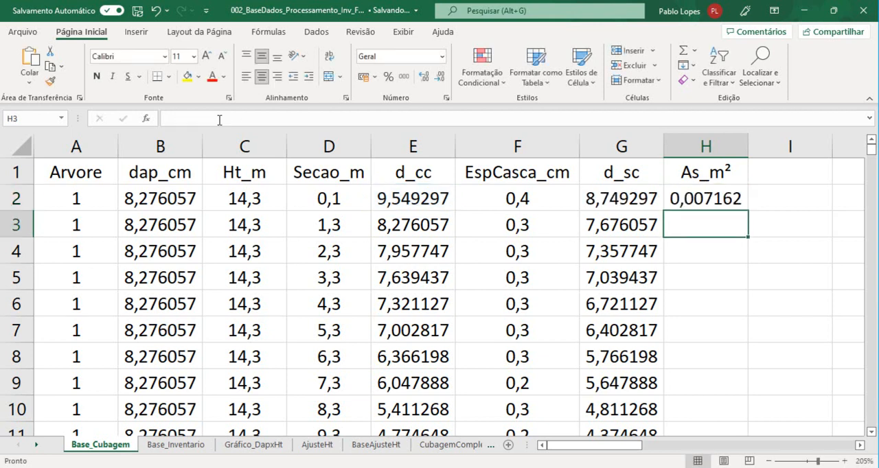
Check the sectional area formula in H2 against the d_cc header and diameter it refers to
{"action": "left_click", "coordinate": [704, 204]}
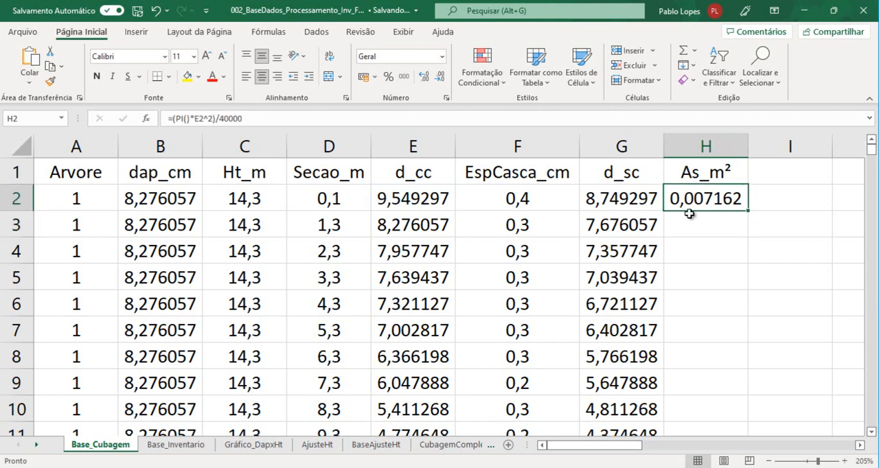
{"action": "left_click", "coordinate": [422, 200]}
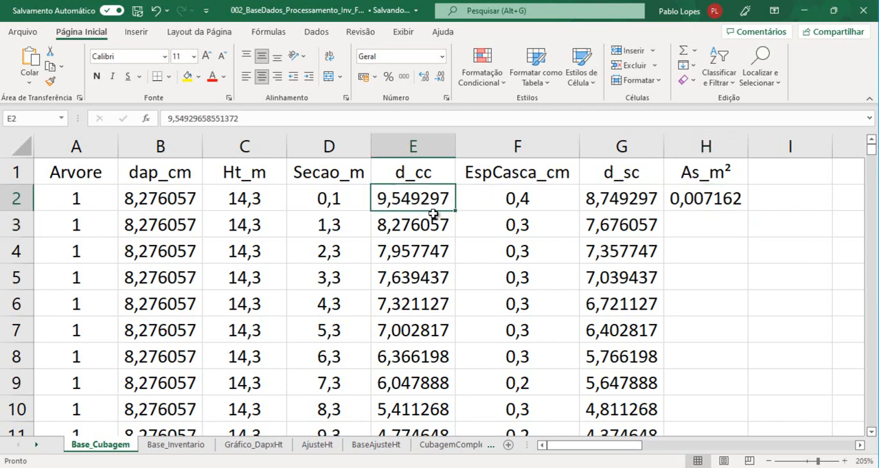
{"action": "left_click", "coordinate": [409, 172]}
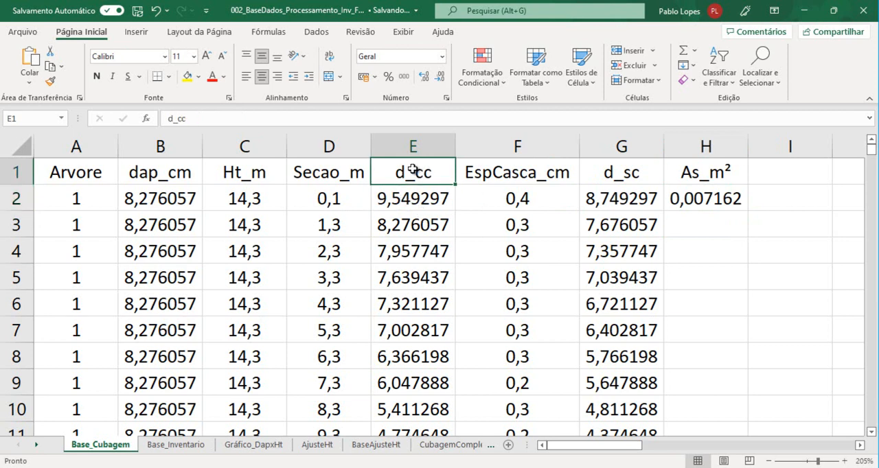
{"action": "left_click", "coordinate": [707, 200]}
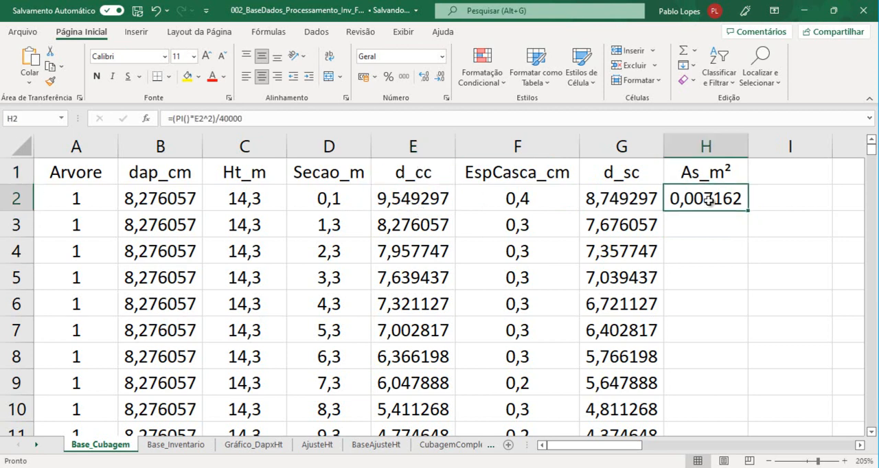
Add the centimetre unit to both diameter headers, renaming E1 to d_cc_cm and G1 to d_sc_cm
{"action": "left_click", "coordinate": [424, 176]}
{"action": "left_click", "coordinate": [267, 119]}
{"action": "type", "text": "_cm"}
{"action": "key", "text": "Return"}
{"action": "key", "text": "Up"}
{"action": "key", "text": "Right"}
{"action": "key", "text": "Right"}
{"action": "left_click", "coordinate": [266, 115]}
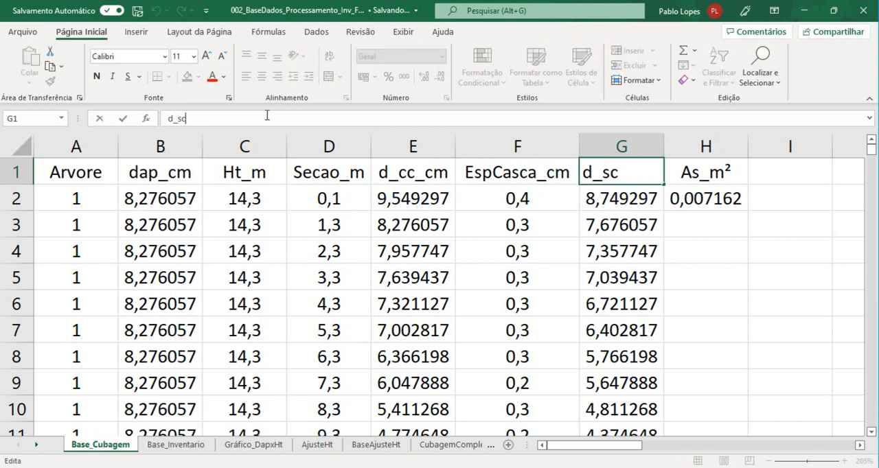
{"action": "type", "text": "_cm"}
{"action": "key", "text": "Return"}
{"action": "left_click", "coordinate": [733, 173]}
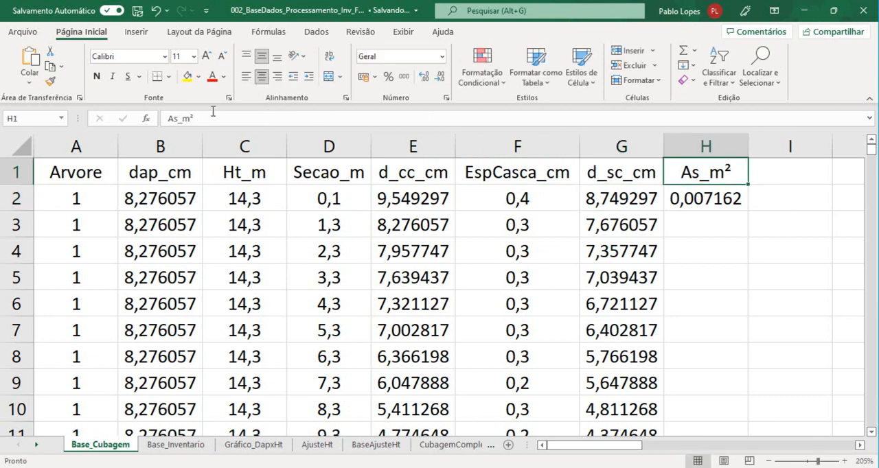
Rename the header in H1 to AsCc_m² to mark the sectional area as with bark
{"action": "left_click", "coordinate": [177, 118]}
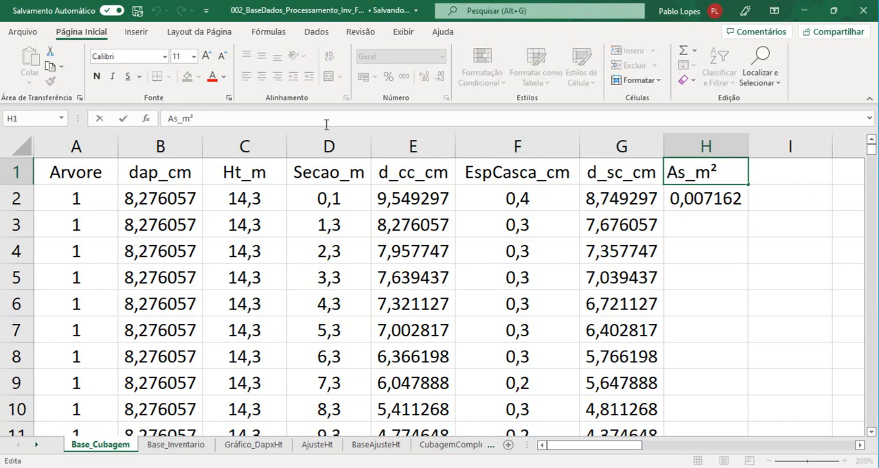
{"action": "type", "text": "Cc"}
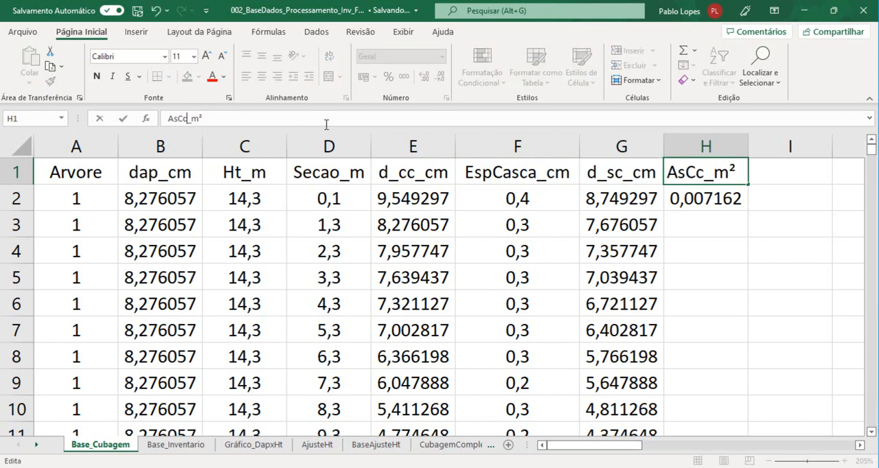
{"action": "key", "text": "Return"}
{"action": "left_click", "coordinate": [722, 177]}
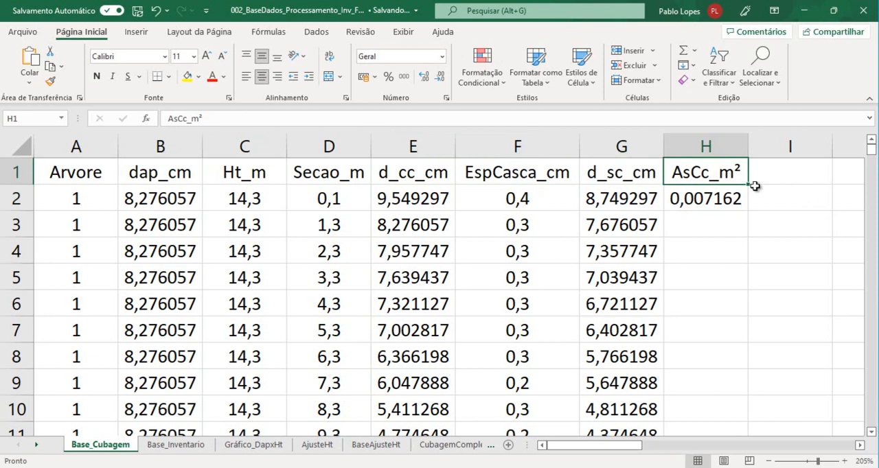
Insert a blank column at column J to make more room between the data and the picture
{"action": "left_click", "coordinate": [781, 177]}
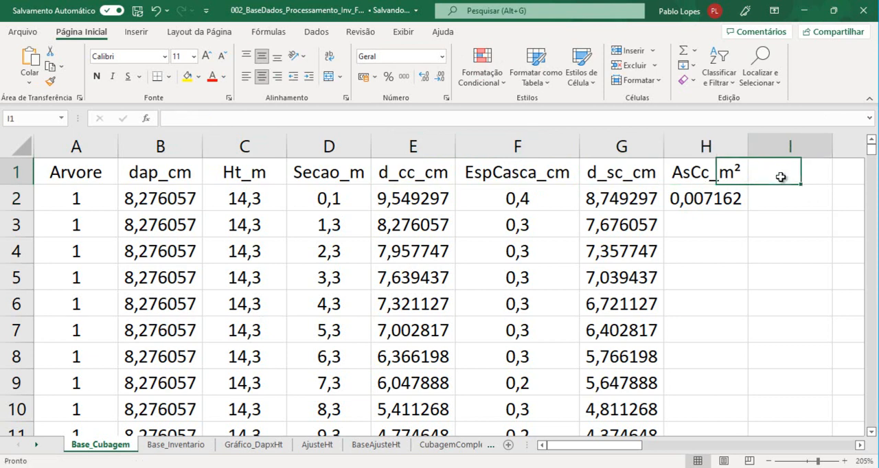
{"action": "left_click", "coordinate": [859, 445]}
{"action": "left_click", "coordinate": [859, 445]}
{"action": "left_click", "coordinate": [546, 177]}
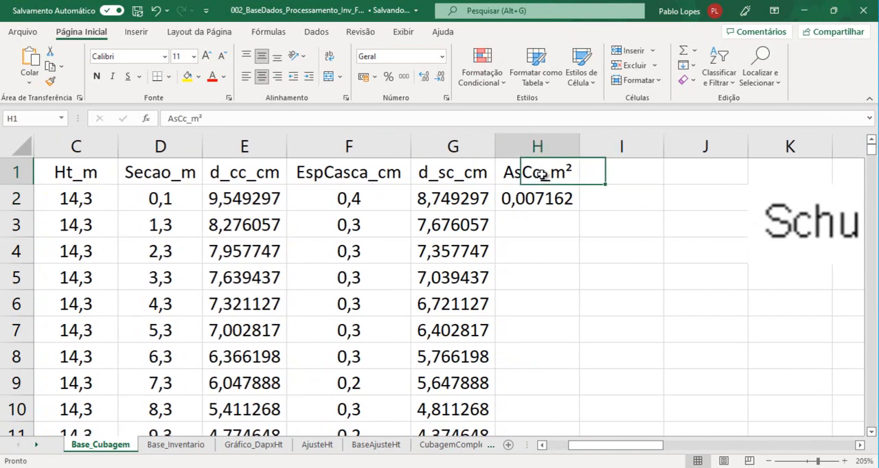
{"action": "left_click", "coordinate": [720, 147]}
{"action": "right_click", "coordinate": [719, 152]}
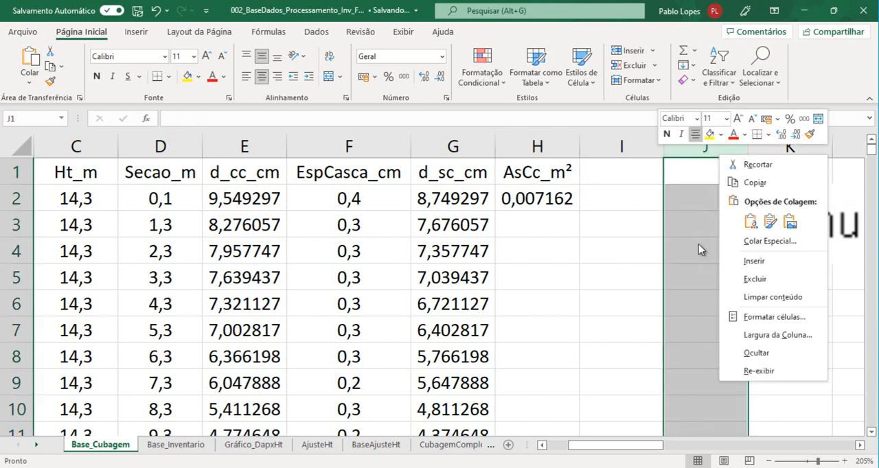
{"action": "left_click", "coordinate": [748, 266]}
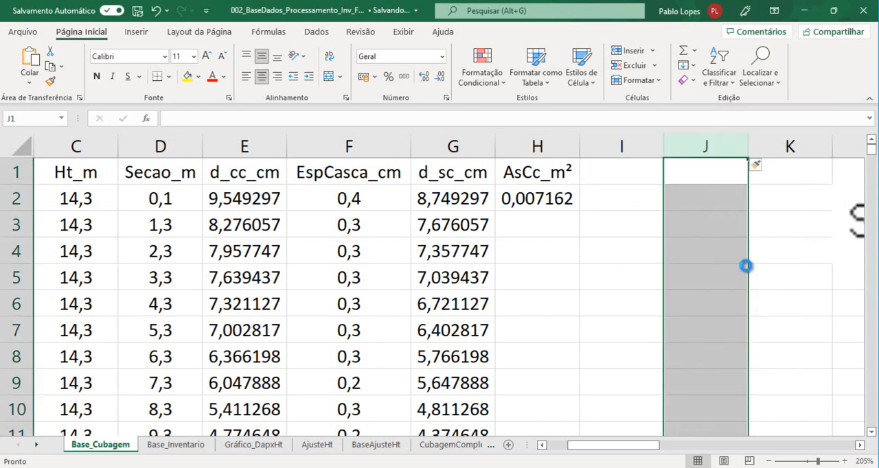
Copy the H1 header into I1 and edit it to AsSc_m³ for the sectional area without bark
{"action": "left_click", "coordinate": [575, 180]}
{"action": "left_click_drag", "start_coordinate": [580, 184], "coordinate": [660, 181]}
{"action": "left_click_drag", "start_coordinate": [234, 119], "coordinate": [199, 118]}
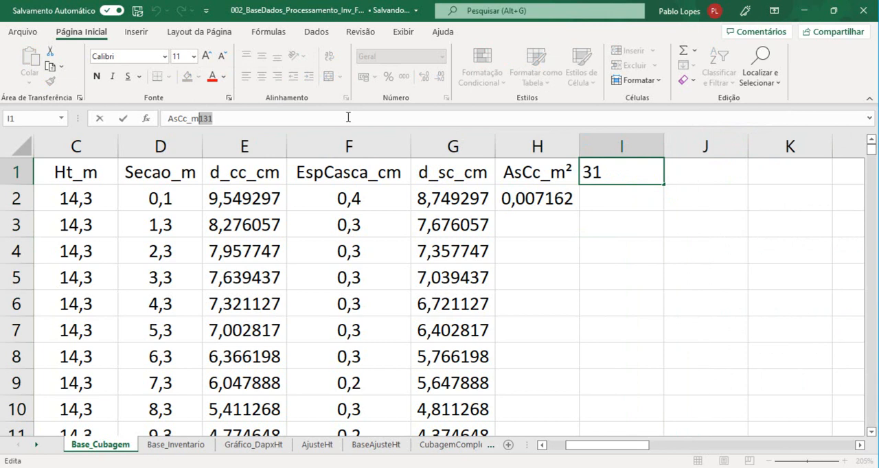
{"action": "type", "text": "³"}
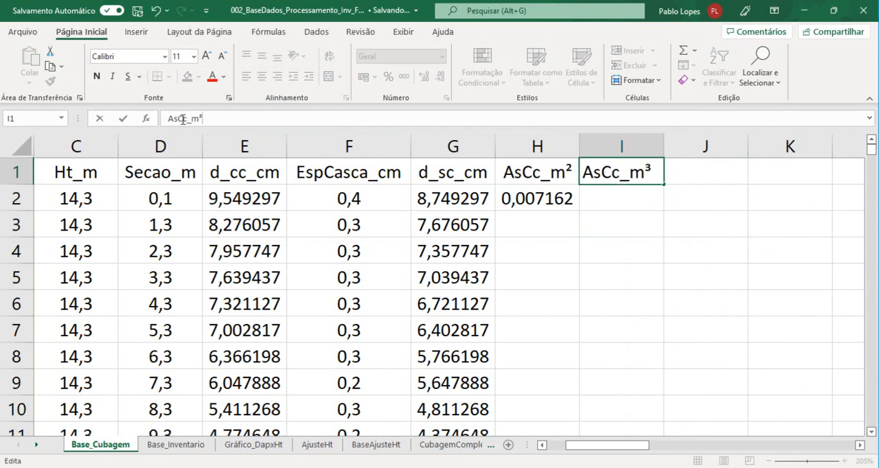
{"action": "key", "text": "BackSpace"}
{"action": "type", "text": "S"}
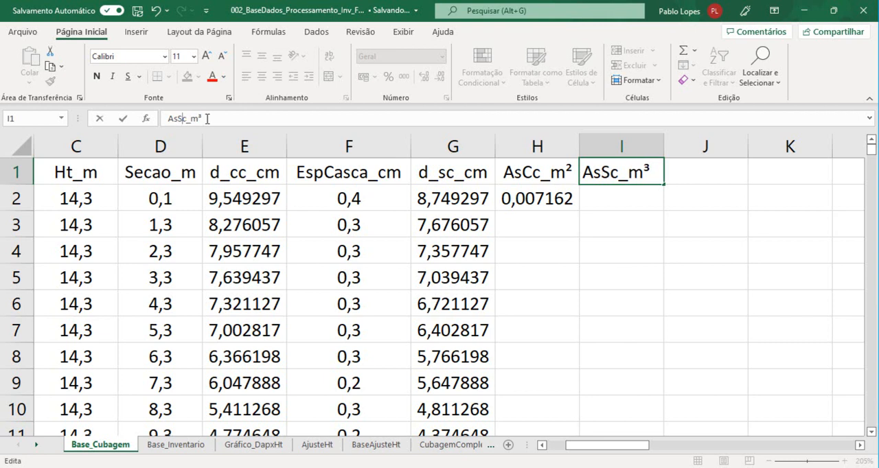
{"action": "left_click", "coordinate": [607, 247]}
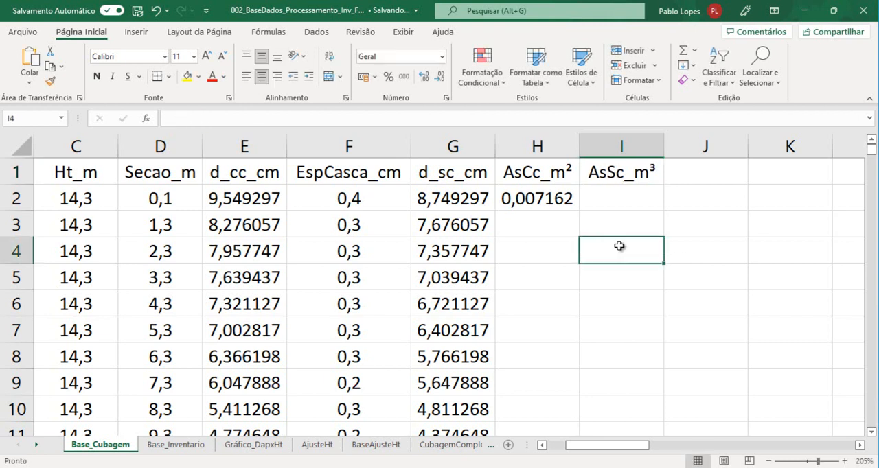
Calculate the sectional area without bark in I2 with =(PI()*G2^2)/40000, and fill the formulas of H2:I2 down all data rows
{"action": "left_click", "coordinate": [616, 199]}
{"action": "left_click", "coordinate": [538, 201]}
{"action": "left_click_drag", "start_coordinate": [253, 118], "coordinate": [146, 120]}
{"action": "key", "text": "ctrl+c"}
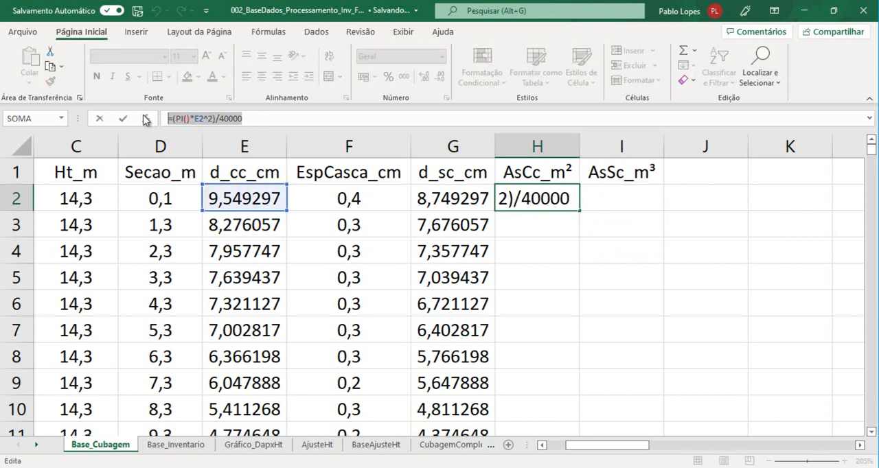
{"action": "key", "text": "Return"}
{"action": "key", "text": "Up"}
{"action": "key", "text": "Right"}
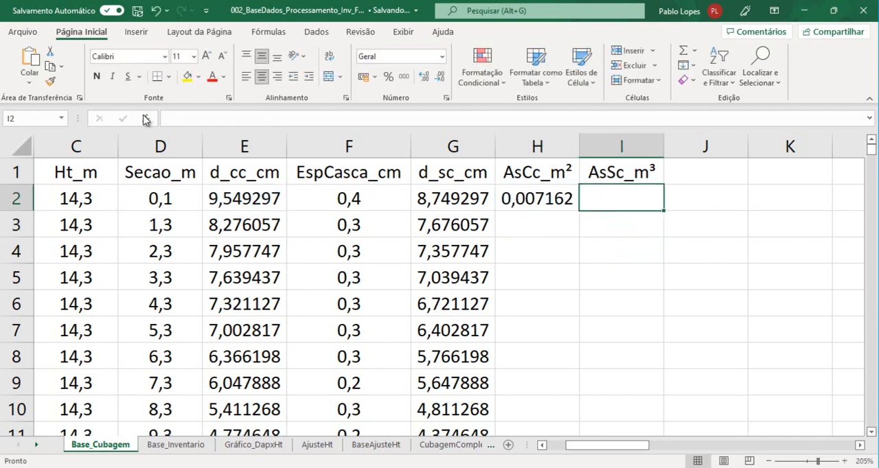
{"action": "key", "text": "ctrl+v"}
{"action": "left_click", "coordinate": [240, 118]}
{"action": "left_click_drag", "start_coordinate": [236, 182], "coordinate": [433, 200]}
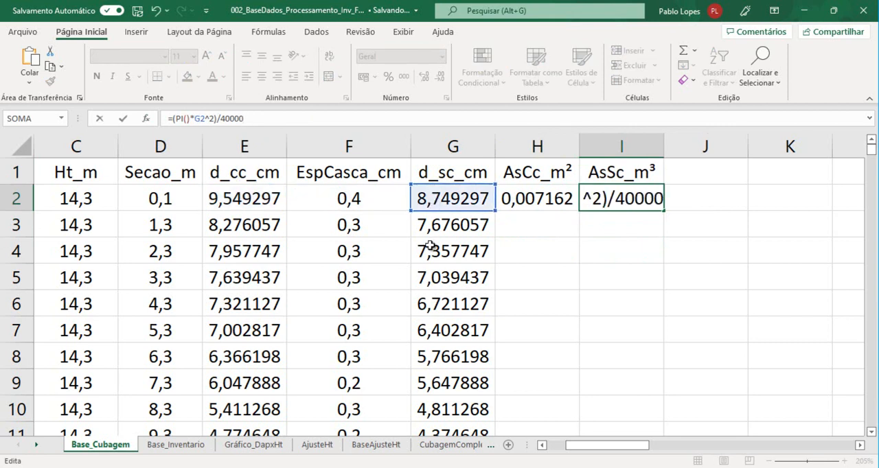
{"action": "key", "text": "Return"}
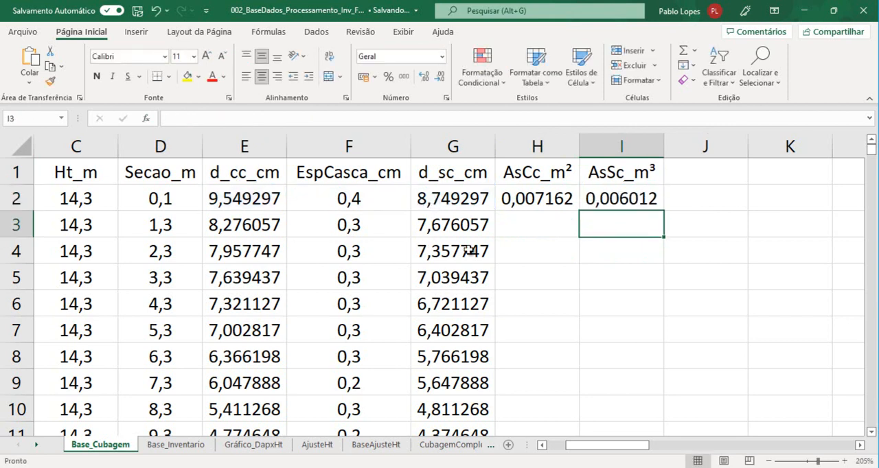
{"action": "left_click_drag", "start_coordinate": [542, 195], "coordinate": [635, 198]}
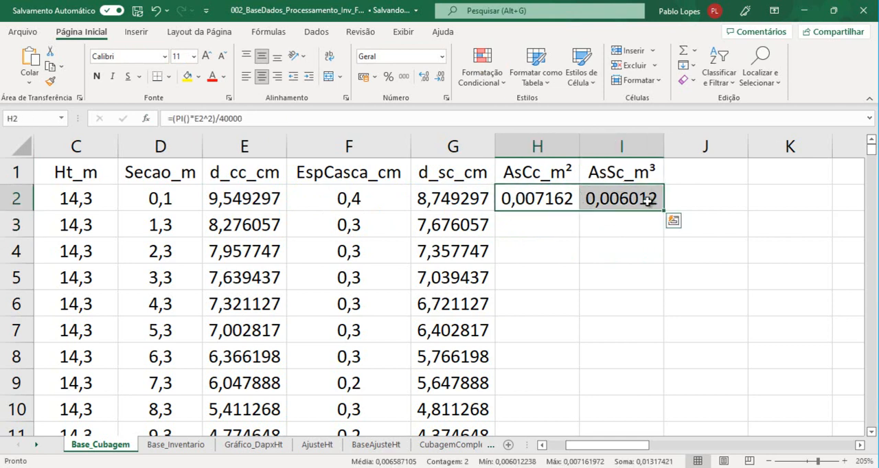
{"action": "double_click", "coordinate": [663, 210]}
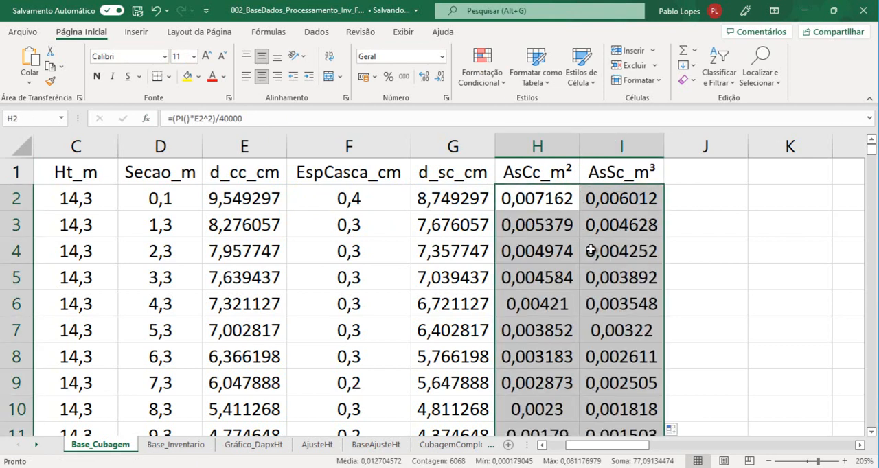
Calculate in J2 the mean of the with-bark sectional areas of the first two sections, using =(H2+H3)/2
{"action": "left_click", "coordinate": [690, 198]}
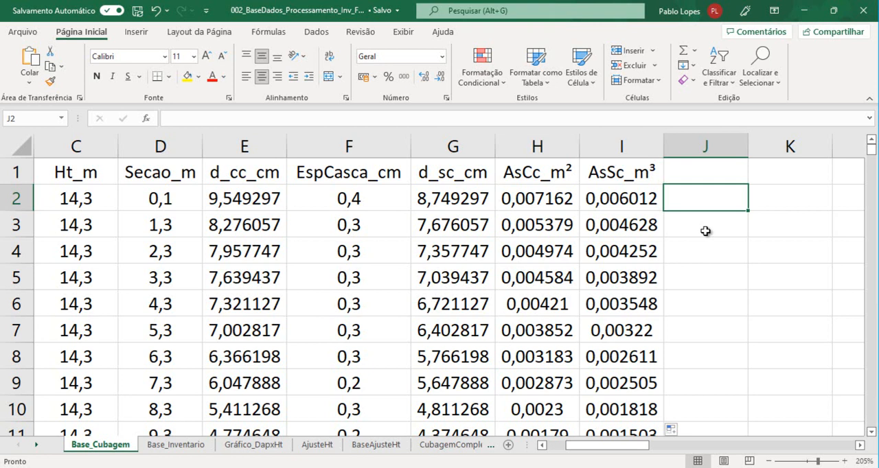
{"action": "type", "text": "="}
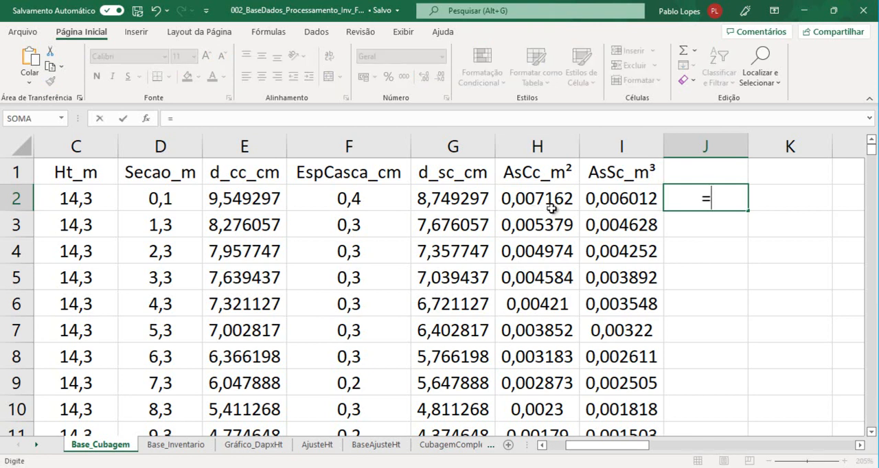
{"action": "left_click", "coordinate": [533, 198]}
{"action": "type", "text": "+"}
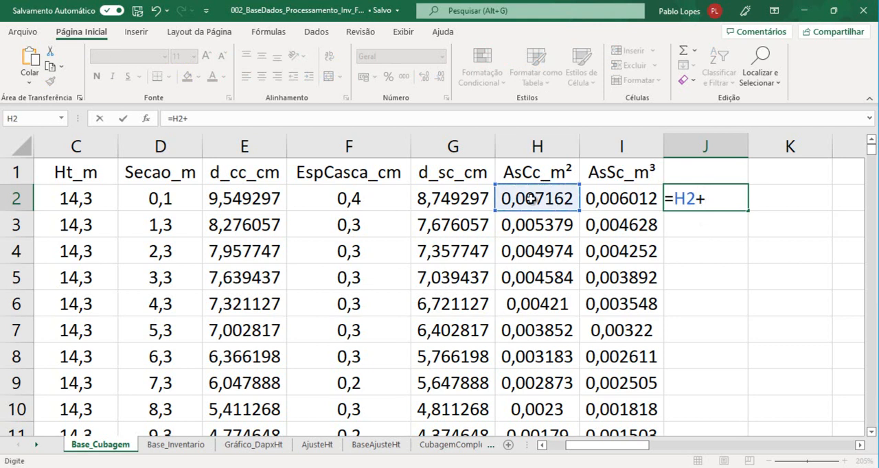
{"action": "left_click", "coordinate": [538, 223]}
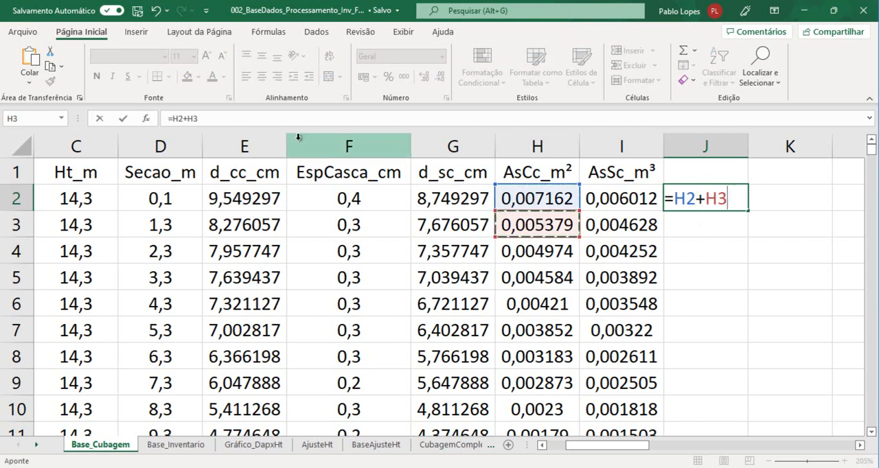
{"action": "left_click", "coordinate": [276, 118]}
{"action": "type", "text": ")"}
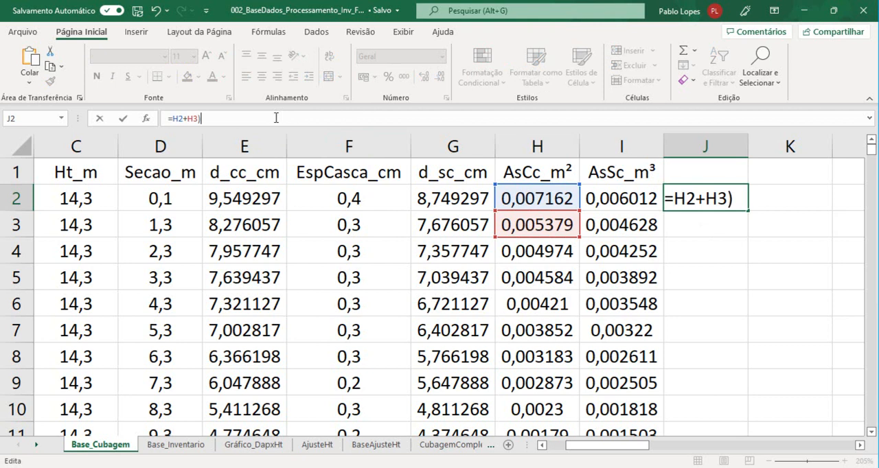
{"action": "key", "text": "Left"}
{"action": "key", "text": "Left"}
{"action": "key", "text": "Left"}
{"action": "key", "text": "Left"}
{"action": "key", "text": "Left"}
{"action": "key", "text": "Left"}
{"action": "type", "text": "("}
{"action": "left_click", "coordinate": [229, 116]}
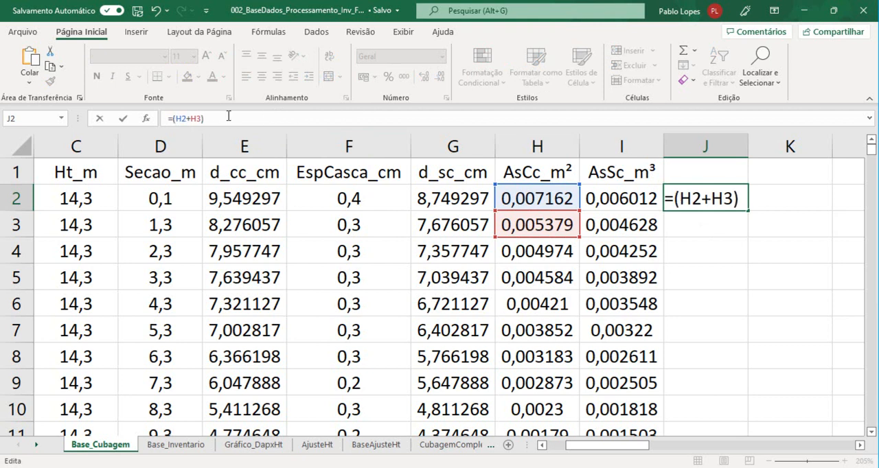
{"action": "type", "text": "/2"}
{"action": "key", "text": "Return"}
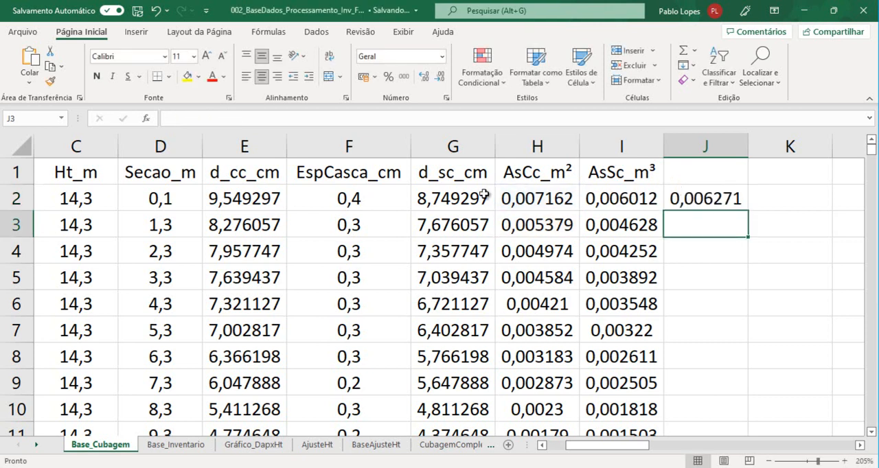
Fill the mean sectional area formula from J2 down column J to the last data row
{"action": "left_click", "coordinate": [726, 198]}
{"action": "left_click", "coordinate": [697, 178]}
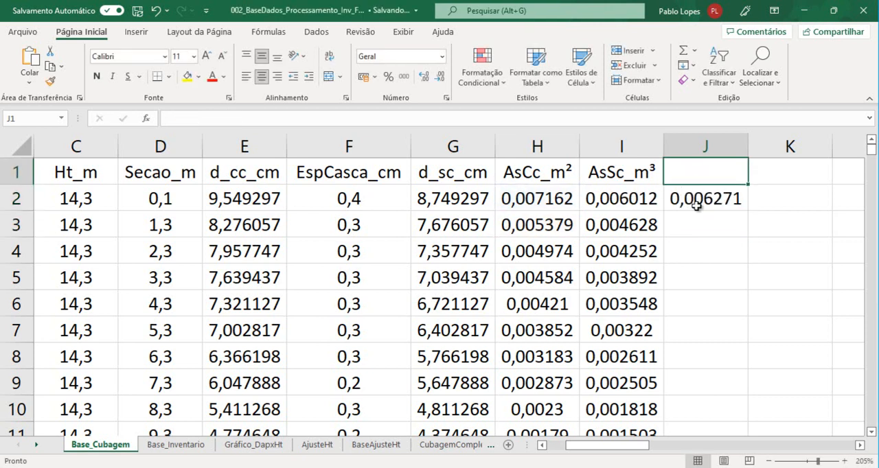
{"action": "left_click", "coordinate": [724, 199]}
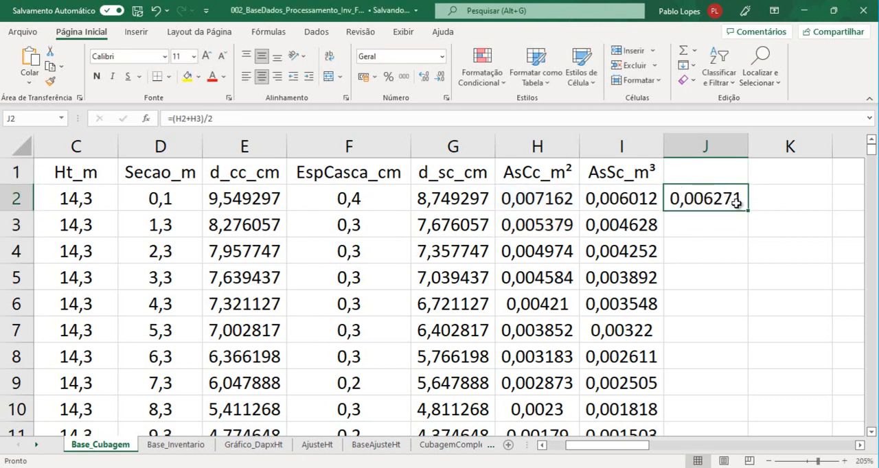
{"action": "double_click", "coordinate": [747, 212]}
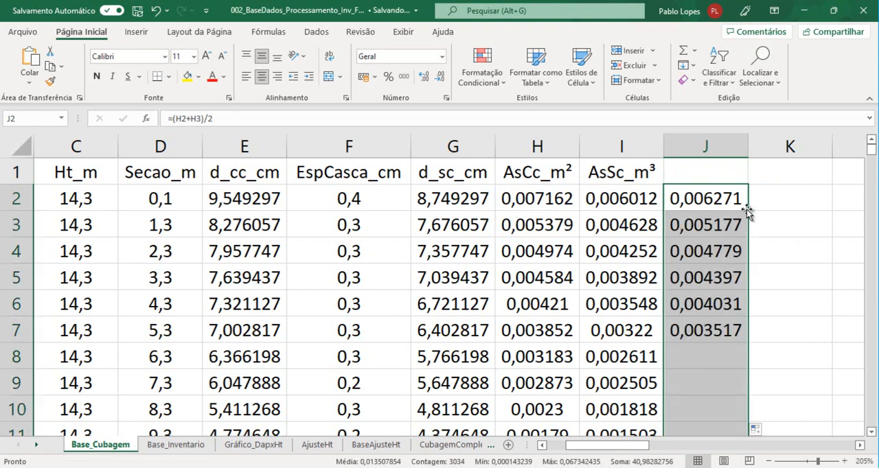
Check which consecutive sections the mean area formulas in J2 and J3 combine, comparing them with the diameter and sectional area rows
{"action": "left_click", "coordinate": [707, 224]}
{"action": "left_click", "coordinate": [699, 198]}
{"action": "left_click", "coordinate": [698, 224]}
{"action": "left_click", "coordinate": [699, 198]}
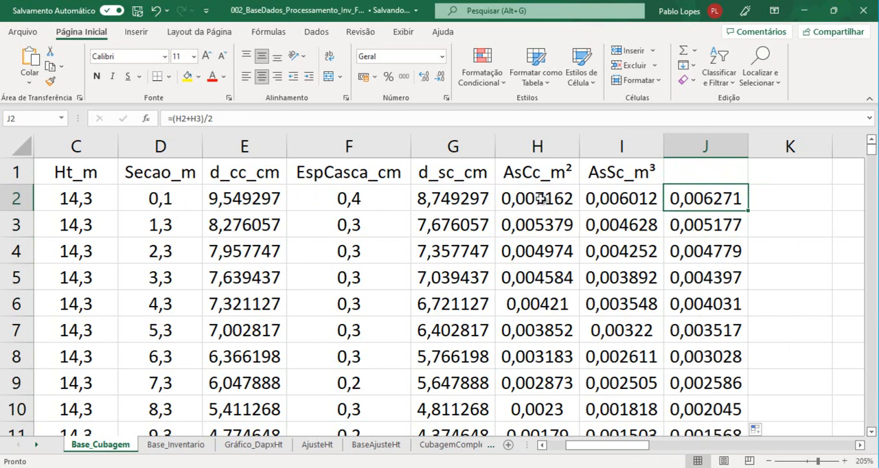
{"action": "left_click_drag", "start_coordinate": [443, 197], "coordinate": [470, 221]}
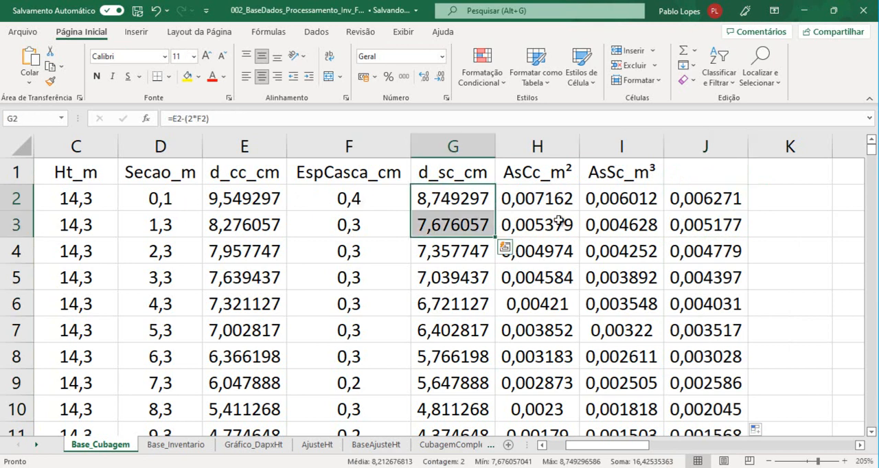
{"action": "left_click", "coordinate": [708, 223]}
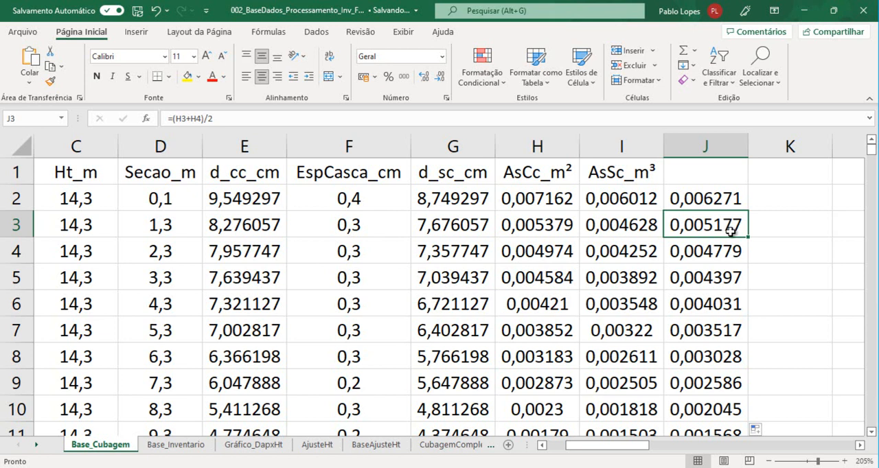
{"action": "left_click", "coordinate": [462, 232]}
{"action": "left_click_drag", "start_coordinate": [462, 234], "coordinate": [463, 251]}
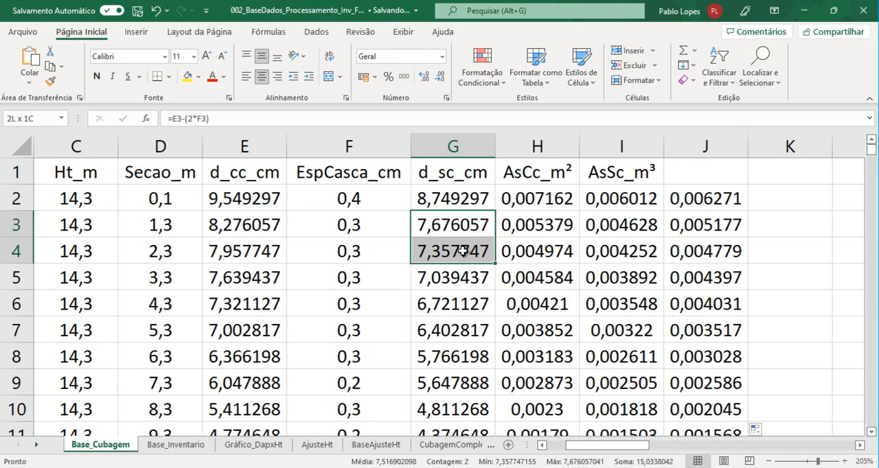
{"action": "left_click", "coordinate": [707, 229]}
{"action": "left_click", "coordinate": [580, 122]}
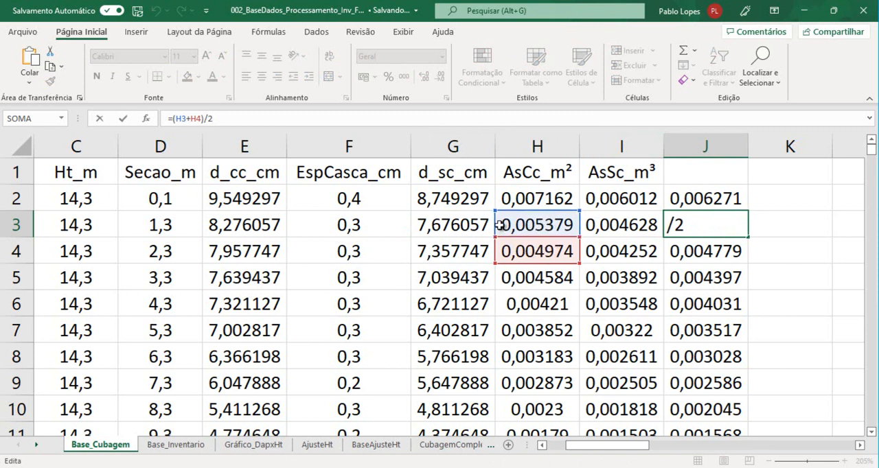
{"action": "key", "text": "Return"}
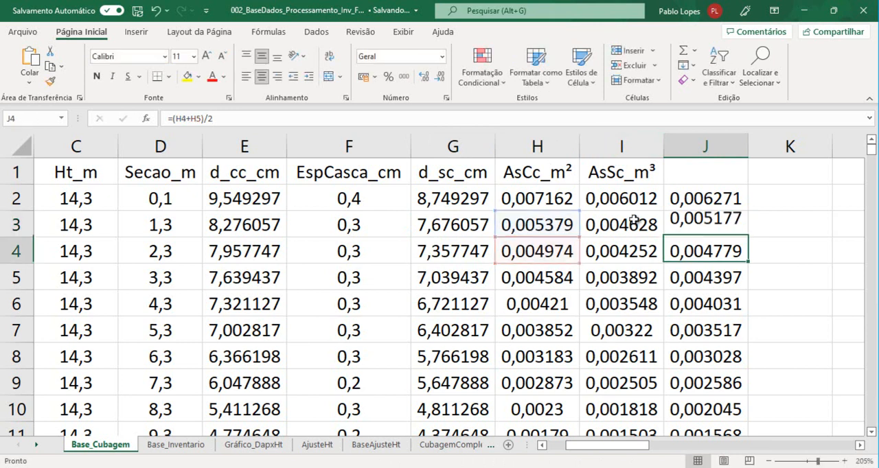
{"action": "left_click", "coordinate": [696, 223]}
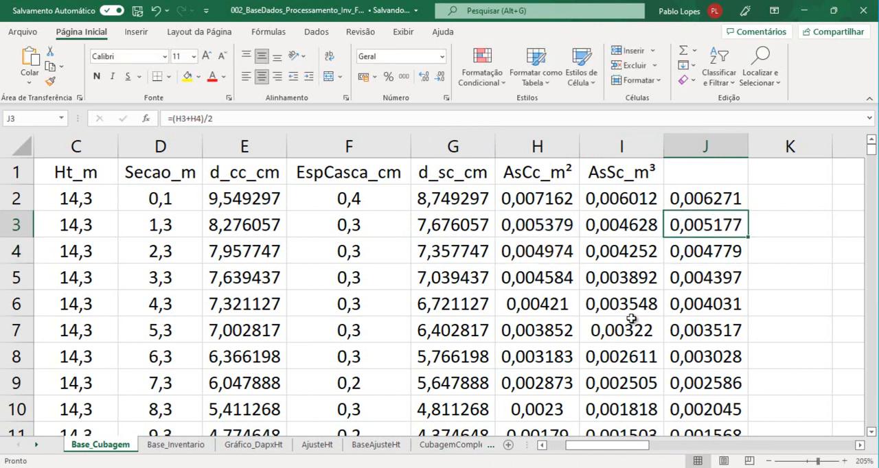
{"action": "left_click_drag", "start_coordinate": [632, 448], "coordinate": [600, 451]}
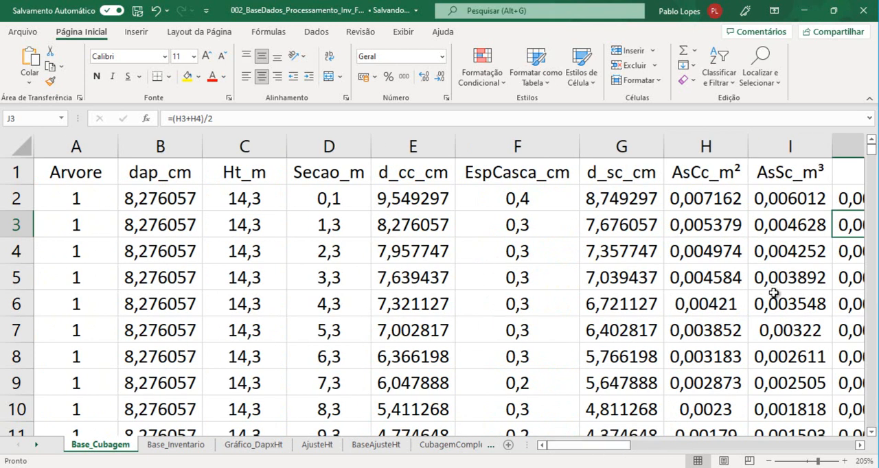
Examine where the rows of tree 1 end and those of tree 2 begin in the Arvore column, around rows 12 and 13
{"action": "scroll", "coordinate": [87, 371], "scroll_direction": "down", "scroll_amount": 2}
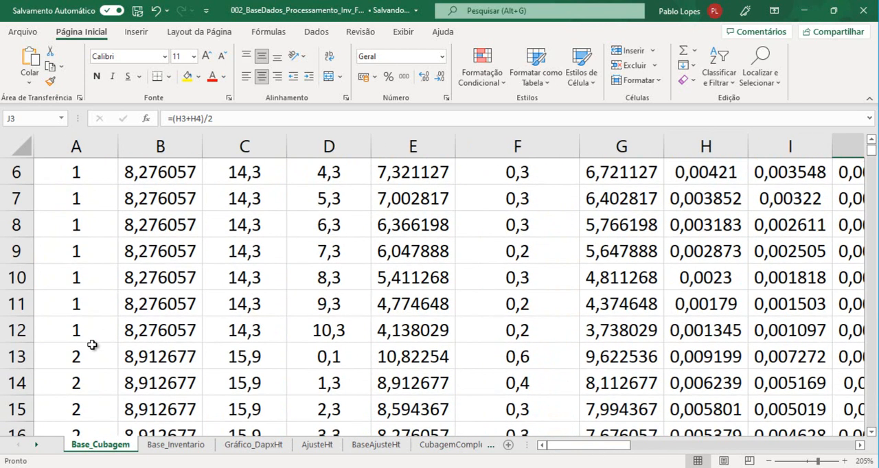
{"action": "left_click", "coordinate": [87, 331]}
{"action": "scroll", "coordinate": [252, 264], "scroll_direction": "down", "scroll_amount": 2}
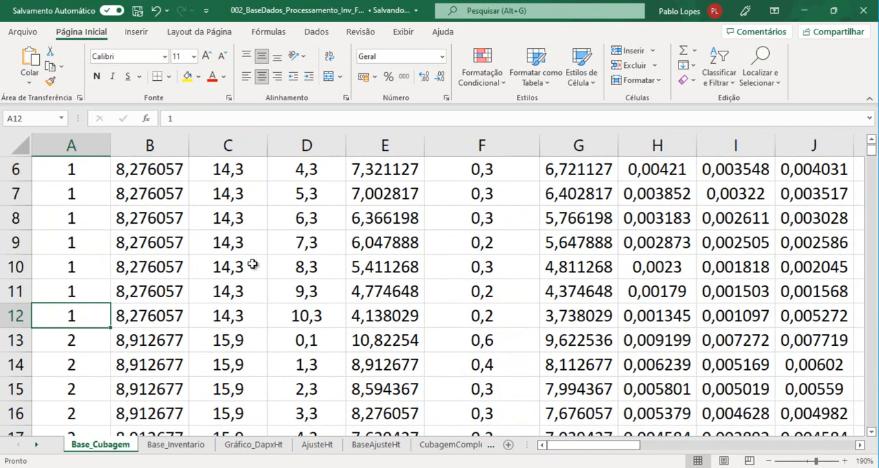
{"action": "scroll", "coordinate": [186, 227], "scroll_direction": "up", "scroll_amount": 2}
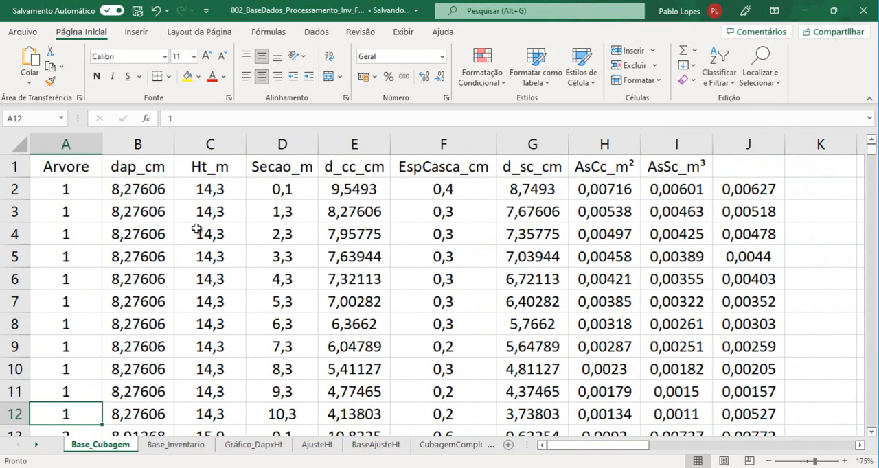
{"action": "scroll", "coordinate": [81, 309], "scroll_direction": "down", "scroll_amount": 2}
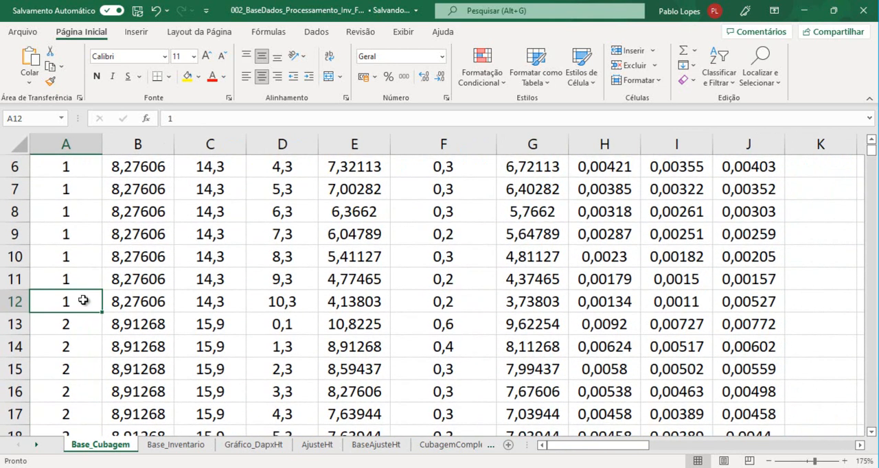
{"action": "left_click", "coordinate": [79, 318]}
{"action": "left_click", "coordinate": [78, 302]}
{"action": "left_click", "coordinate": [78, 318]}
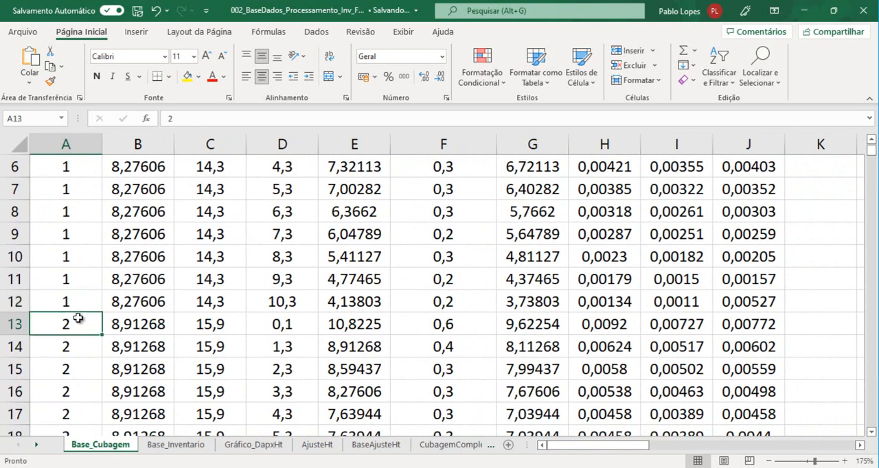
{"action": "left_click_drag", "start_coordinate": [10, 301], "coordinate": [18, 345]}
{"action": "scroll", "coordinate": [65, 257], "scroll_direction": "down", "scroll_amount": 3}
{"action": "scroll", "coordinate": [323, 274], "scroll_direction": "up", "scroll_amount": 5}
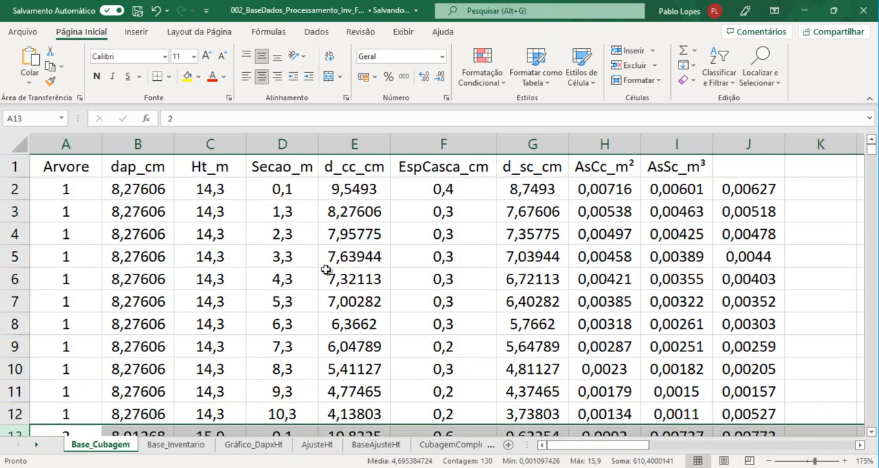
{"action": "scroll", "coordinate": [668, 267], "scroll_direction": "down", "scroll_amount": 2}
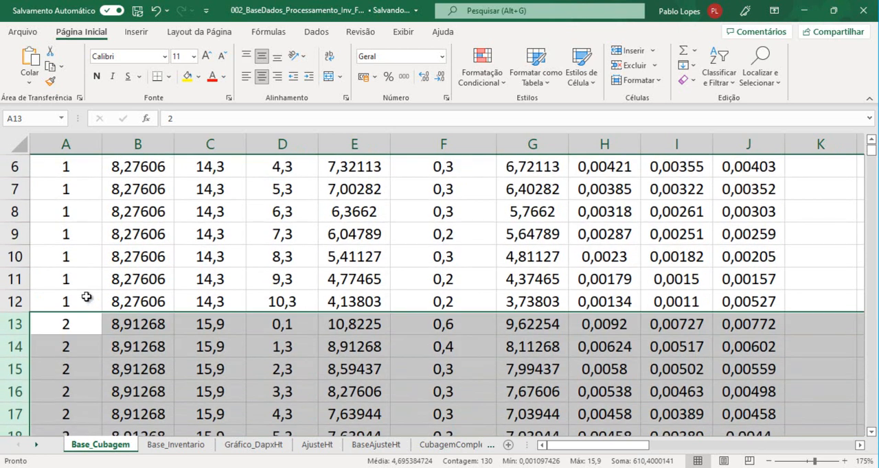
Check which trees' sectional areas the mean formula in J12 combines, comparing its references with rows 12 and 13
{"action": "left_click", "coordinate": [745, 301]}
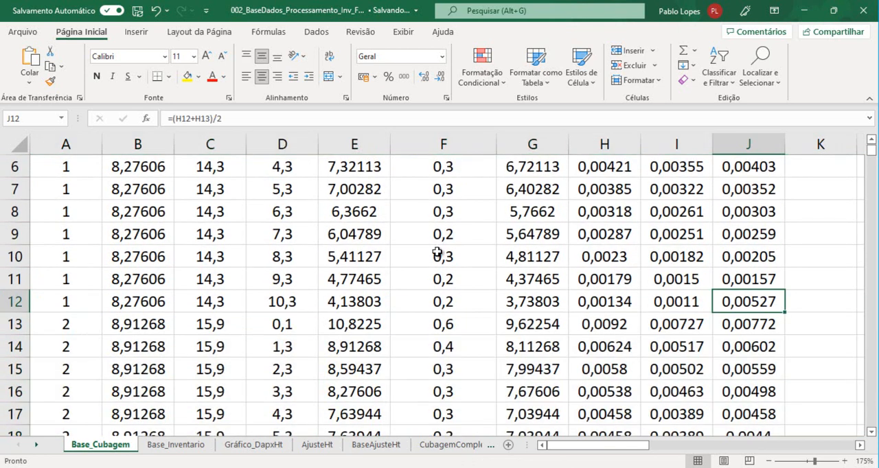
{"action": "left_click", "coordinate": [351, 117]}
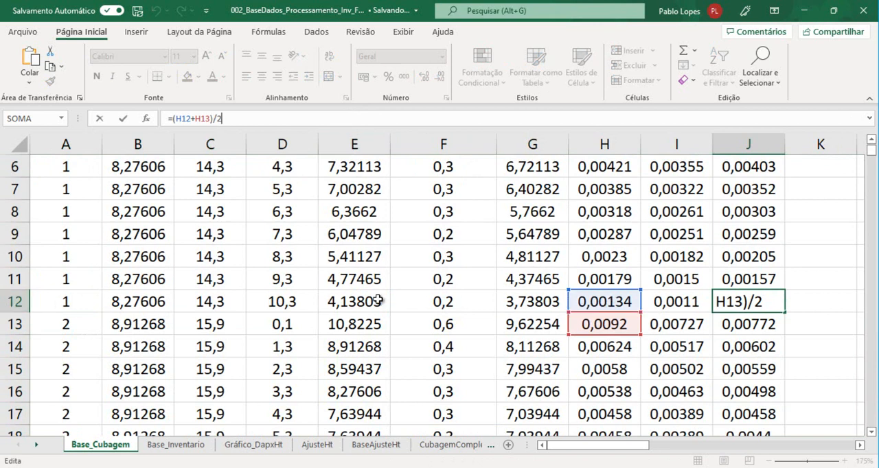
{"action": "left_click", "coordinate": [12, 301]}
{"action": "left_click", "coordinate": [9, 324]}
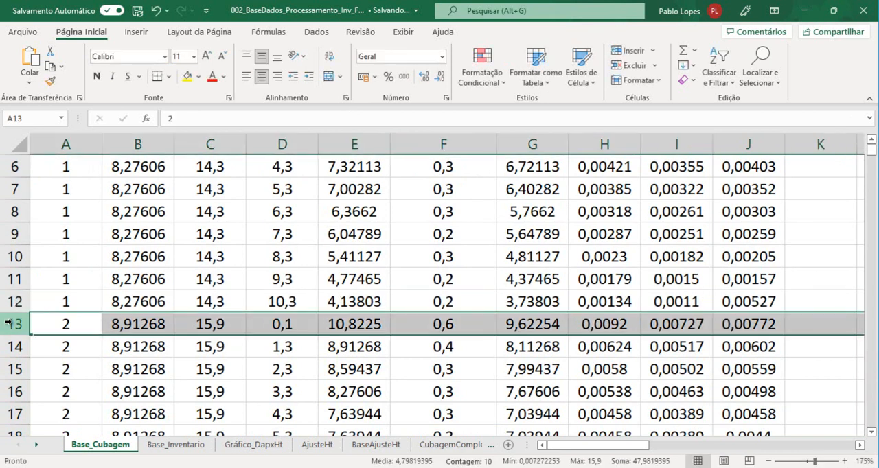
Make the mean area in J12 conditional on both rows belonging to the same tree, using =SE(A12=A13;(H12+H13)/2;0)
{"action": "left_click", "coordinate": [746, 302]}
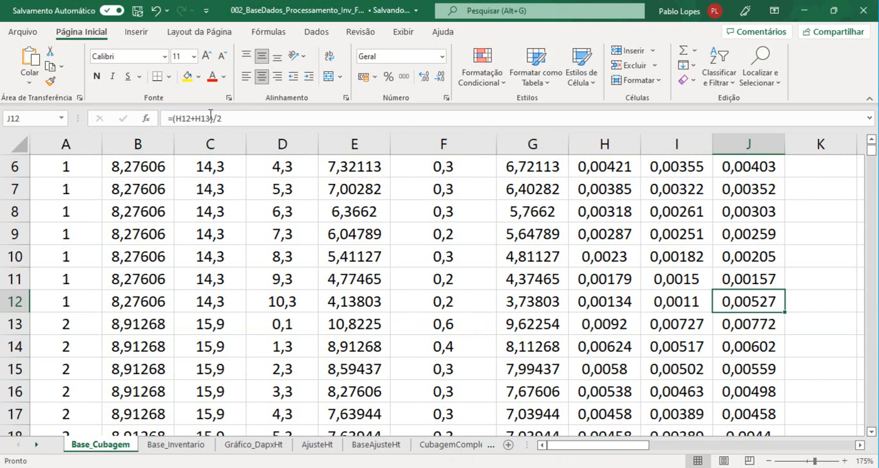
{"action": "left_click", "coordinate": [179, 120]}
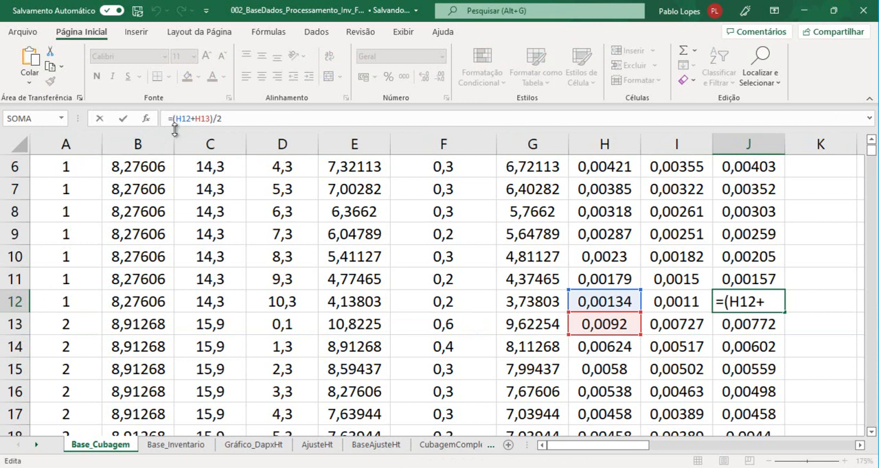
{"action": "type", "text": "se("}
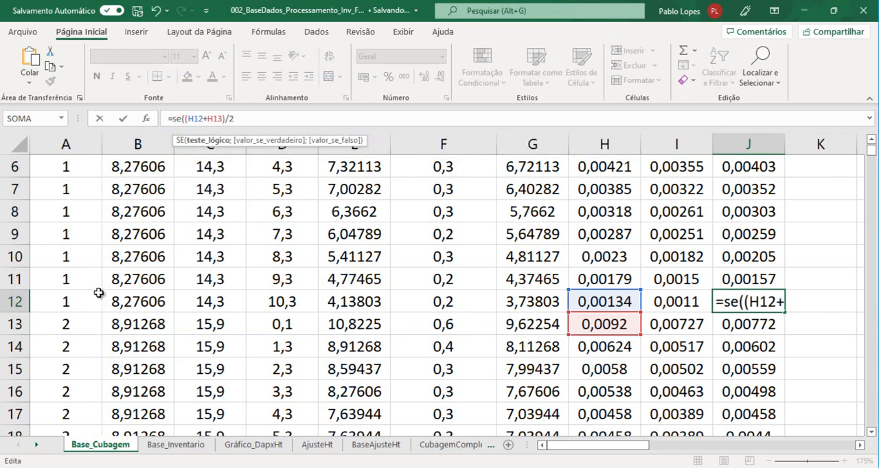
{"action": "left_click", "coordinate": [68, 302]}
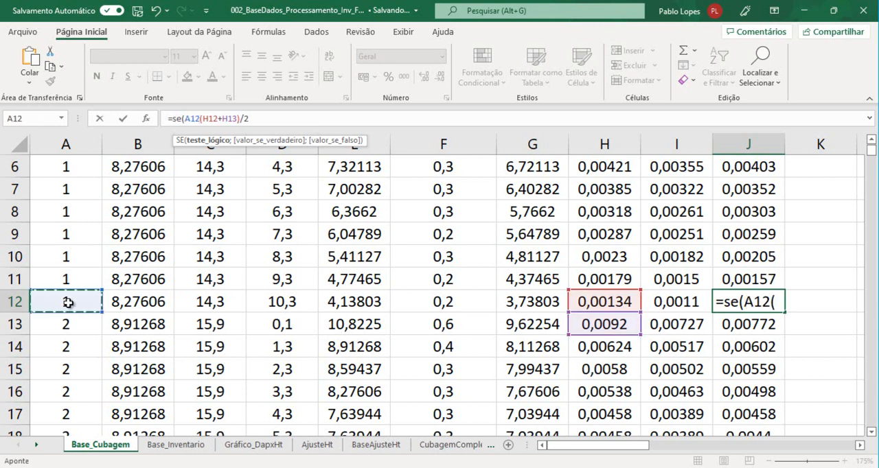
{"action": "type", "text": "="}
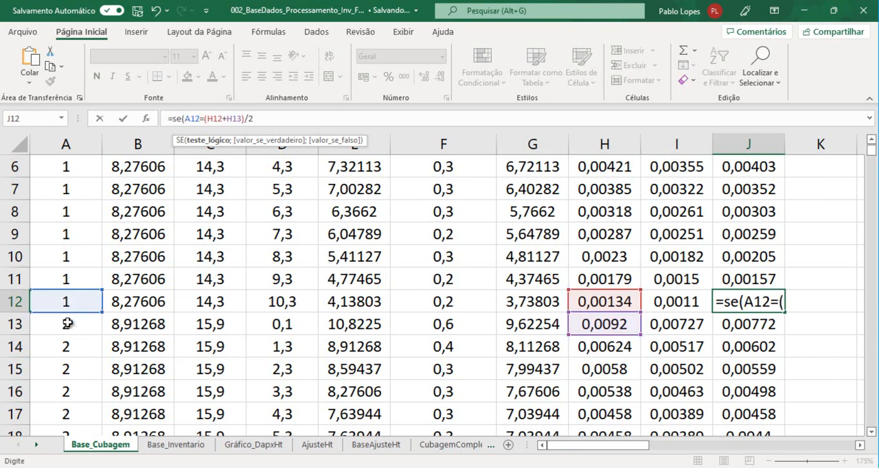
{"action": "left_click", "coordinate": [68, 323]}
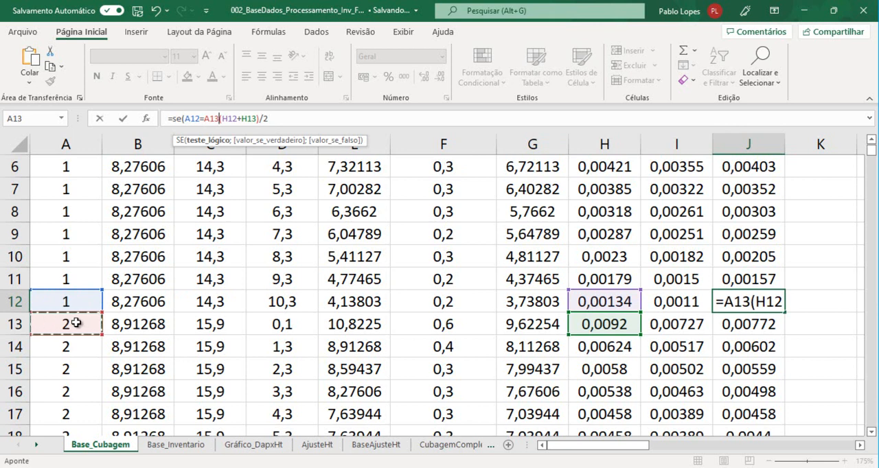
{"action": "type", "text": ";"}
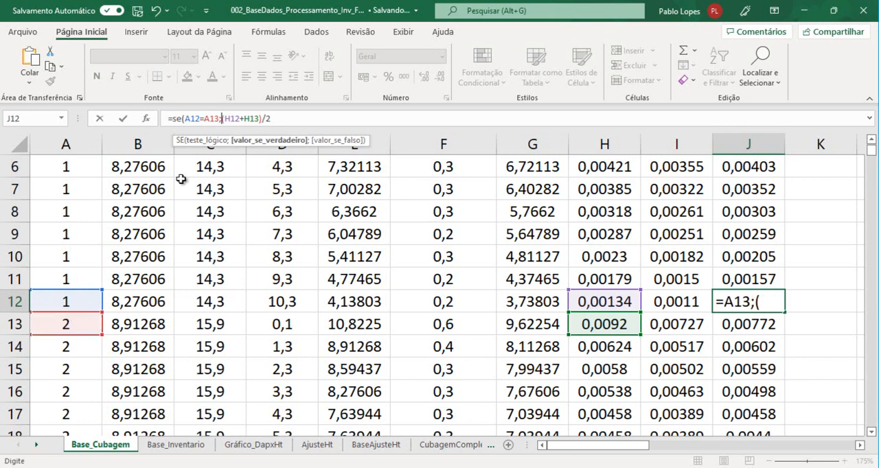
{"action": "left_click", "coordinate": [291, 115]}
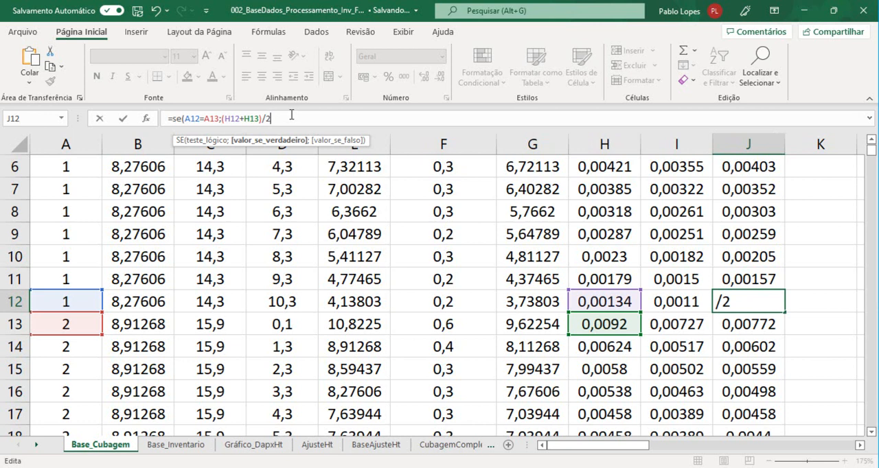
{"action": "type", "text": ";"}
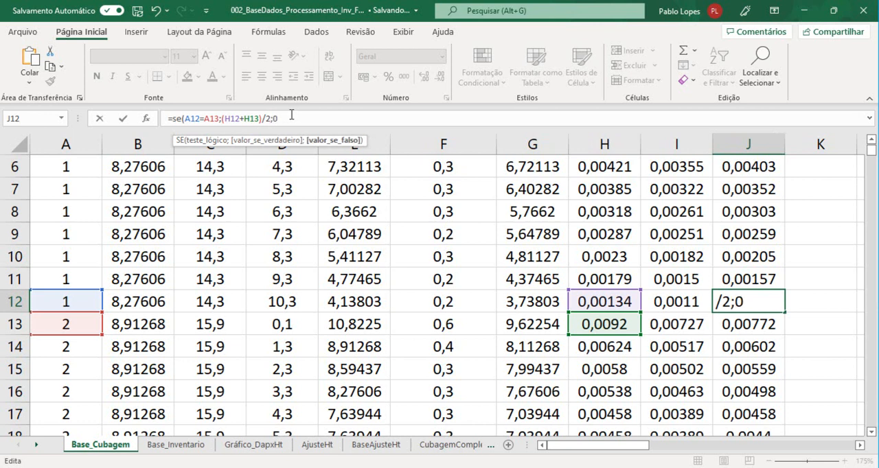
{"action": "type", "text": "0)"}
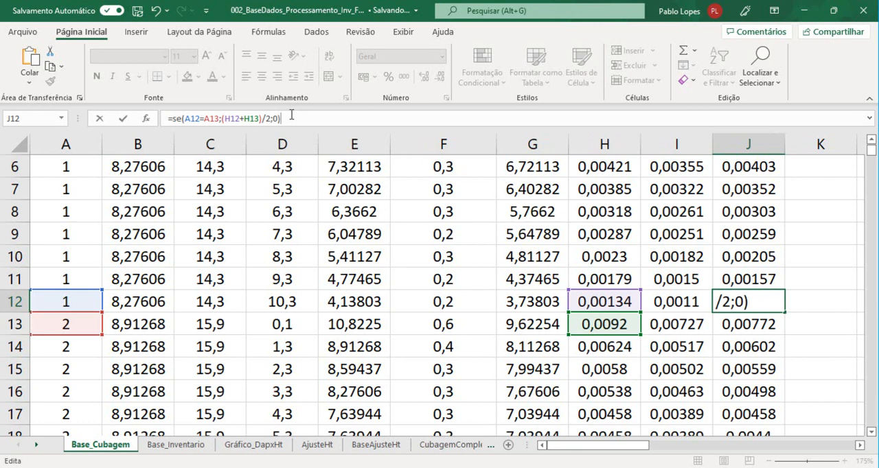
{"action": "key", "text": "Return"}
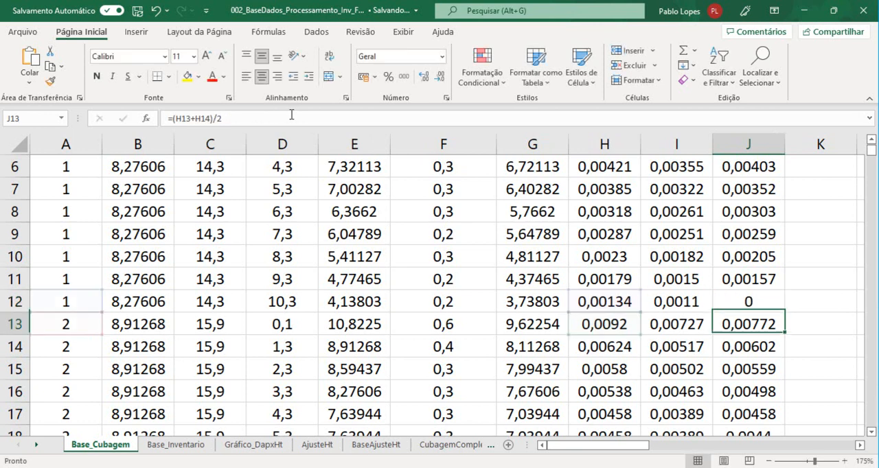
Fill the conditional mean formula from J12 up to J2 and down to the last data row
{"action": "left_click", "coordinate": [755, 296]}
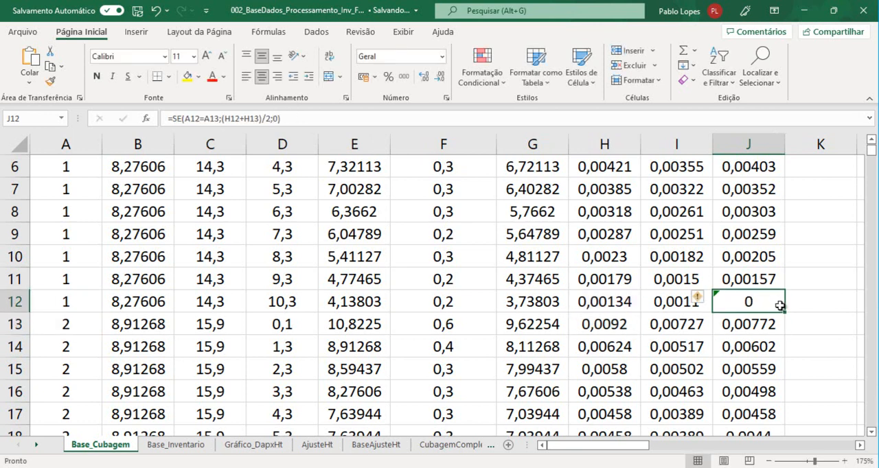
{"action": "key", "text": "ctrl+shift+Up"}
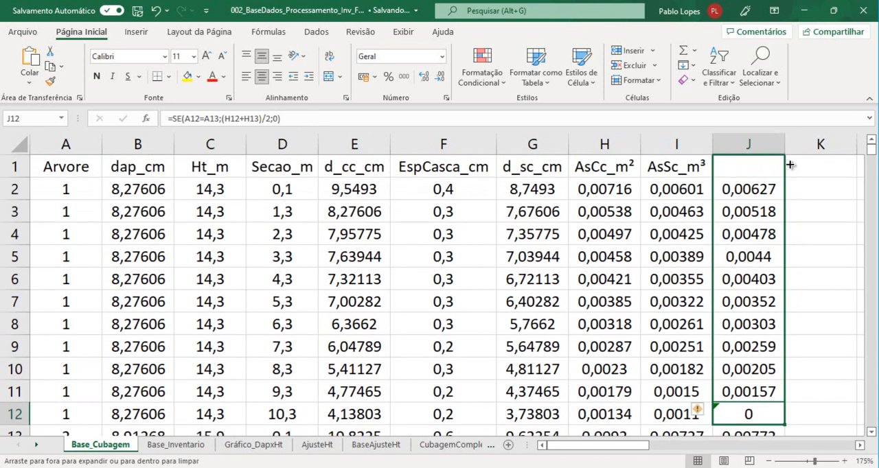
{"action": "scroll", "coordinate": [751, 196], "scroll_direction": "down", "scroll_amount": 3}
{"action": "left_click", "coordinate": [752, 190]}
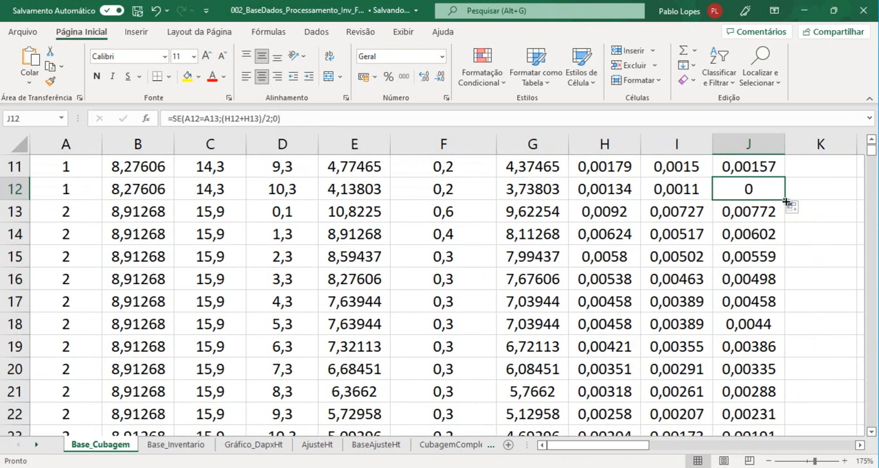
{"action": "double_click", "coordinate": [786, 201]}
Check the conditional mean formulas at the last sections of trees 1 and 2, in J12 and J25
{"action": "left_click", "coordinate": [754, 188]}
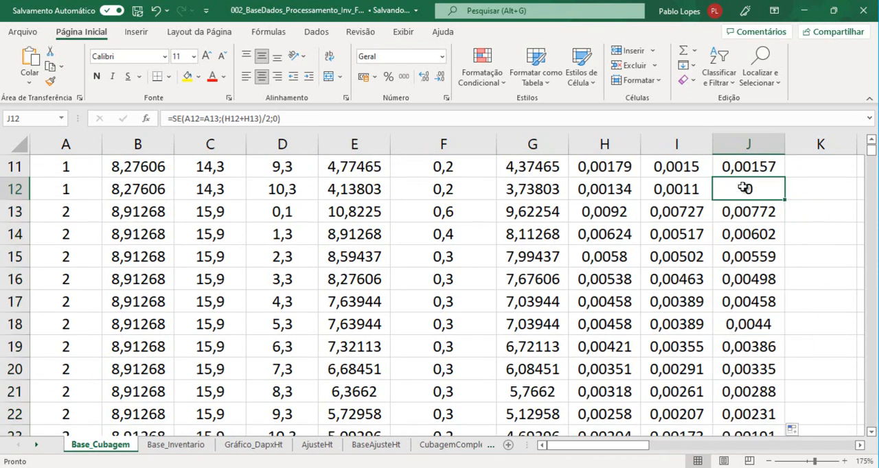
{"action": "left_click_drag", "start_coordinate": [14, 197], "coordinate": [14, 206]}
{"action": "left_click", "coordinate": [763, 191]}
{"action": "scroll", "coordinate": [779, 254], "scroll_direction": "down", "scroll_amount": 2}
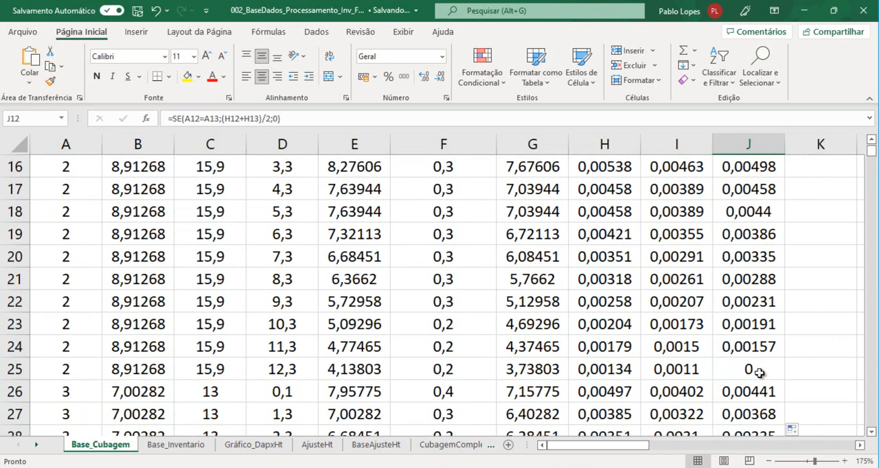
{"action": "left_click", "coordinate": [760, 371]}
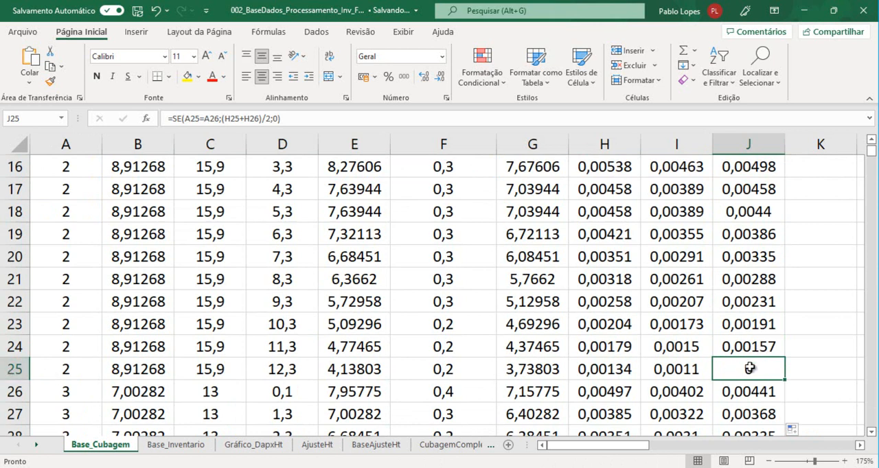
{"action": "left_click", "coordinate": [608, 118]}
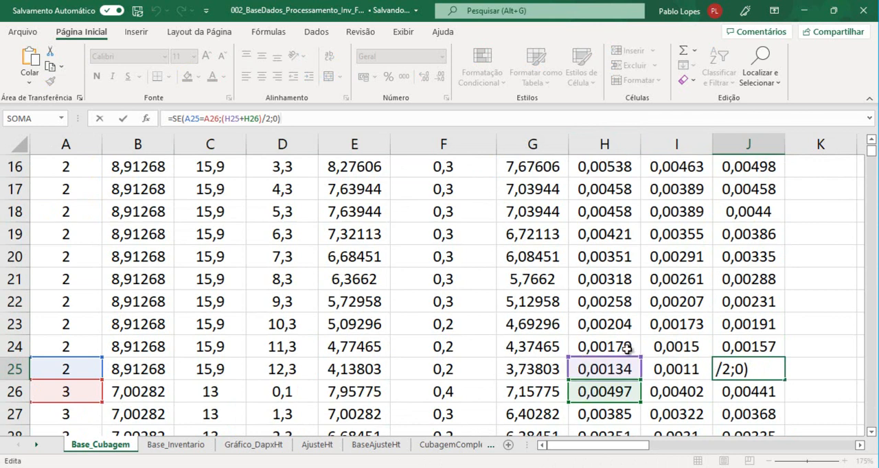
{"action": "key", "text": "Return"}
Copy the AsCc_m² header from H1 into J1 and change it to AsMedCc_m²
{"action": "scroll", "coordinate": [715, 285], "scroll_direction": "up", "scroll_amount": 5}
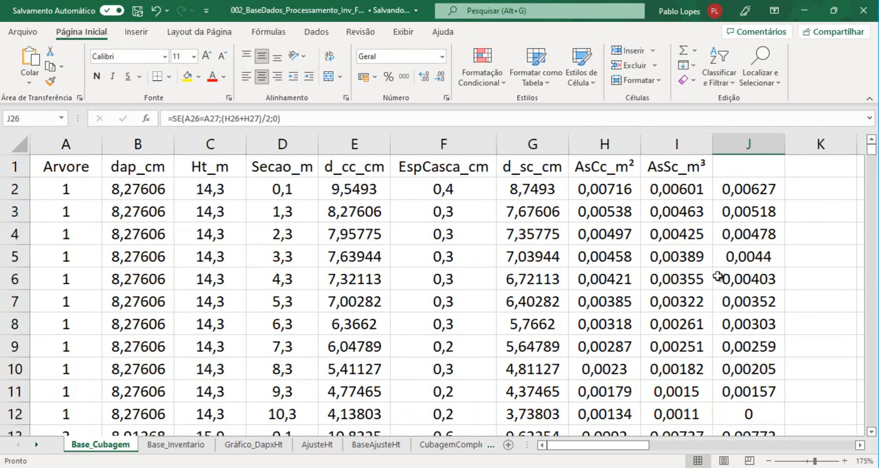
{"action": "left_click", "coordinate": [756, 171]}
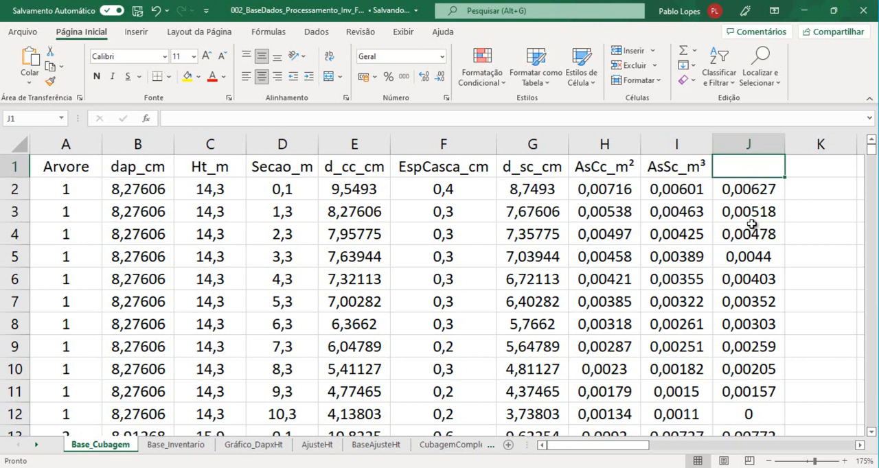
{"action": "left_click", "coordinate": [608, 167]}
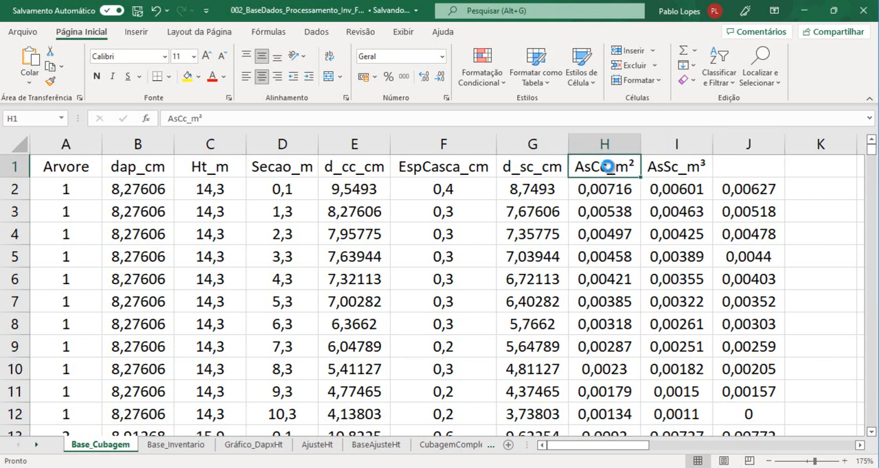
{"action": "key", "text": "ctrl+c"}
{"action": "left_click", "coordinate": [754, 167]}
{"action": "key", "text": "ctrl+v"}
{"action": "key", "text": "Escape"}
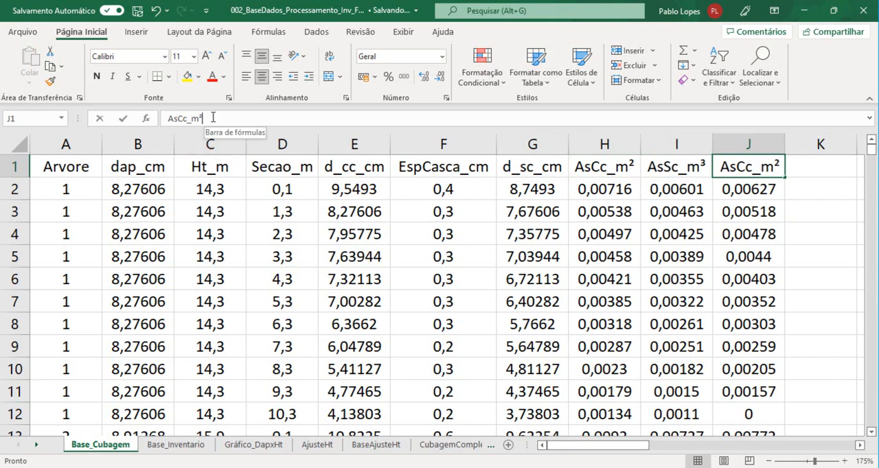
{"action": "left_click", "coordinate": [182, 118]}
{"action": "type", "text": "Med"}
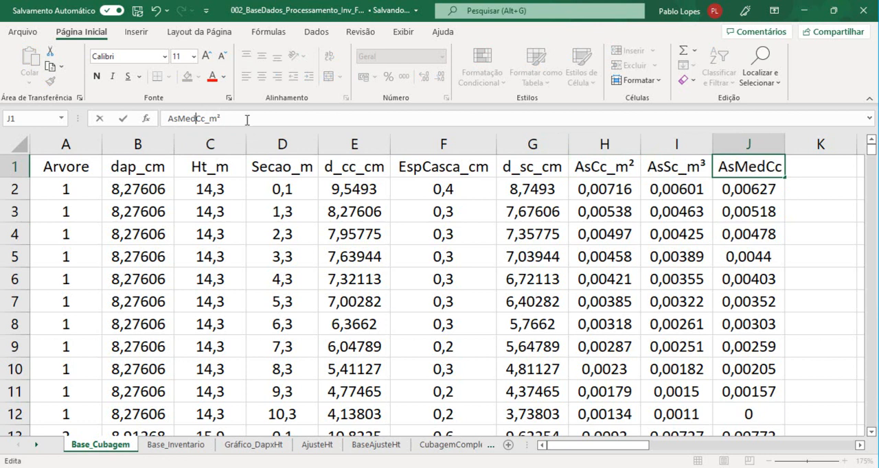
{"action": "key", "text": "ctrl+Return"}
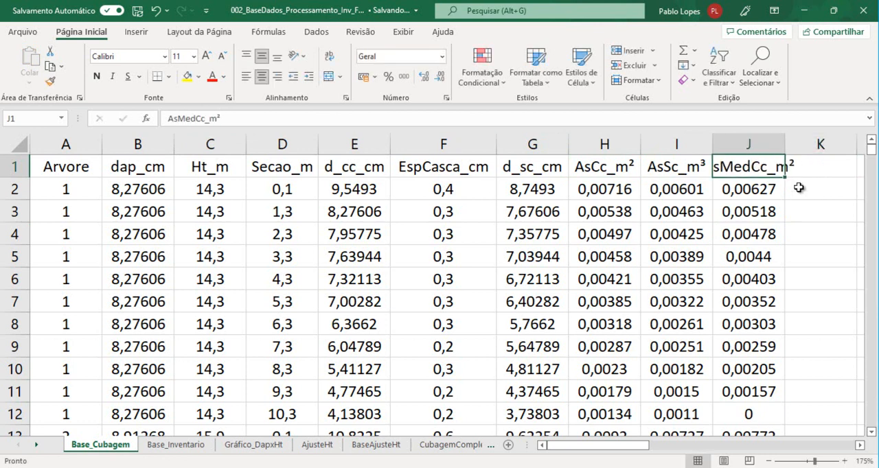
{"action": "left_click", "coordinate": [799, 167]}
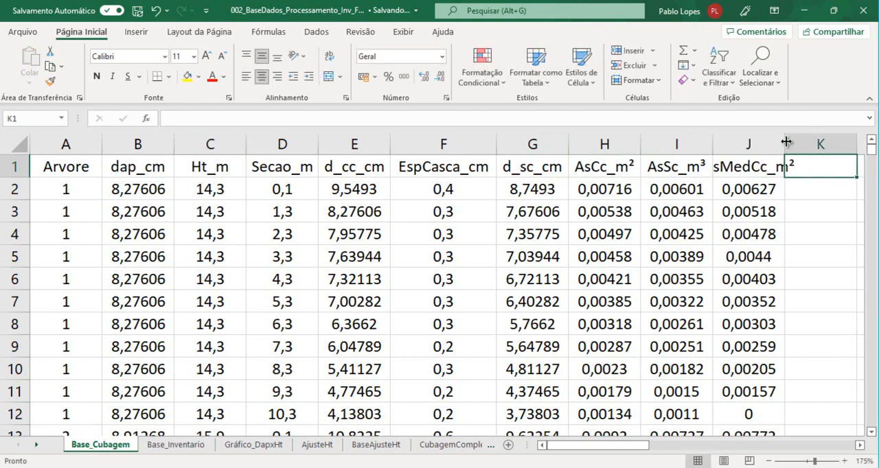
Fit the width of column J to its contents and copy the AsSc_m³ header from I1 into K1
{"action": "double_click", "coordinate": [785, 144]}
{"action": "left_click", "coordinate": [859, 445]}
{"action": "left_click", "coordinate": [859, 445]}
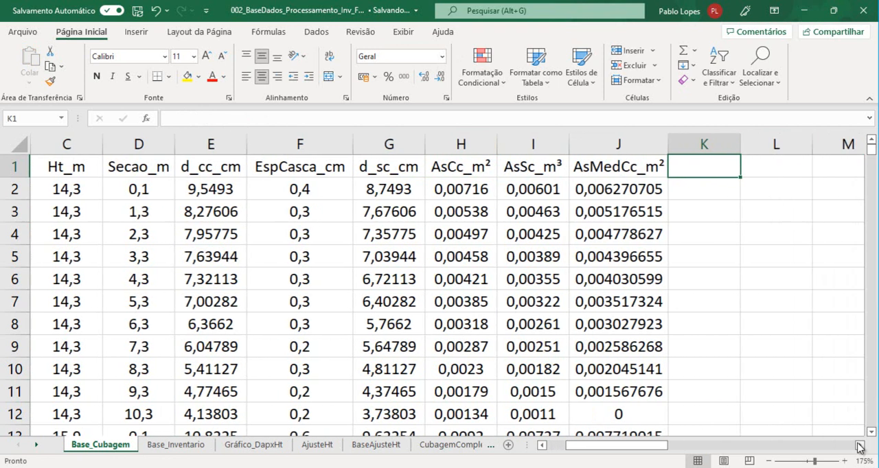
{"action": "left_click", "coordinate": [467, 167]}
{"action": "left_click", "coordinate": [521, 169]}
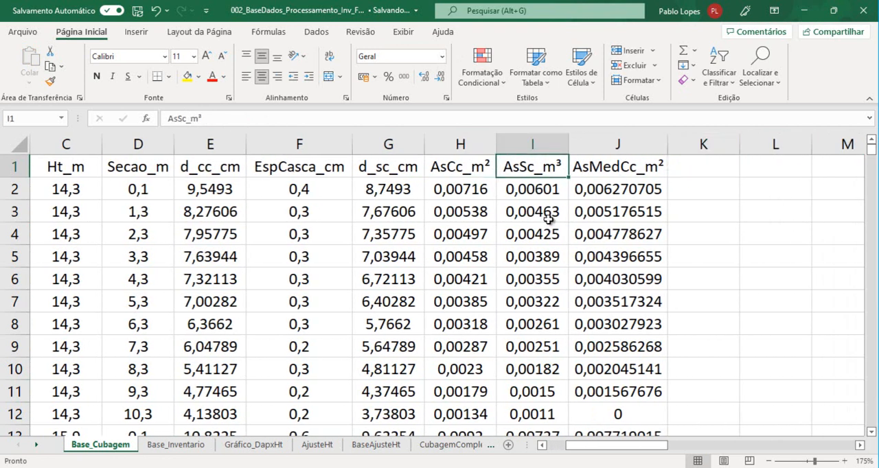
{"action": "key", "text": "ctrl+c"}
{"action": "left_click", "coordinate": [696, 164]}
{"action": "key", "text": "ctrl+v"}
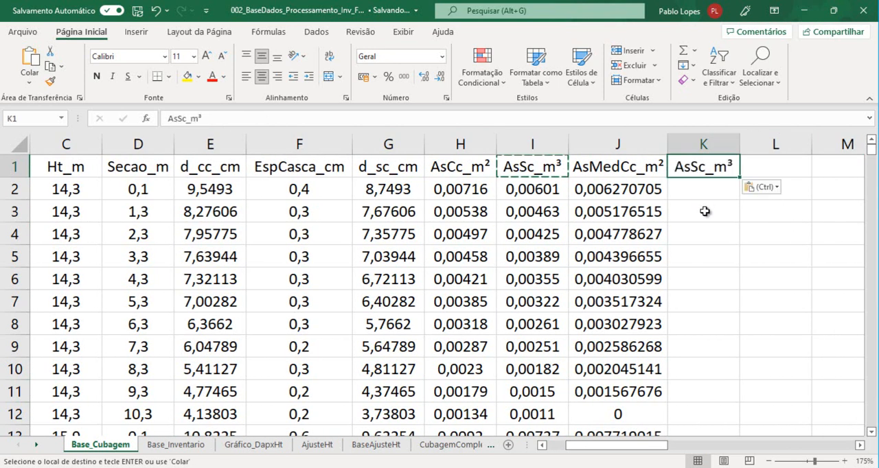
{"action": "key", "text": "Escape"}
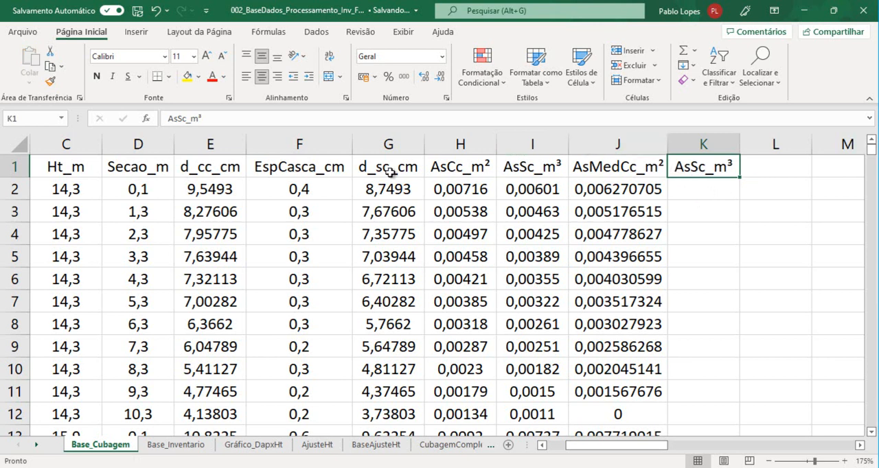
Change the header in K1 to AsMedSc_m³ and fit the width of column K to it
{"action": "left_click", "coordinate": [178, 118]}
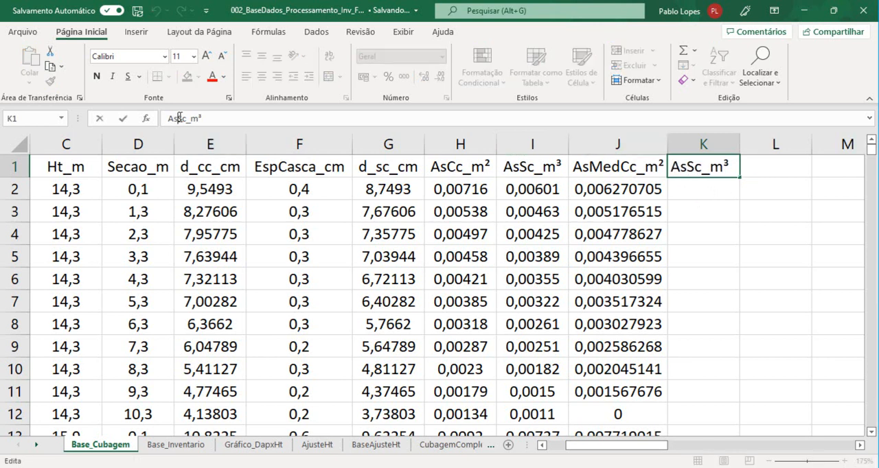
{"action": "type", "text": "Med"}
{"action": "key", "text": "Return"}
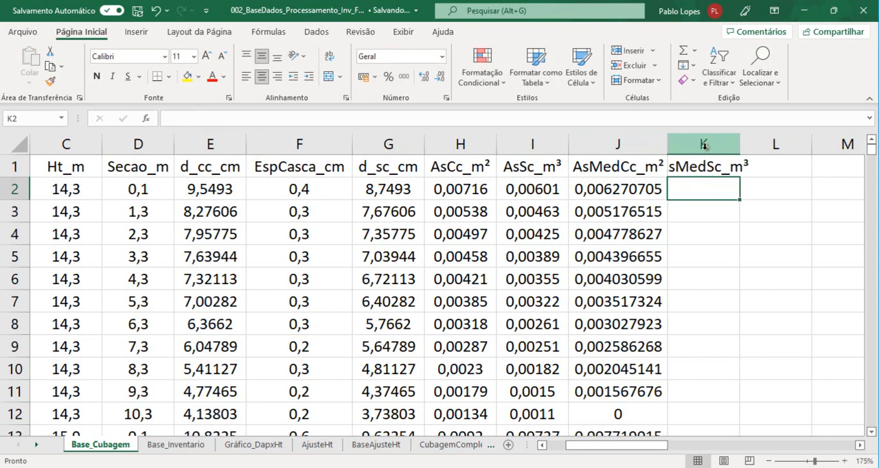
{"action": "double_click", "coordinate": [740, 139]}
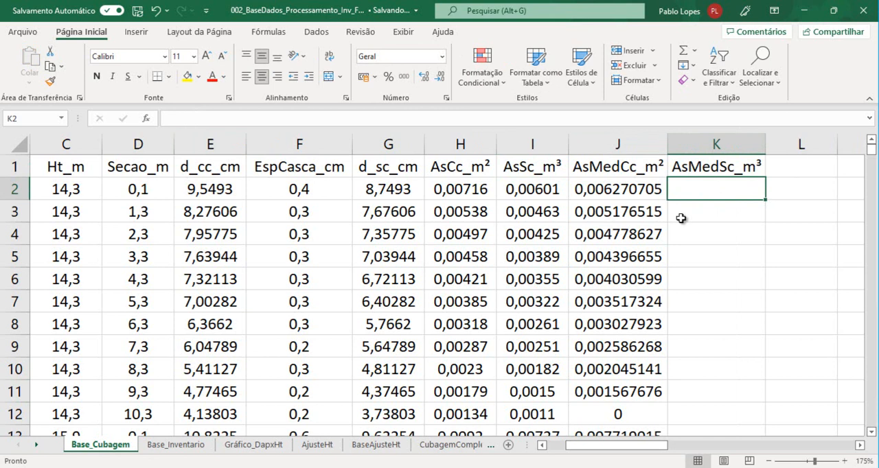
Copy the formula text =SE(A2=A3;(H2+H3)/2;0) from J2 into K2 with its references unchanged
{"action": "left_click", "coordinate": [592, 189]}
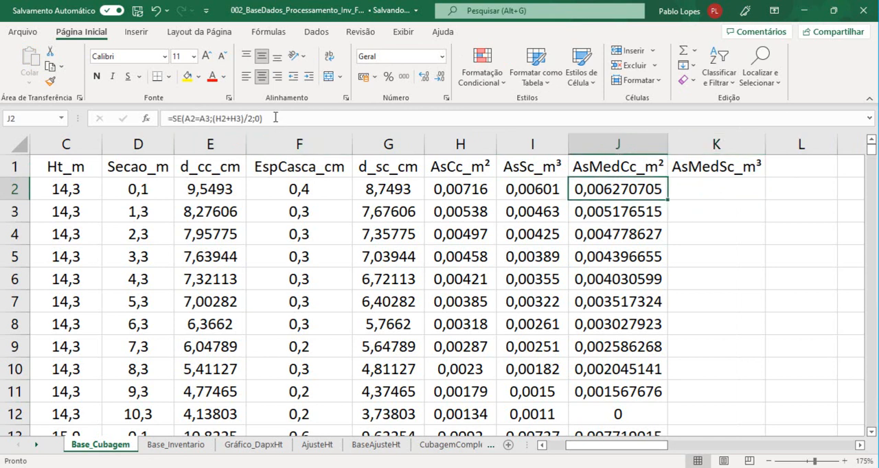
{"action": "left_click", "coordinate": [288, 118]}
{"action": "left_click_drag", "start_coordinate": [289, 118], "coordinate": [83, 111]}
{"action": "key", "text": "ctrl+c"}
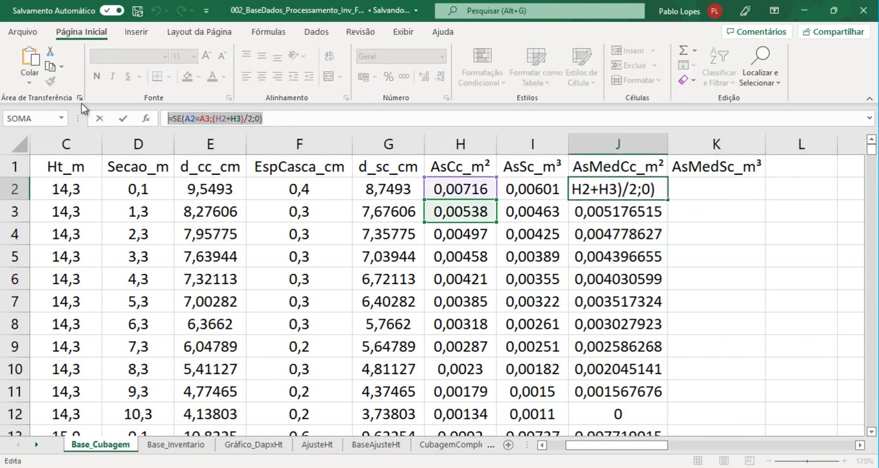
{"action": "key", "text": "Return"}
{"action": "left_click", "coordinate": [723, 197]}
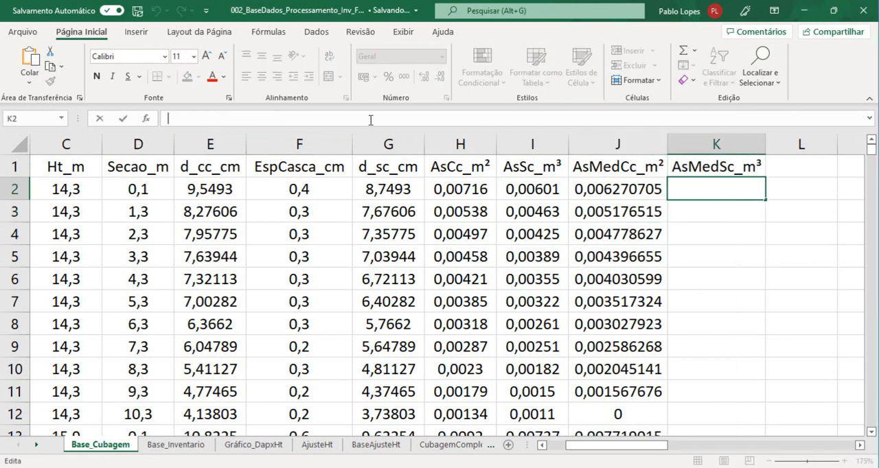
{"action": "key", "text": "ctrl+v"}
Move the averaged references in K2 to the AsSc column, so the formula reads =SE(A2=A3;(I2+I3)/2;0)
{"action": "mouse_move", "coordinate": [648, 446]}
{"action": "left_mouse_down"}
{"action": "mouse_move", "coordinate": [541, 447]}
{"action": "mouse_move", "coordinate": [638, 450]}
{"action": "left_mouse_up"}
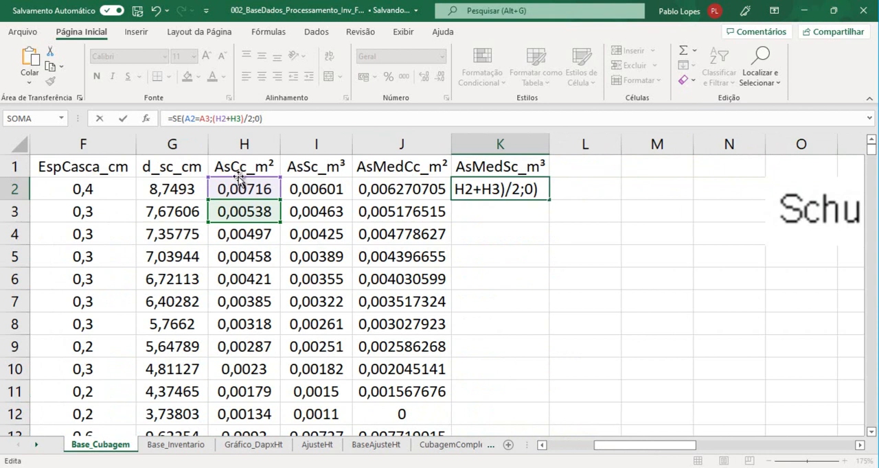
{"action": "left_click_drag", "start_coordinate": [241, 178], "coordinate": [242, 156]}
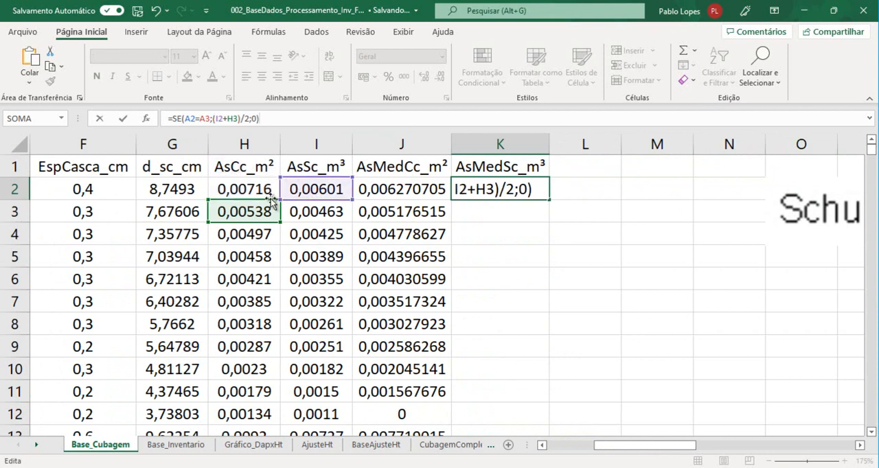
{"action": "left_click", "coordinate": [312, 208]}
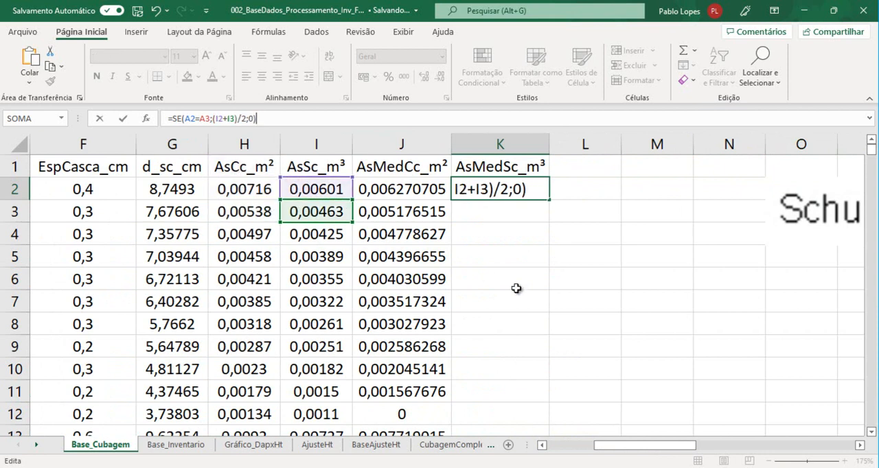
{"action": "key", "text": "Return"}
Fill the K2 formula down to the last data row and check it at tree 1's last section, K12
{"action": "left_click", "coordinate": [517, 184]}
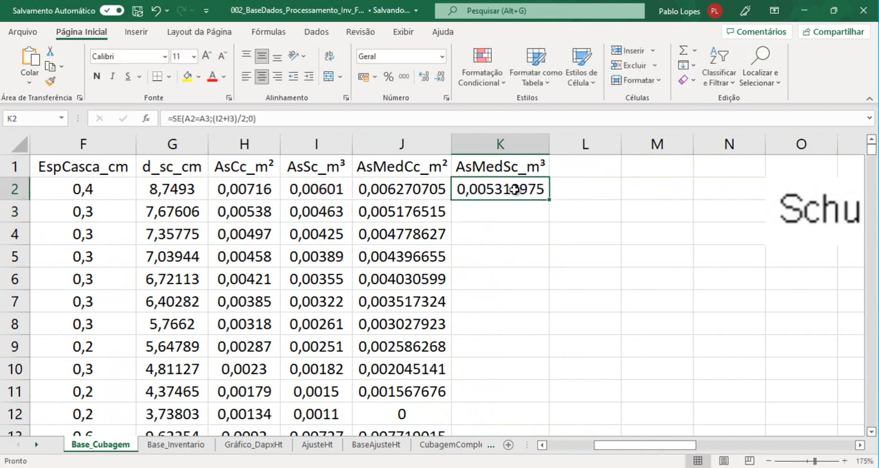
{"action": "double_click", "coordinate": [549, 200]}
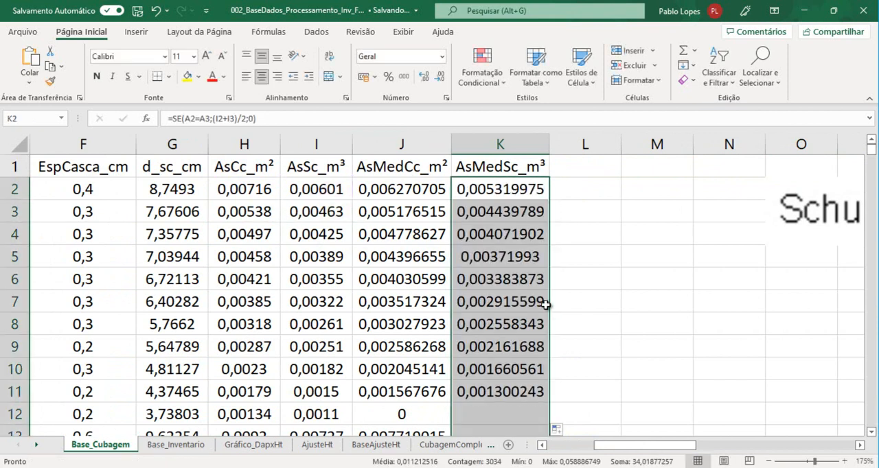
{"action": "left_click", "coordinate": [509, 412]}
{"action": "scroll", "coordinate": [424, 374], "scroll_direction": "down", "scroll_amount": 2}
{"action": "scroll", "coordinate": [426, 364], "scroll_direction": "up", "scroll_amount": 2}
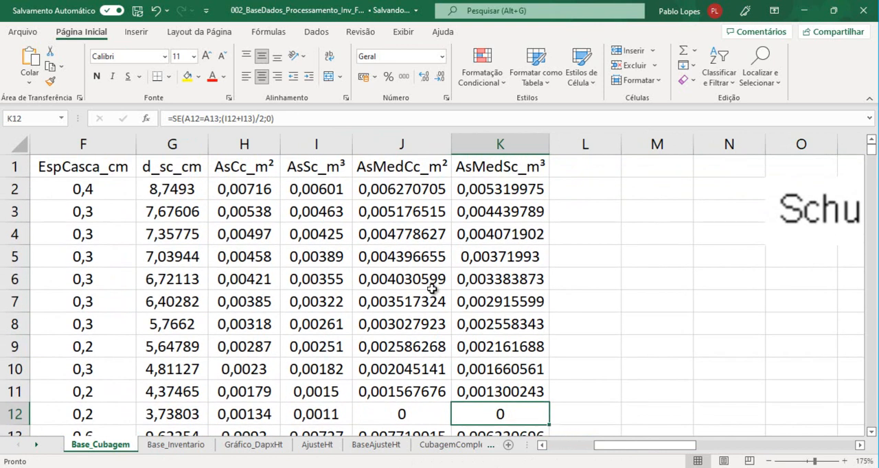
Enter the header h in L1, next to the AsMedSc_m³ column
{"action": "left_click", "coordinate": [503, 166]}
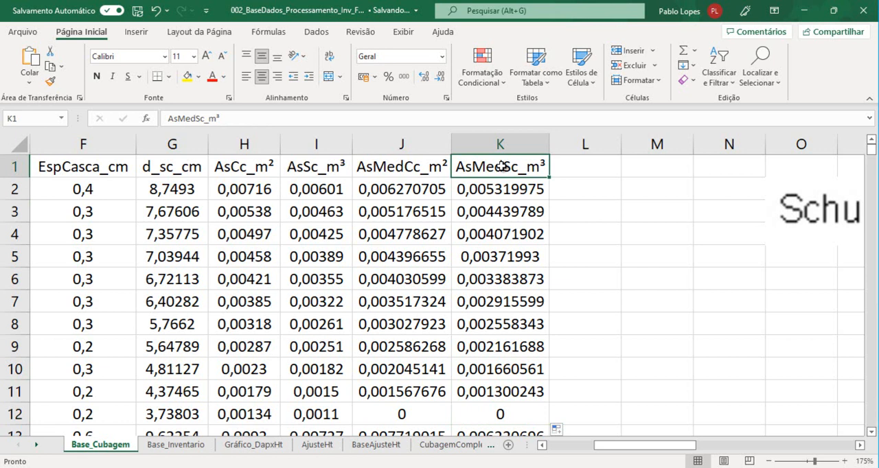
{"action": "left_click", "coordinate": [556, 168]}
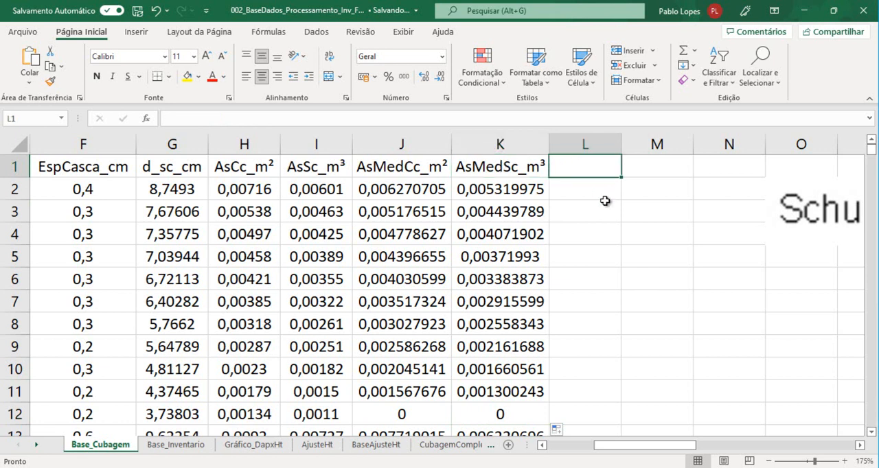
{"action": "type", "text": "h"}
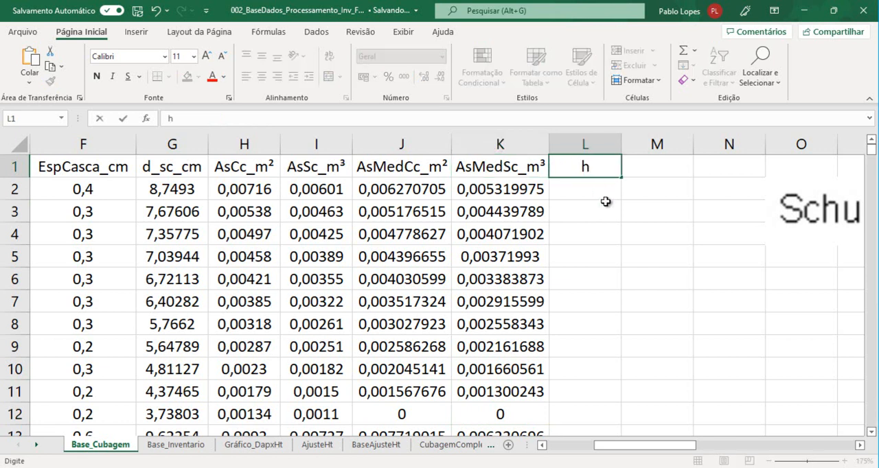
{"action": "key", "text": "Return"}
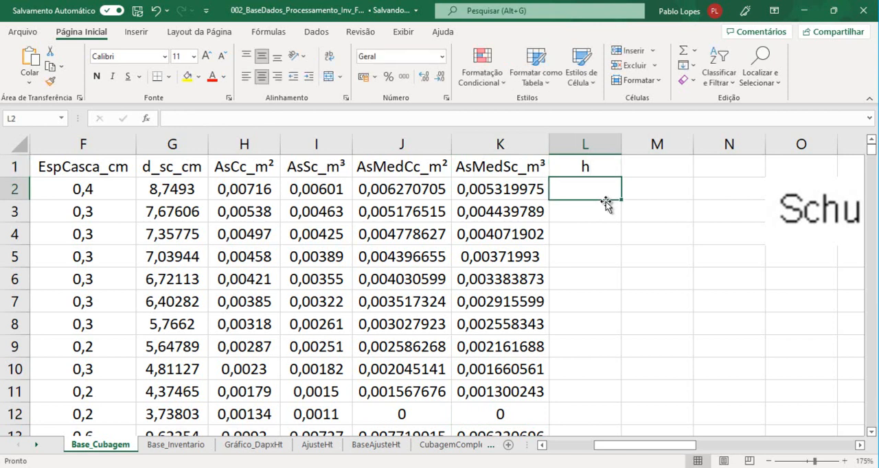
Calculate the length between consecutive sections in L2 with the formula =D3-D2
{"action": "type", "text": "="}
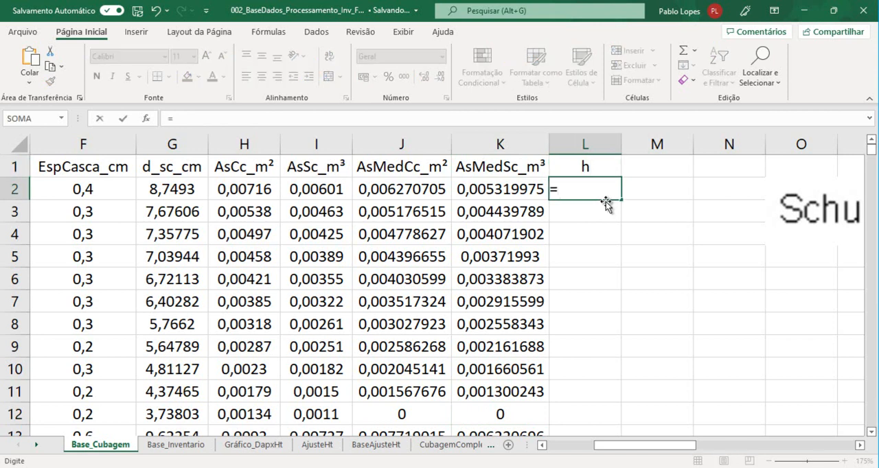
{"action": "left_click_drag", "start_coordinate": [687, 443], "coordinate": [635, 446]}
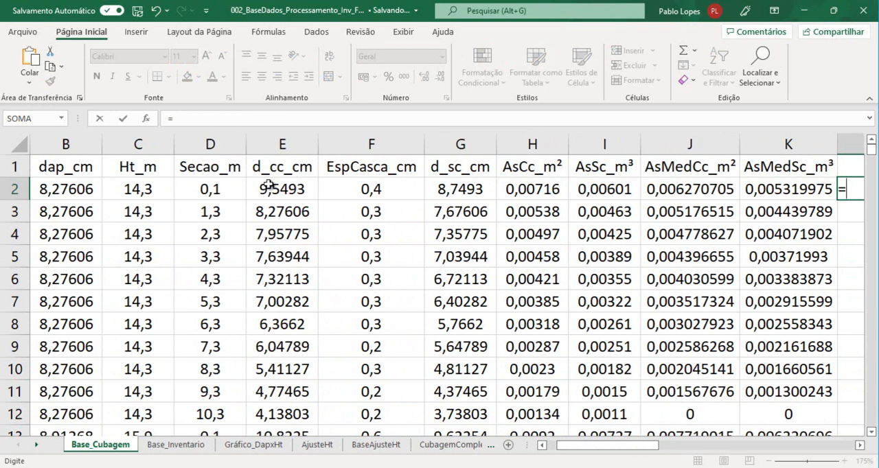
{"action": "left_click", "coordinate": [205, 213]}
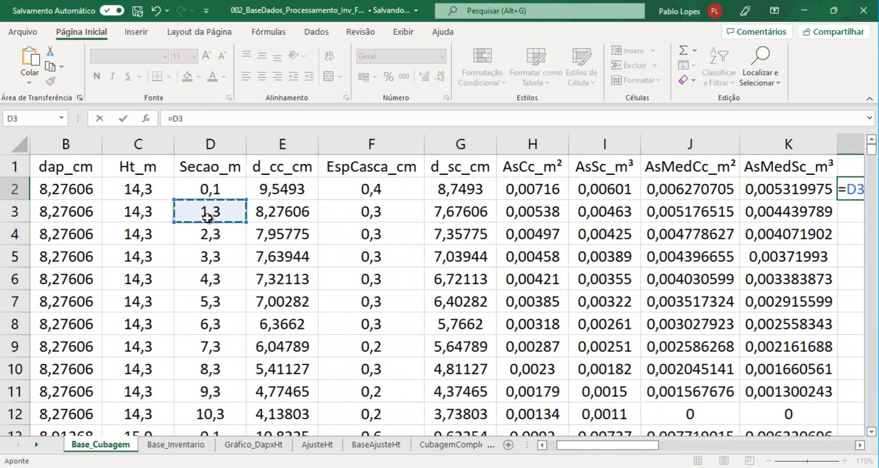
{"action": "type", "text": "-"}
{"action": "left_click", "coordinate": [205, 190]}
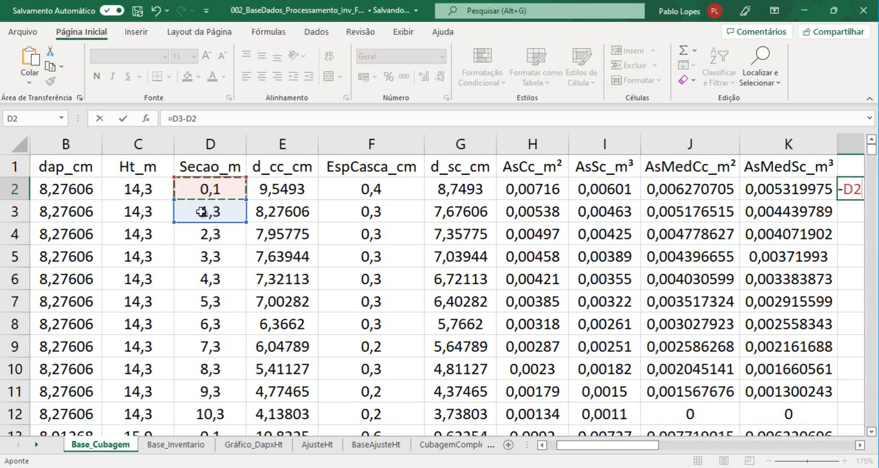
{"action": "key", "text": "Return"}
Fill the section length formula from L2 down to the last data row and check it in L12
{"action": "left_click", "coordinate": [803, 192]}
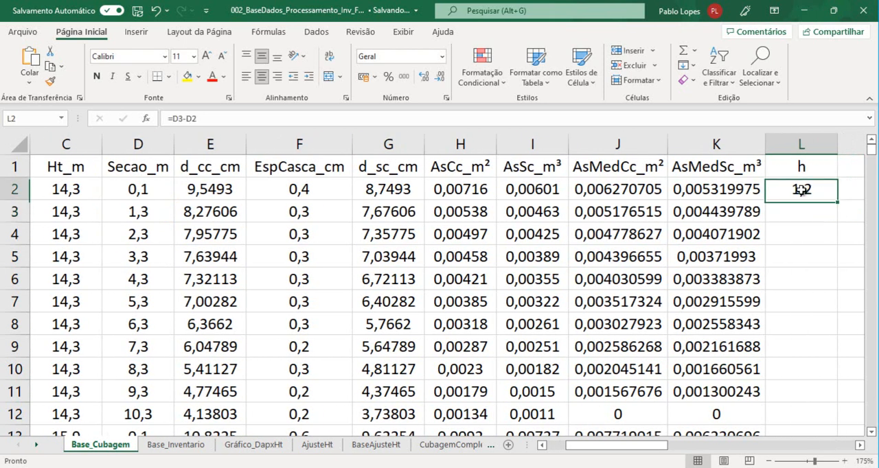
{"action": "left_click", "coordinate": [749, 194]}
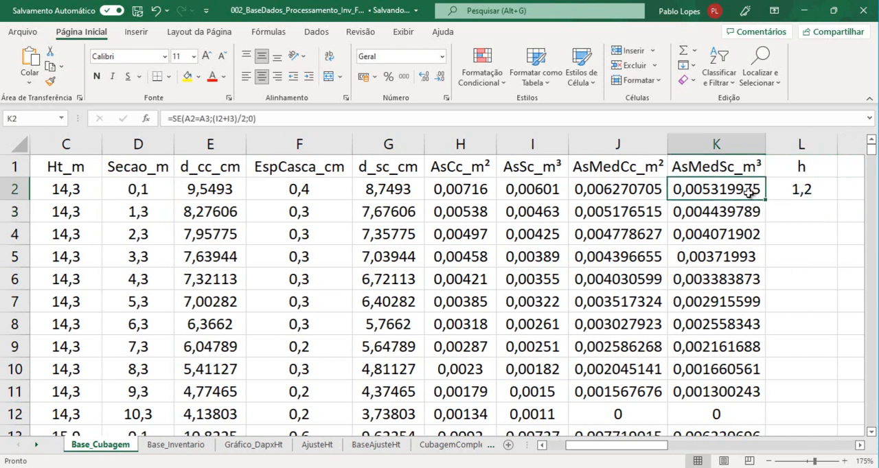
{"action": "left_click", "coordinate": [798, 190]}
{"action": "left_click", "coordinate": [733, 190]}
{"action": "left_click", "coordinate": [800, 192]}
{"action": "double_click", "coordinate": [836, 199]}
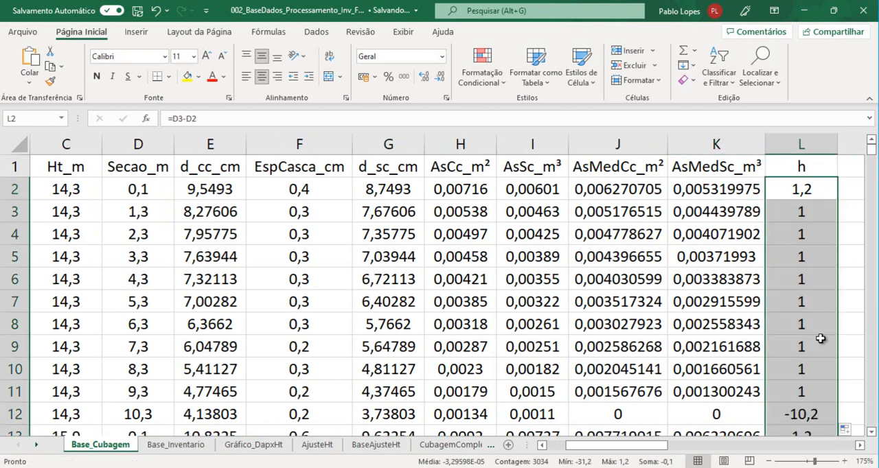
{"action": "left_click", "coordinate": [814, 196]}
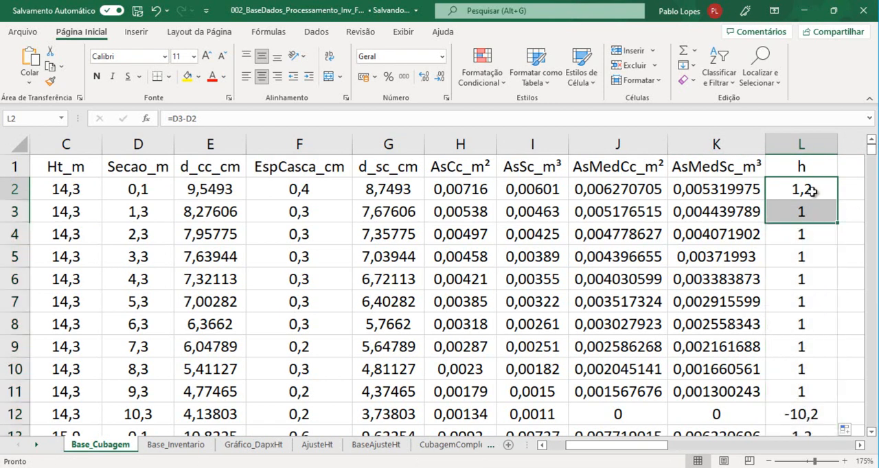
{"action": "left_click", "coordinate": [805, 411]}
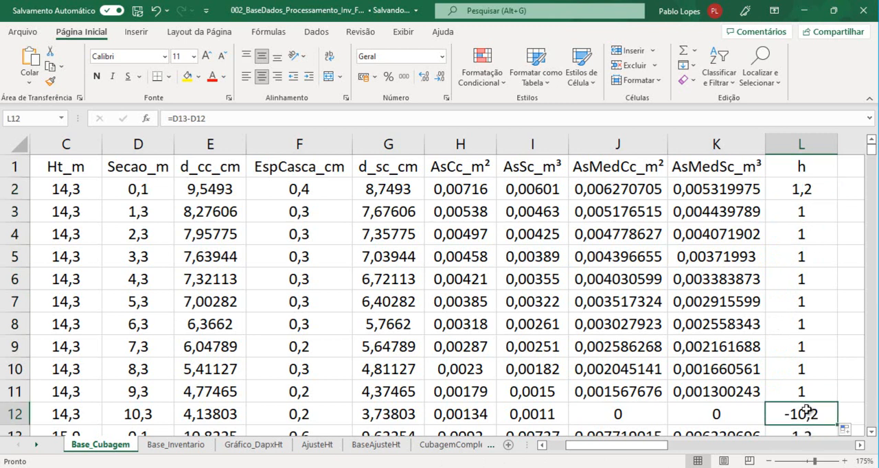
Change the section length formula in L2 to =SE(K2=0;0;D3-D2) so it returns 0 where the mean area is zero
{"action": "left_click", "coordinate": [813, 188]}
{"action": "left_click", "coordinate": [171, 119]}
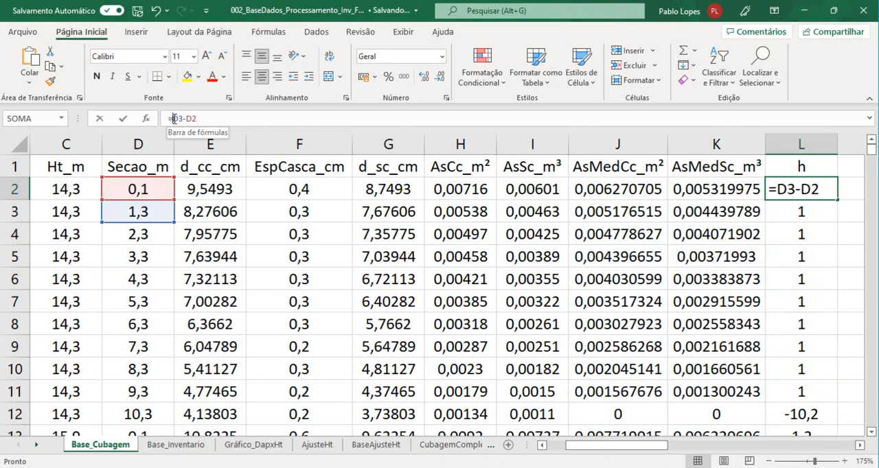
{"action": "type", "text": "se("}
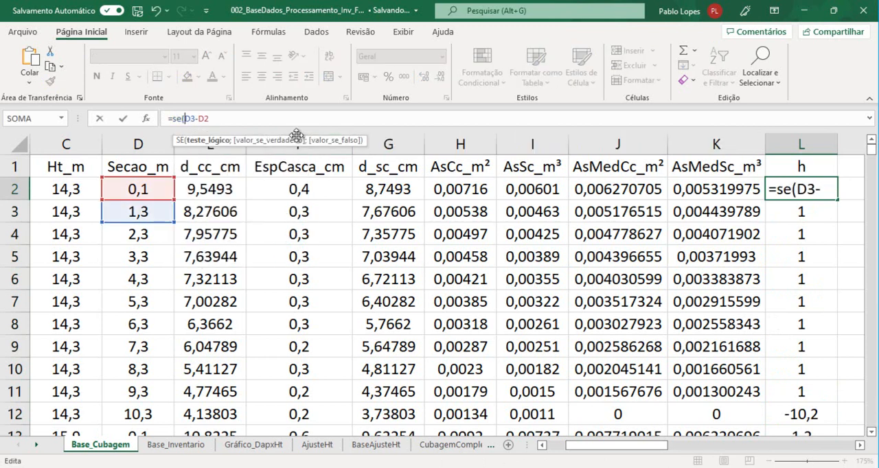
{"action": "left_click", "coordinate": [733, 191]}
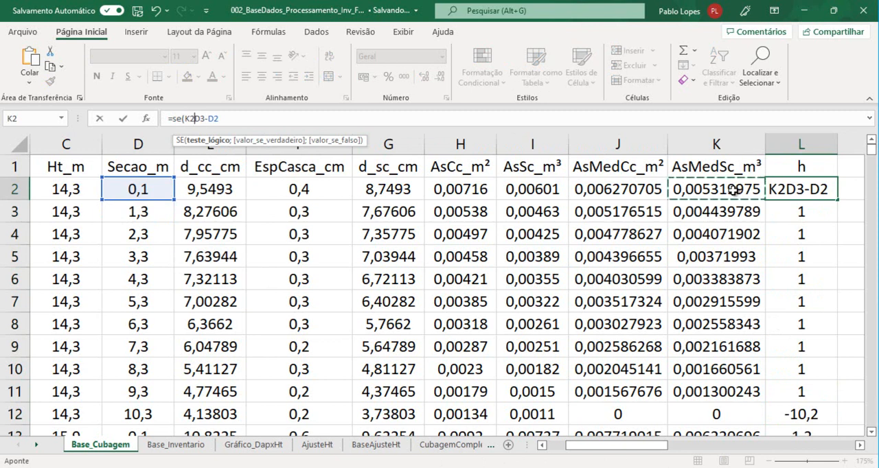
{"action": "type", "text": "=0"}
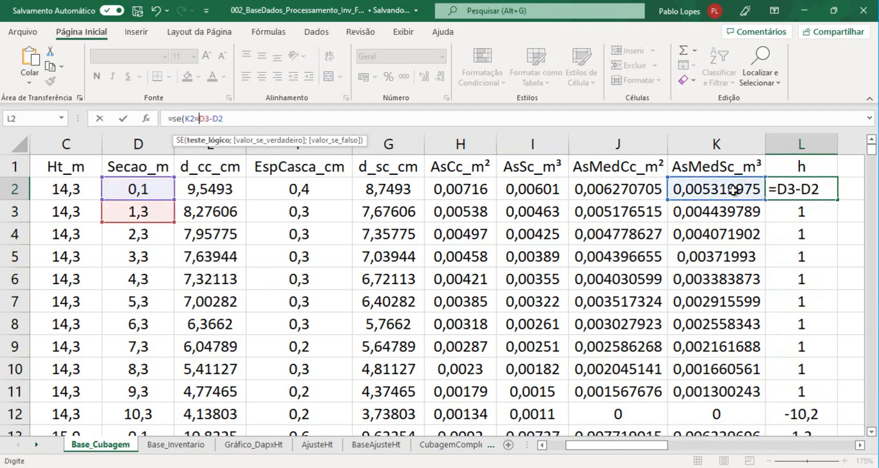
{"action": "type", "text": ";0"}
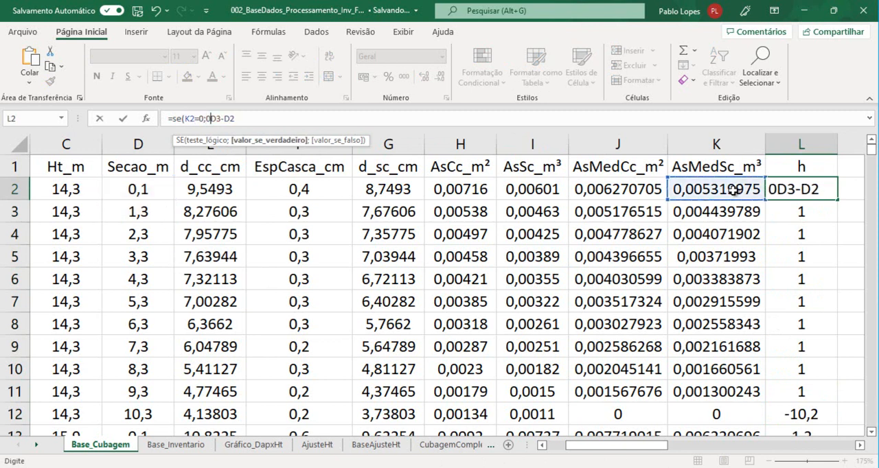
{"action": "type", "text": ";"}
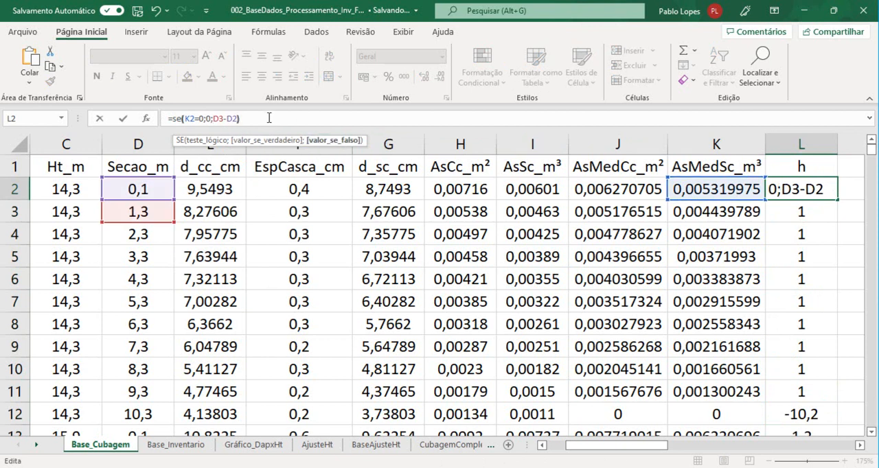
{"action": "type", "text": ")"}
{"action": "key", "text": "Return"}
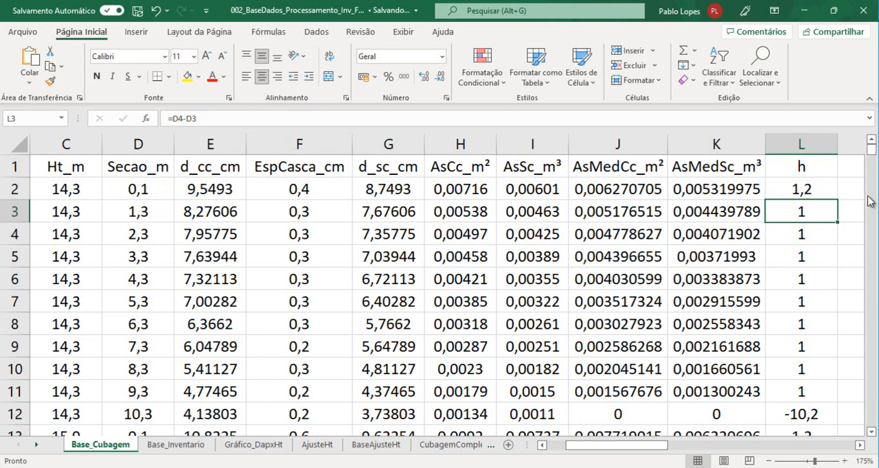
Fill the conditional L2 formula down to the last data row and check it in L12
{"action": "left_click", "coordinate": [800, 187]}
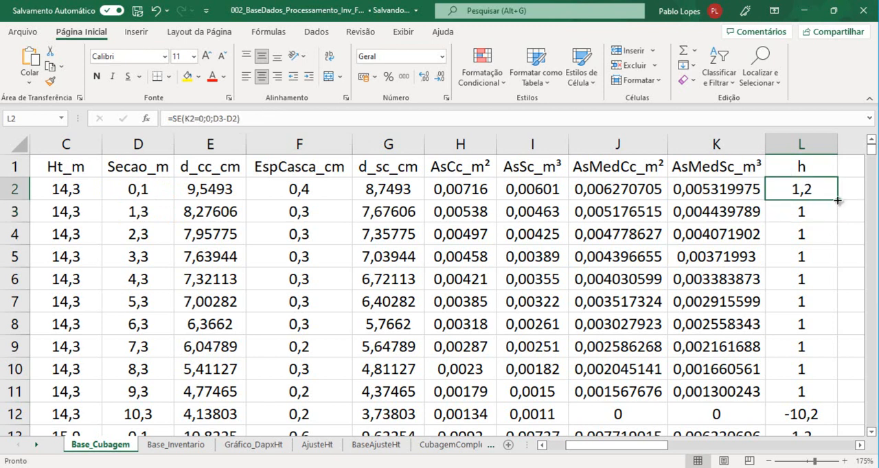
{"action": "double_click", "coordinate": [838, 201]}
{"action": "left_click", "coordinate": [804, 413]}
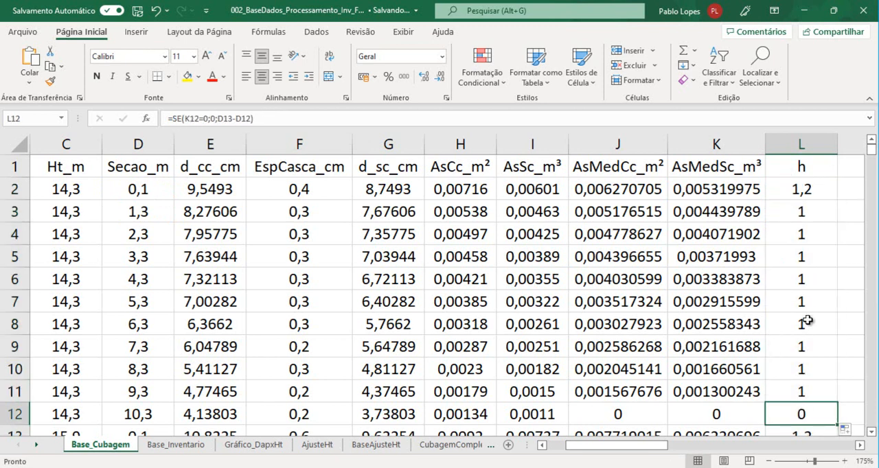
Compare tree 1's section lengths in the h column with the measurement heights in the Secao_m column
{"action": "left_click", "coordinate": [803, 195]}
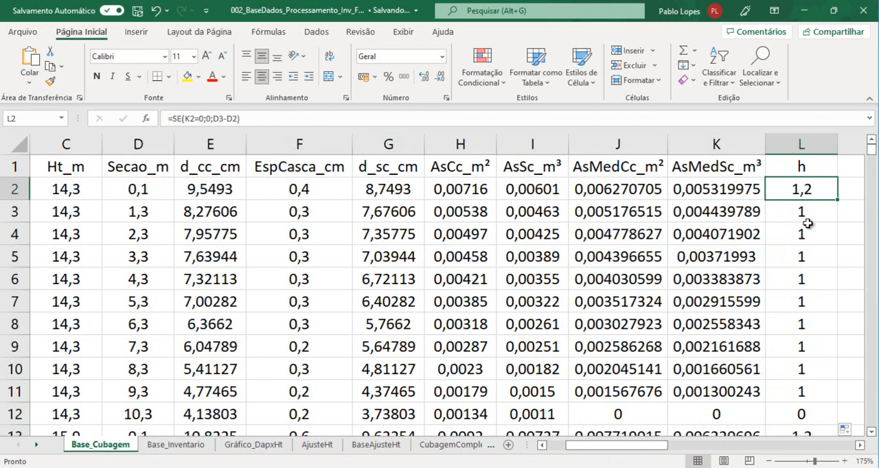
{"action": "left_click_drag", "start_coordinate": [799, 212], "coordinate": [796, 393]}
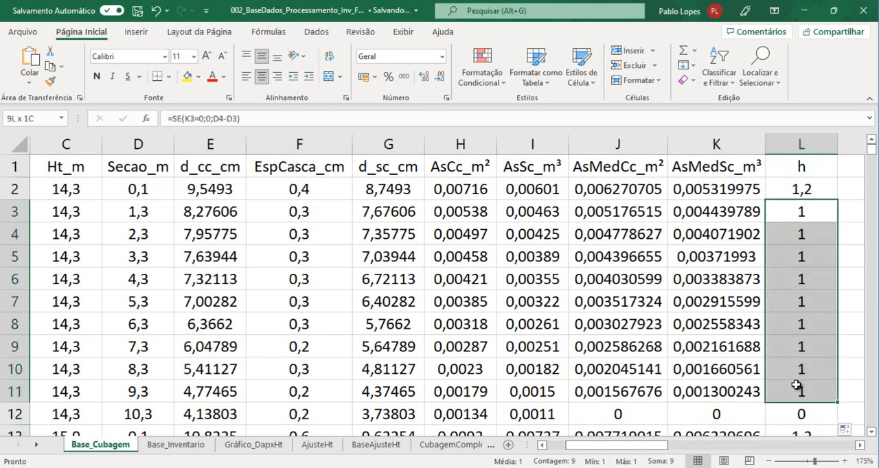
{"action": "left_click", "coordinate": [141, 188]}
{"action": "left_click", "coordinate": [141, 212]}
{"action": "left_click", "coordinate": [141, 235]}
{"action": "left_click", "coordinate": [140, 256]}
{"action": "left_click", "coordinate": [141, 279]}
{"action": "left_click", "coordinate": [141, 308]}
{"action": "left_click_drag", "start_coordinate": [801, 210], "coordinate": [804, 386]}
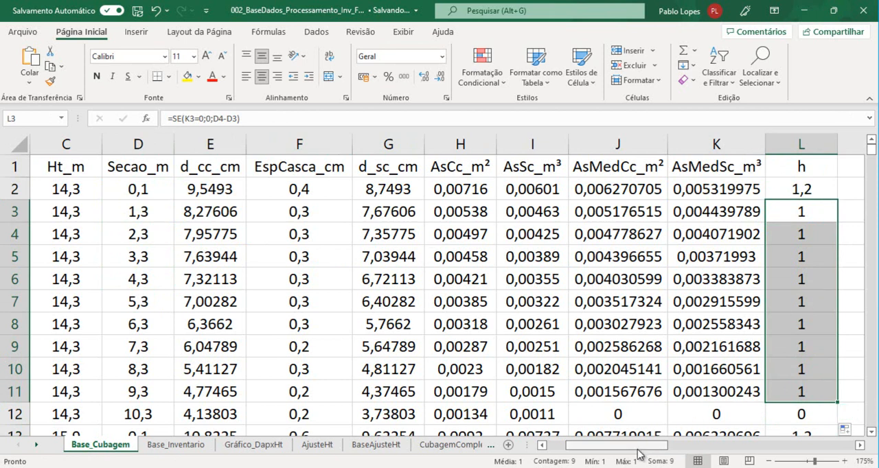
Review the mean area formulas in J2 and K2 and enter the header Vcc_m³ in M1
{"action": "left_click_drag", "start_coordinate": [638, 453], "coordinate": [666, 453]}
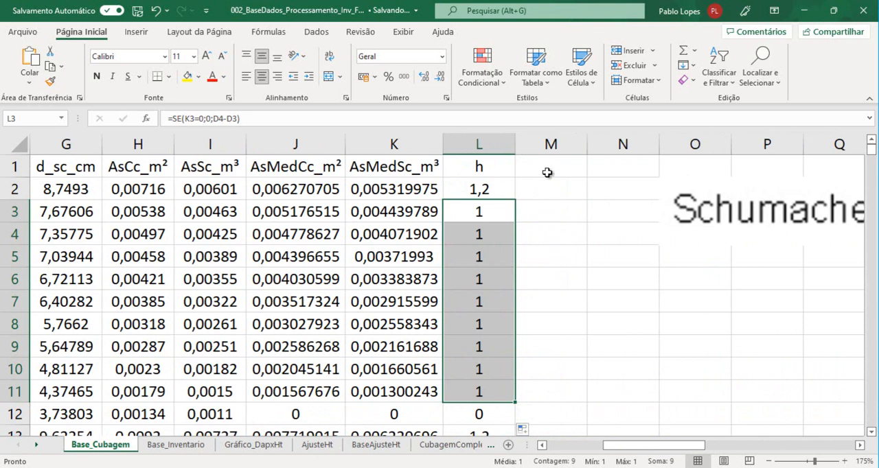
{"action": "left_click", "coordinate": [545, 173]}
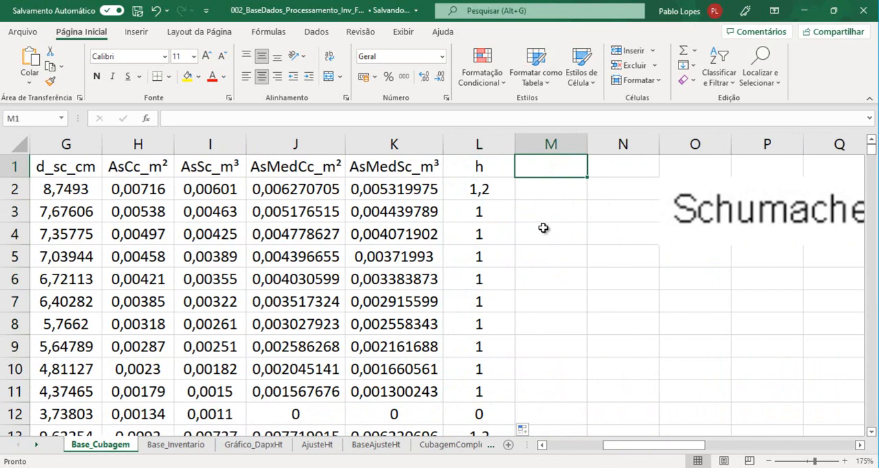
{"action": "left_click", "coordinate": [391, 193]}
{"action": "left_click", "coordinate": [307, 191]}
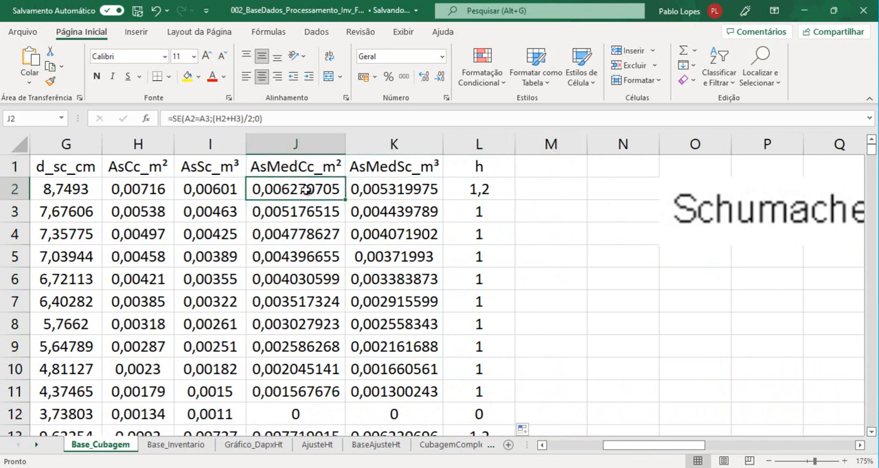
{"action": "left_click", "coordinate": [393, 185]}
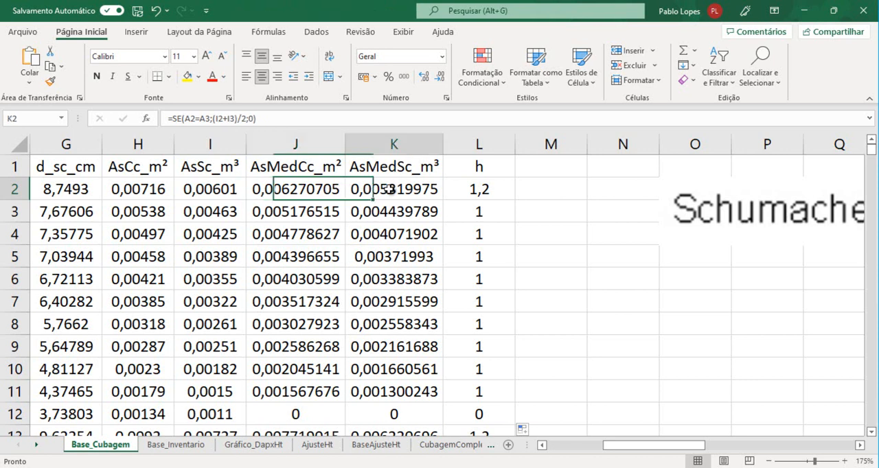
{"action": "left_click", "coordinate": [535, 172]}
{"action": "type", "text": "V"}
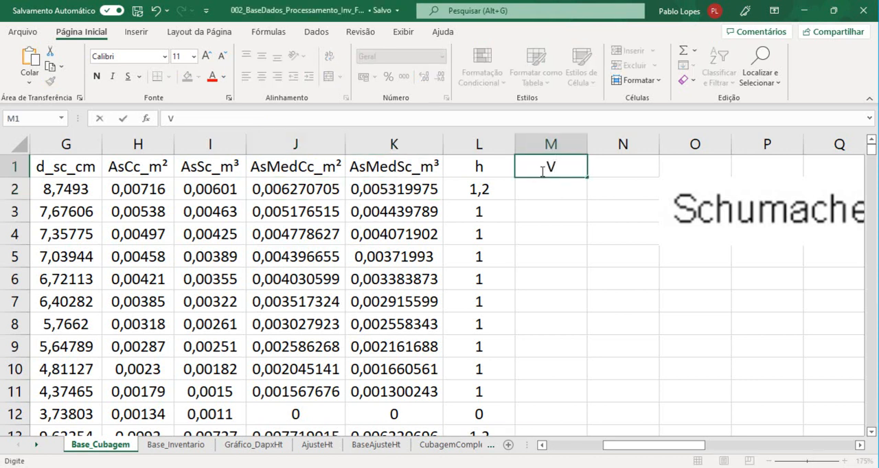
{"action": "type", "text": "cc_m"}
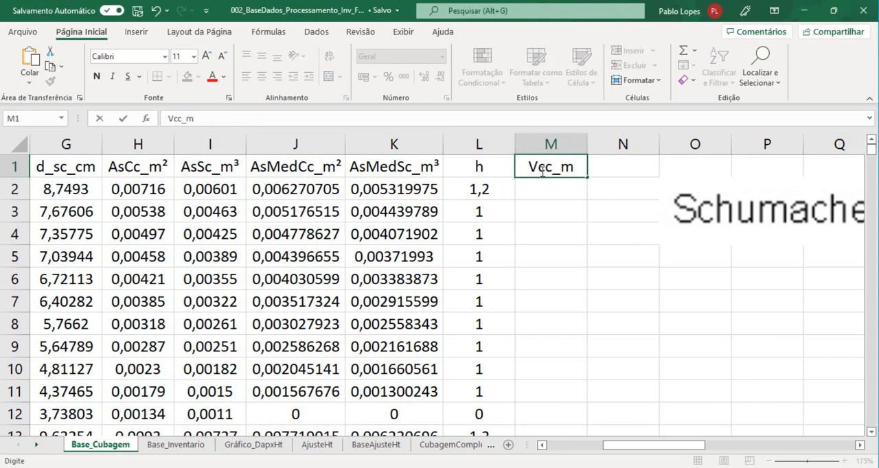
{"action": "type", "text": "³"}
{"action": "key", "text": "Return"}
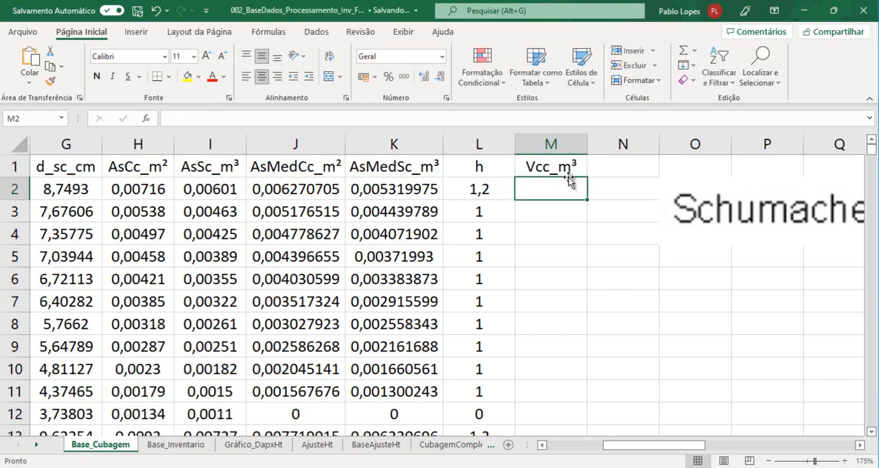
Enter the header Vsc_m³ in N1, next to the Vcc_m³ column
{"action": "left_click", "coordinate": [599, 164]}
{"action": "type", "text": "Vs"}
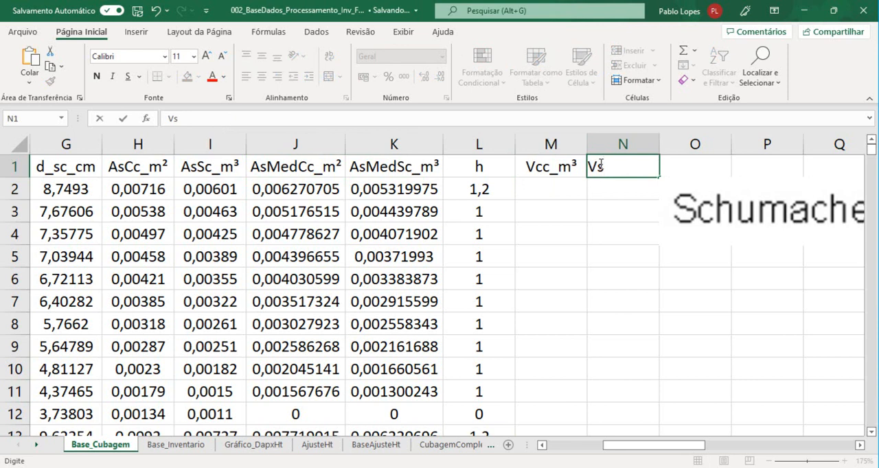
{"action": "type", "text": "cc"}
{"action": "type", "text": ")"}
{"action": "type", "text": "_"}
{"action": "type", "text": "m³"}
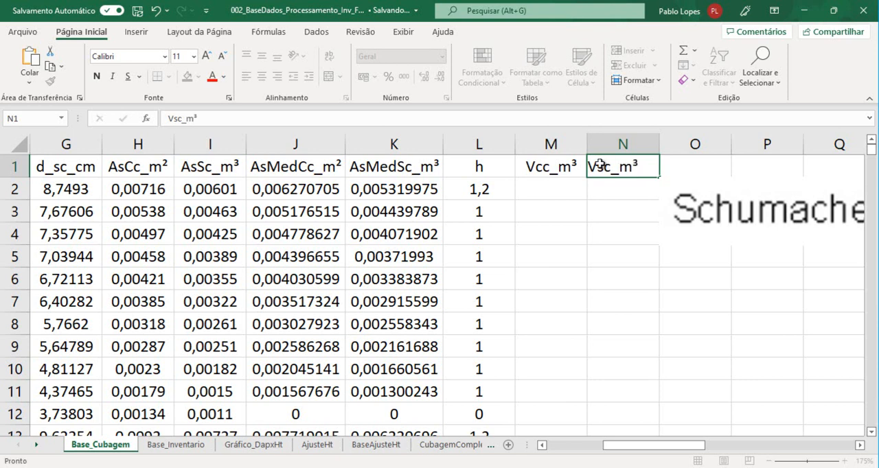
{"action": "key", "text": "Return"}
{"action": "key", "text": "Up"}
{"action": "key", "text": "Left"}
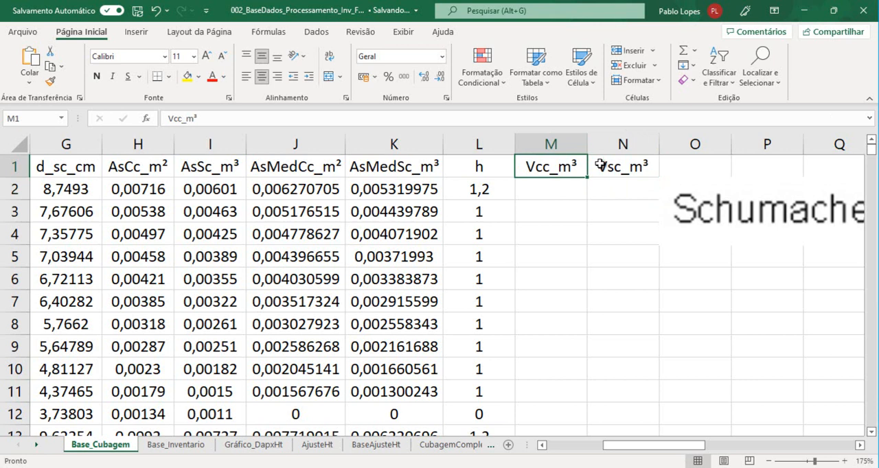
Insert a column at O and move the Schumacher image over to column P, away from the volume columns
{"action": "left_click", "coordinate": [678, 143]}
{"action": "right_click", "coordinate": [681, 145]}
{"action": "left_click", "coordinate": [716, 253]}
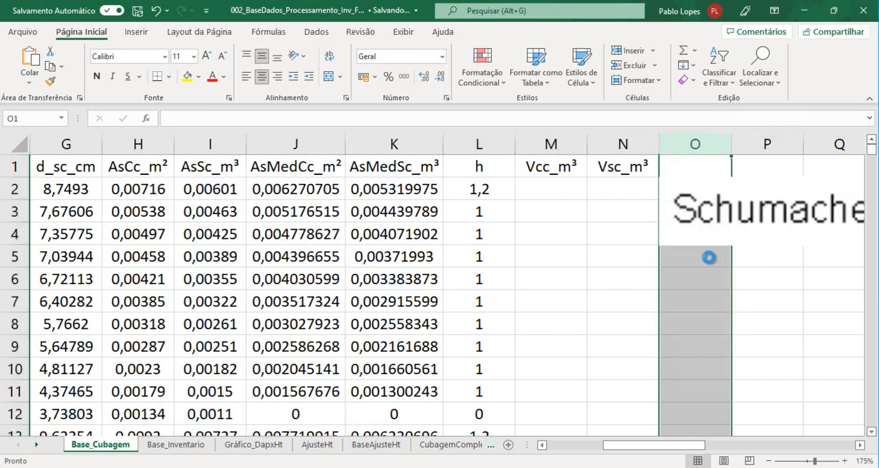
{"action": "left_click", "coordinate": [534, 192]}
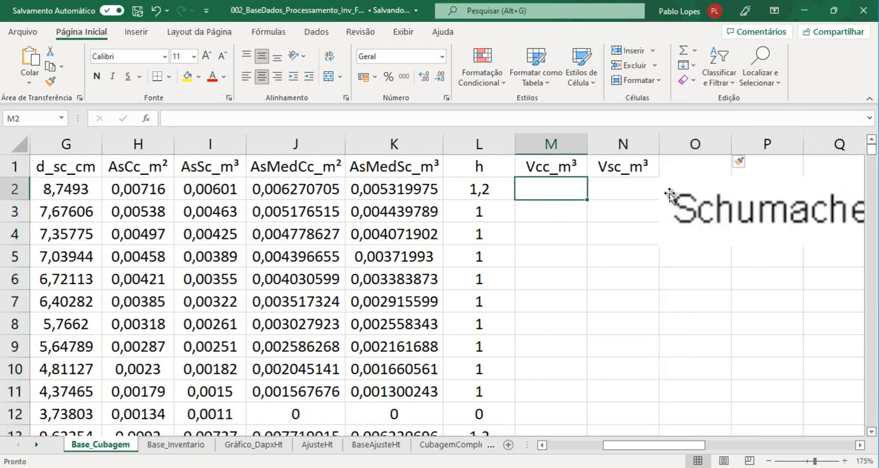
{"action": "left_click", "coordinate": [690, 184]}
{"action": "left_click_drag", "start_coordinate": [690, 183], "coordinate": [793, 199]}
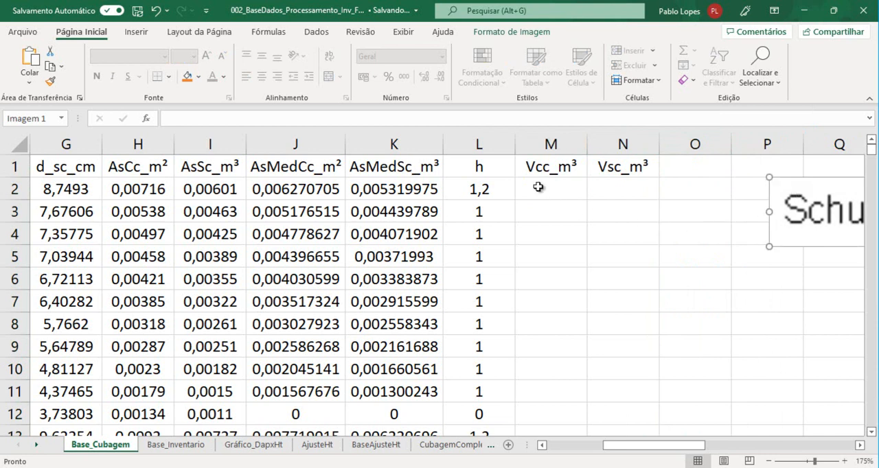
Rename the section length header in L1 as hm
{"action": "left_click", "coordinate": [546, 190]}
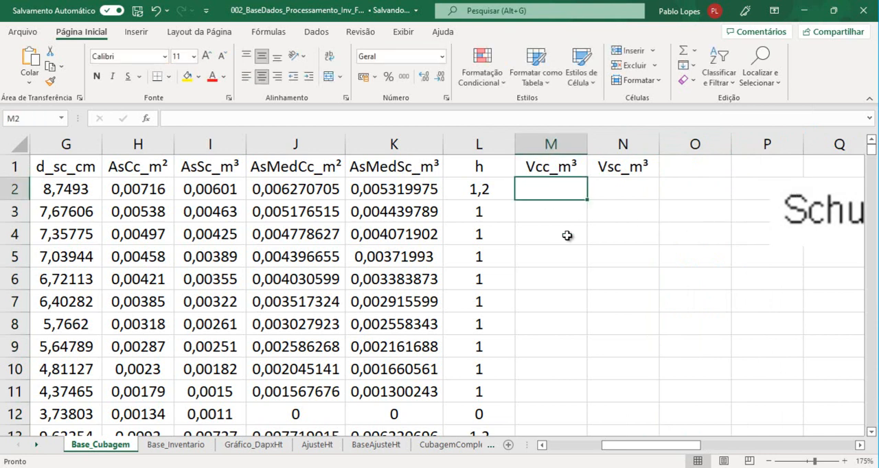
{"action": "left_click", "coordinate": [484, 165]}
{"action": "left_click", "coordinate": [470, 115]}
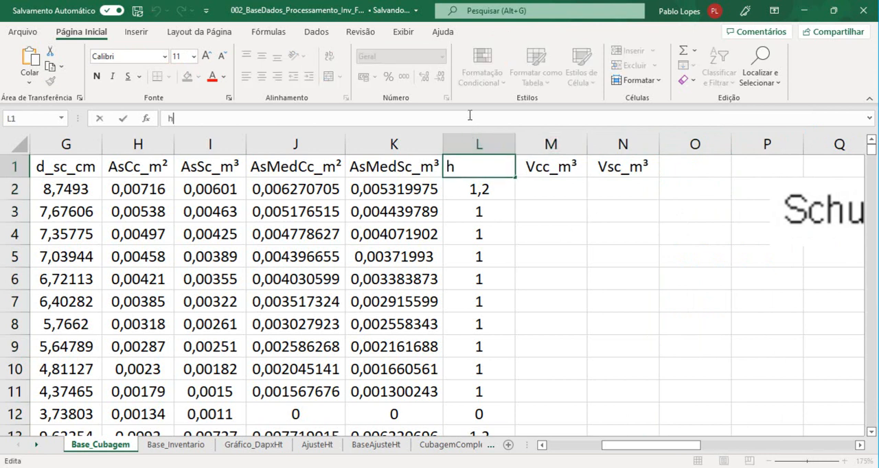
{"action": "type", "text": "m"}
{"action": "key", "text": "Return"}
Correct the unit in the I1 header so that it reads AsSc_m²
{"action": "left_click", "coordinate": [216, 164]}
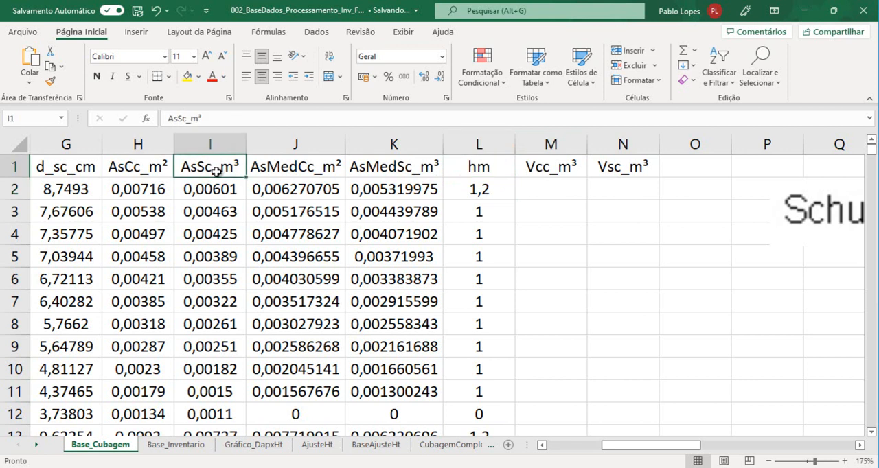
{"action": "left_click", "coordinate": [207, 118]}
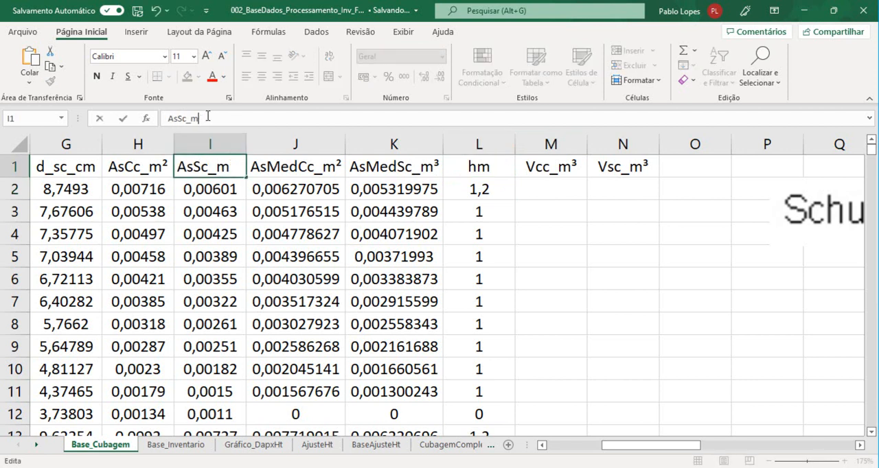
{"action": "type", "text": "2"}
{"action": "key", "text": "Return"}
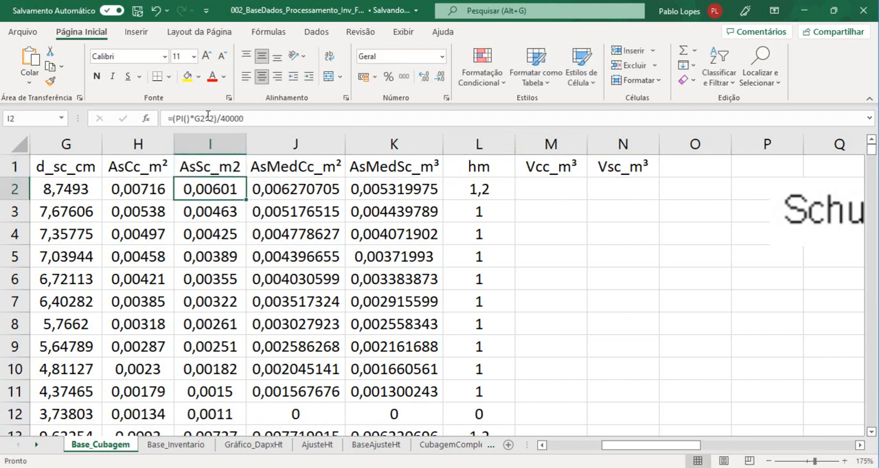
{"action": "key", "text": "ctrl+c"}
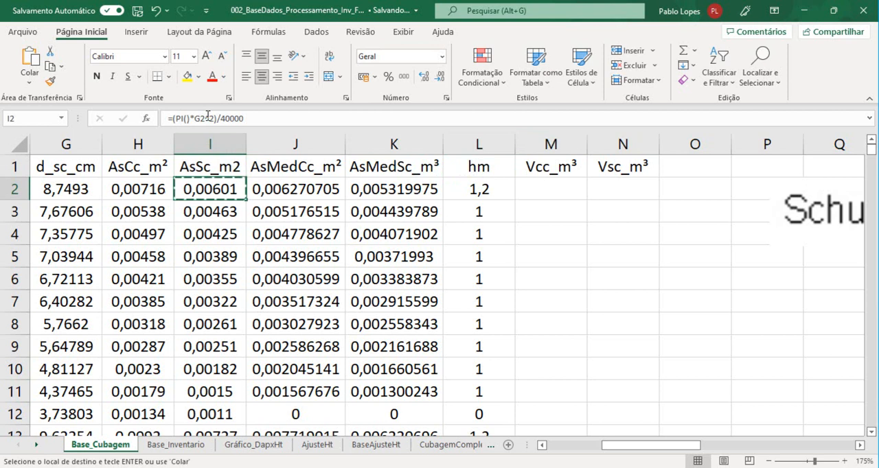
{"action": "key", "text": "Escape"}
{"action": "left_click", "coordinate": [232, 159]}
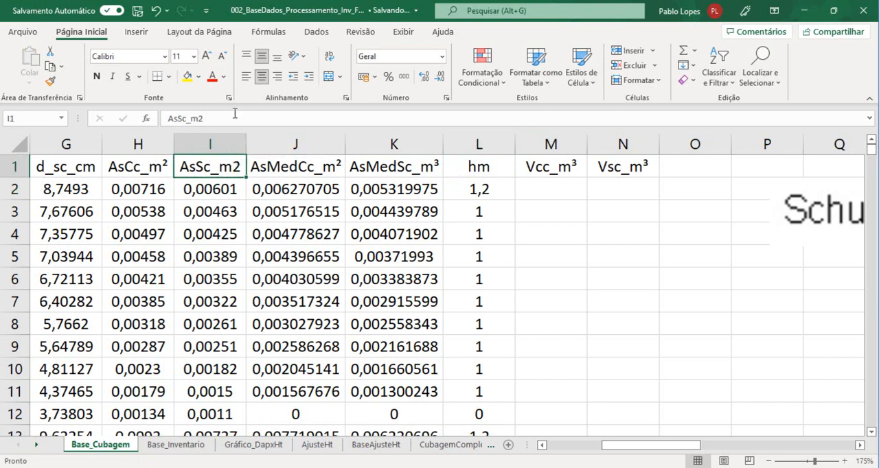
{"action": "left_click", "coordinate": [234, 115]}
{"action": "key", "text": "BackSpace"}
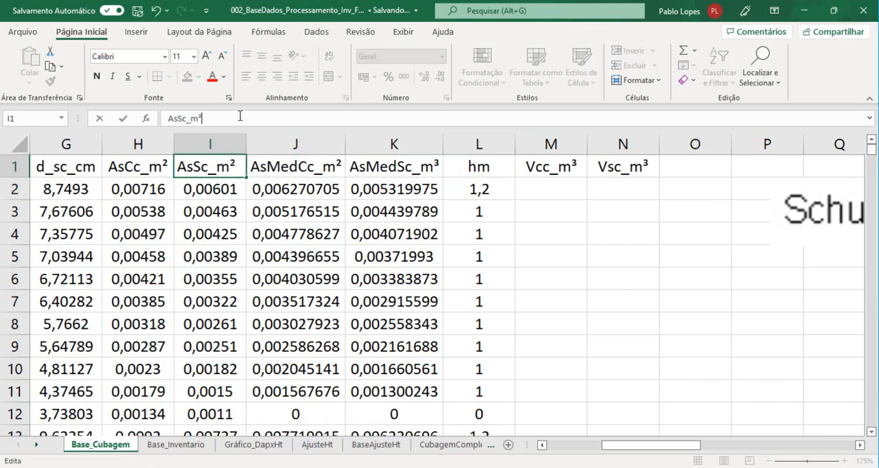
{"action": "type", "text": "²"}
{"action": "key", "text": "Return"}
Correct the unit in the K1 header so that it reads AsMedSc_m²
{"action": "left_click", "coordinate": [401, 171]}
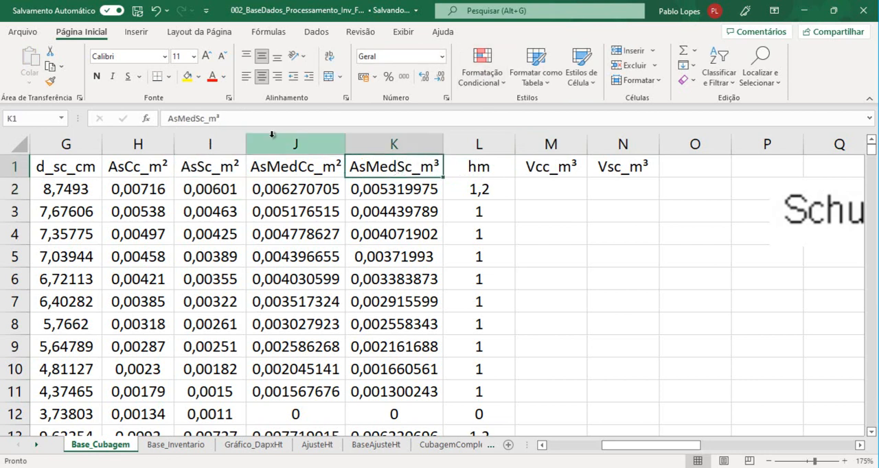
{"action": "left_click", "coordinate": [242, 118]}
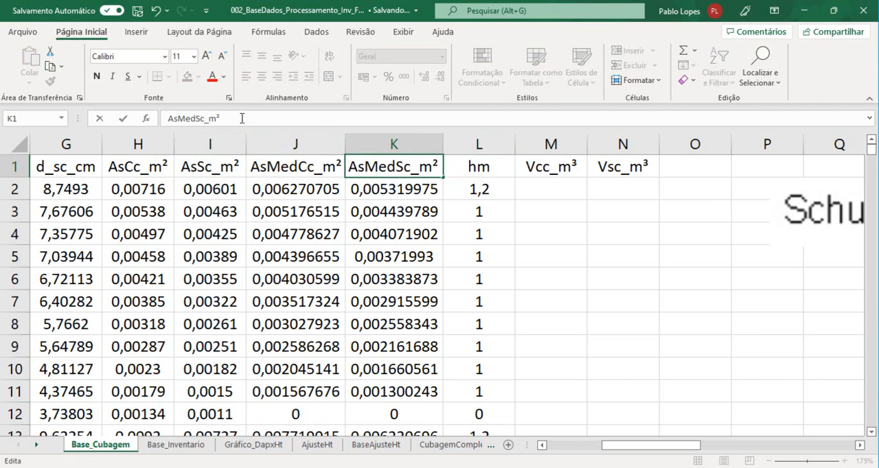
{"action": "type", "text": "²"}
{"action": "key", "text": "Return"}
{"action": "key", "text": "Up"}
Rename the section length header in L1 as h_m
{"action": "key", "text": "Right"}
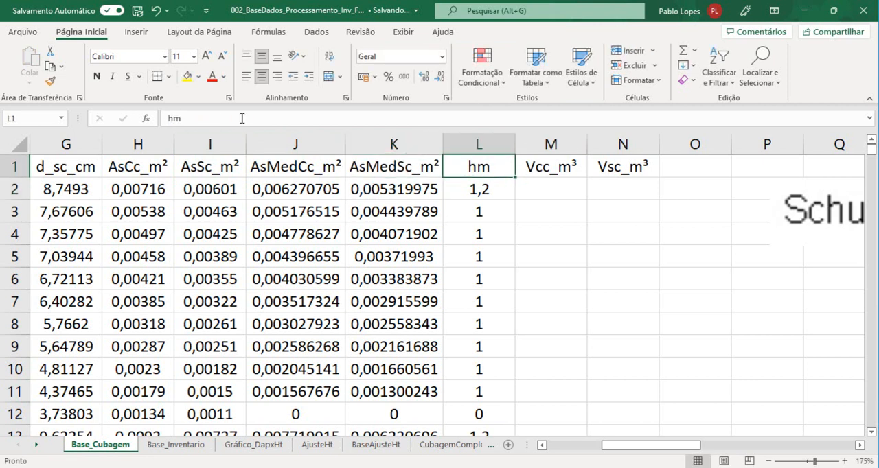
{"action": "left_click", "coordinate": [174, 118]}
{"action": "type", "text": "_"}
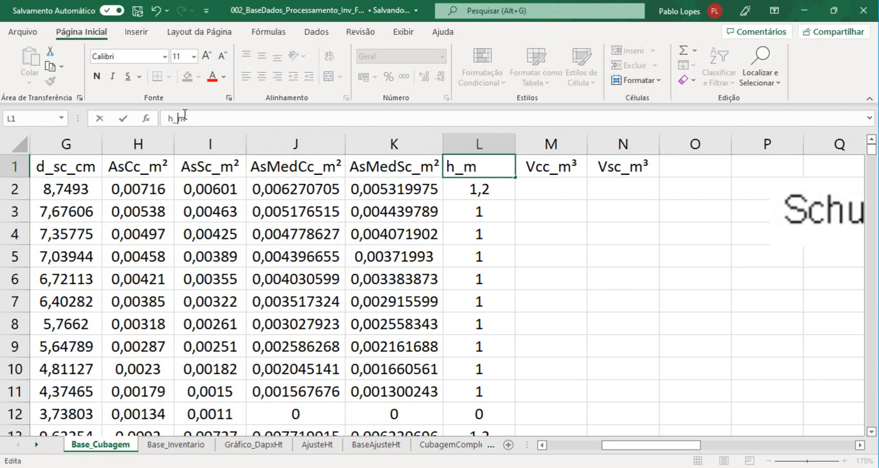
{"action": "key", "text": "Return"}
{"action": "key", "text": "Right"}
{"action": "key", "text": "Up"}
{"action": "key", "text": "Down"}
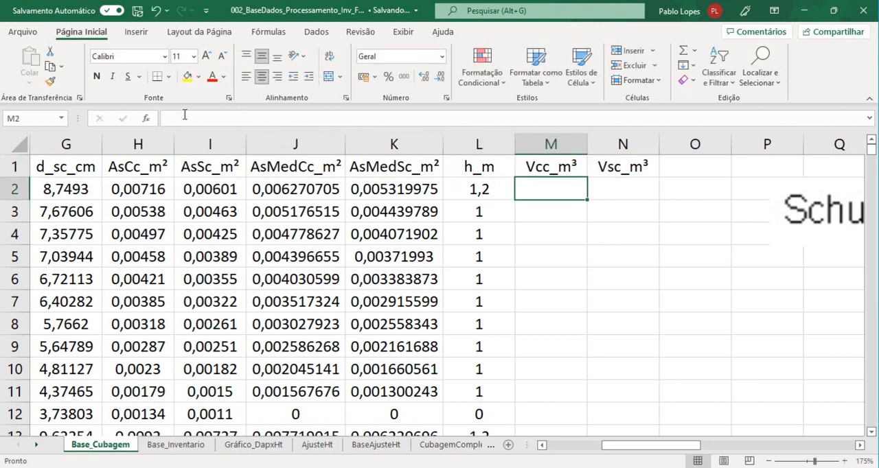
{"action": "key", "text": "Up"}
{"action": "key", "text": "Down"}
{"action": "key", "text": "Left"}
{"action": "key", "text": "Left"}
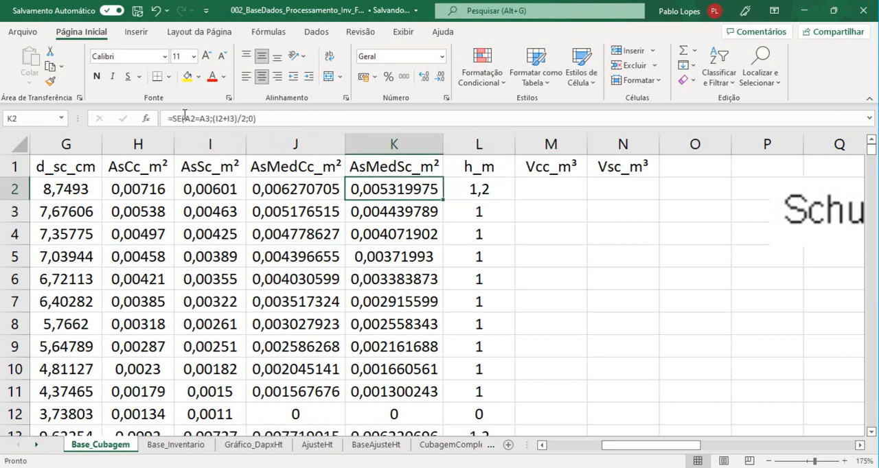
{"action": "key", "text": "Up"}
{"action": "key", "text": "Right"}
{"action": "key", "text": "Right"}
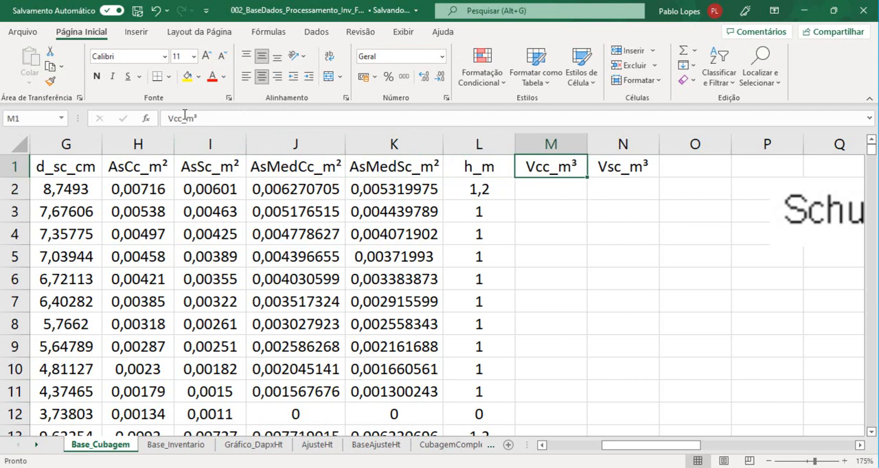
Enter the formula =K2*L2 in M2 and fill it down the Vcc_m³ column
{"action": "key", "text": "Down"}
{"action": "type", "text": "="}
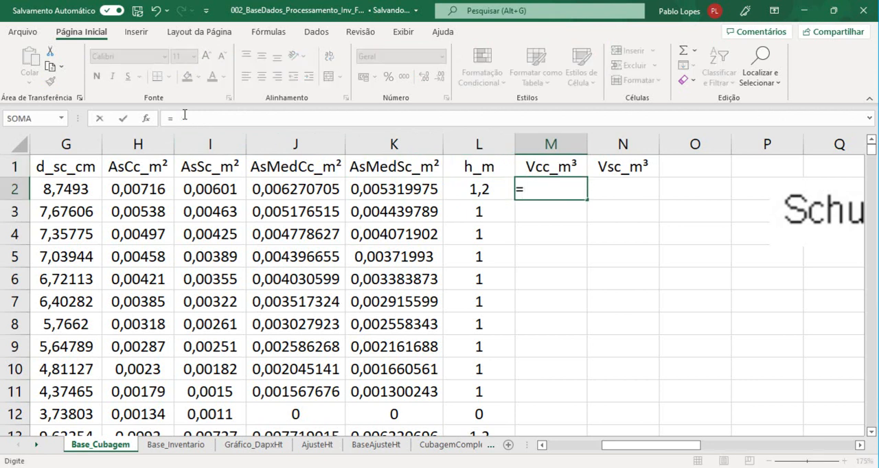
{"action": "key", "text": "Left"}
{"action": "key", "text": "Left"}
{"action": "type", "text": "*"}
{"action": "key", "text": "Left"}
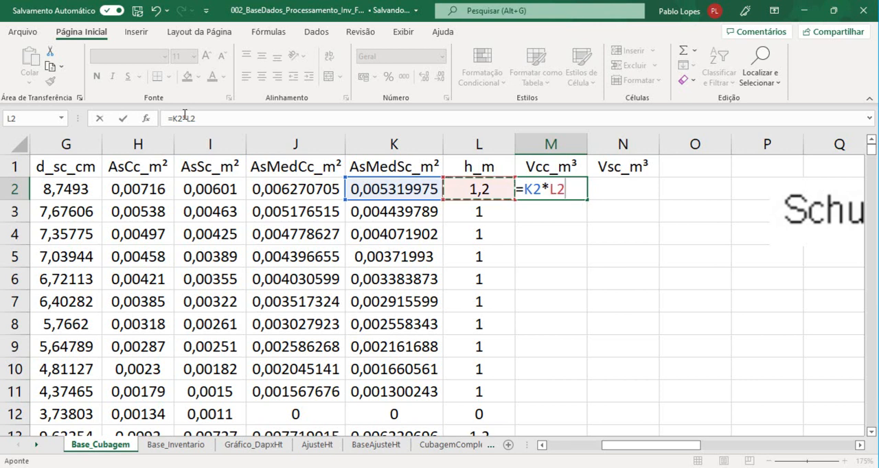
{"action": "key", "text": "Return"}
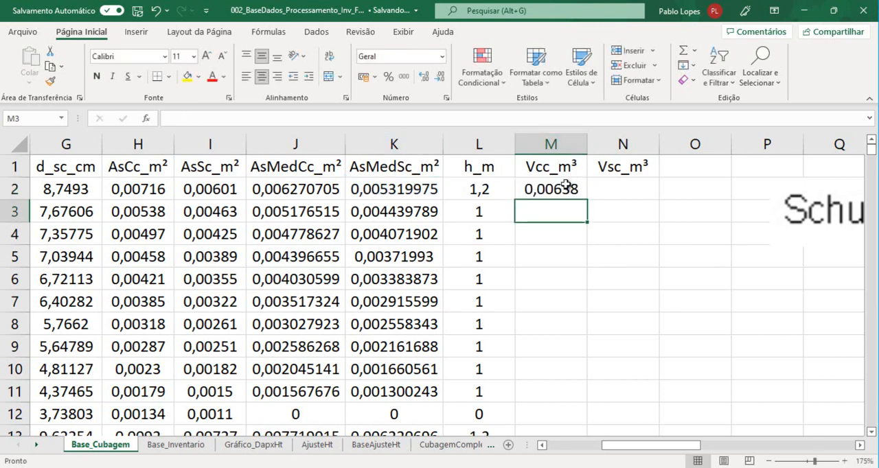
{"action": "left_click", "coordinate": [568, 183]}
{"action": "double_click", "coordinate": [586, 199]}
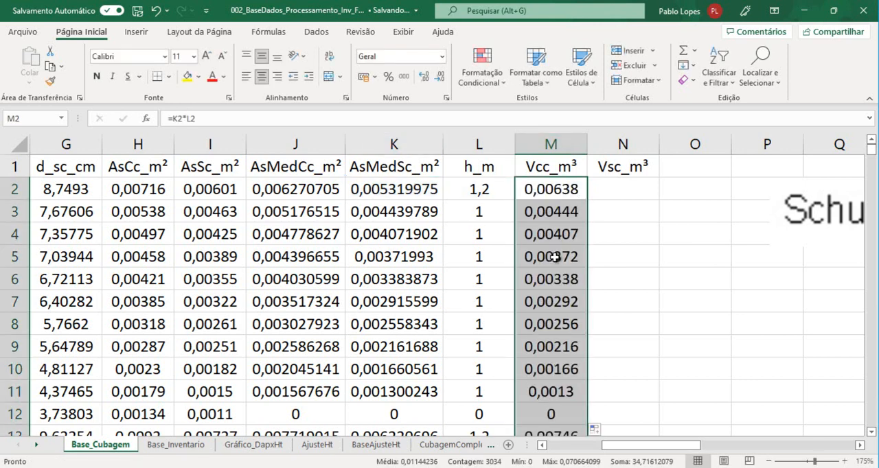
Check the Vcc_m³ formulas in the last section rows of the first trees, M12 and M25, and in M2
{"action": "left_click", "coordinate": [563, 414]}
{"action": "scroll", "coordinate": [539, 392], "scroll_direction": "down", "scroll_amount": 7}
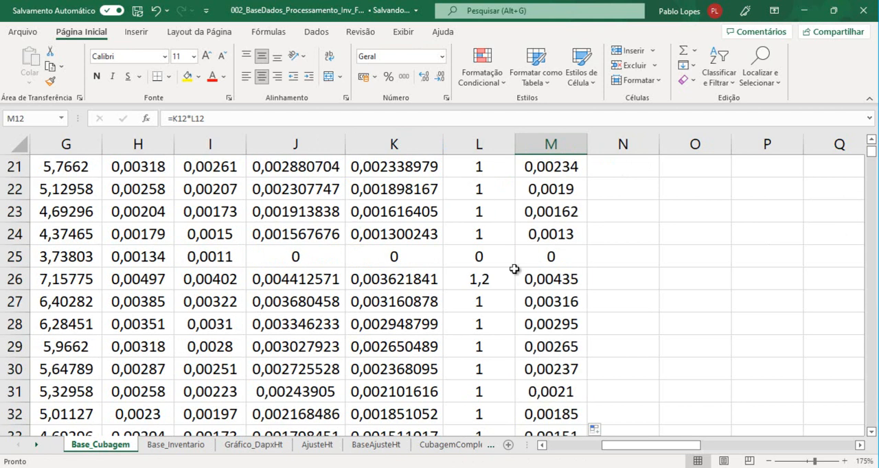
{"action": "left_click", "coordinate": [547, 256]}
{"action": "scroll", "coordinate": [529, 234], "scroll_direction": "up", "scroll_amount": 5}
{"action": "scroll", "coordinate": [520, 212], "scroll_direction": "up", "scroll_amount": 2}
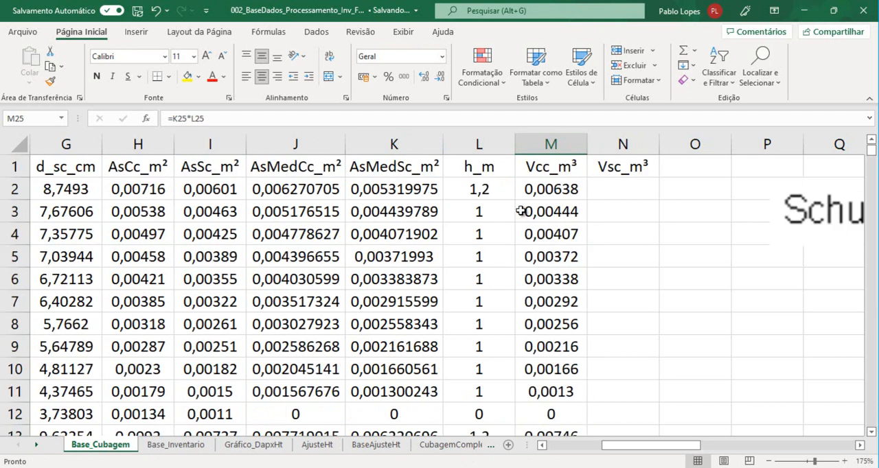
{"action": "left_click", "coordinate": [576, 194]}
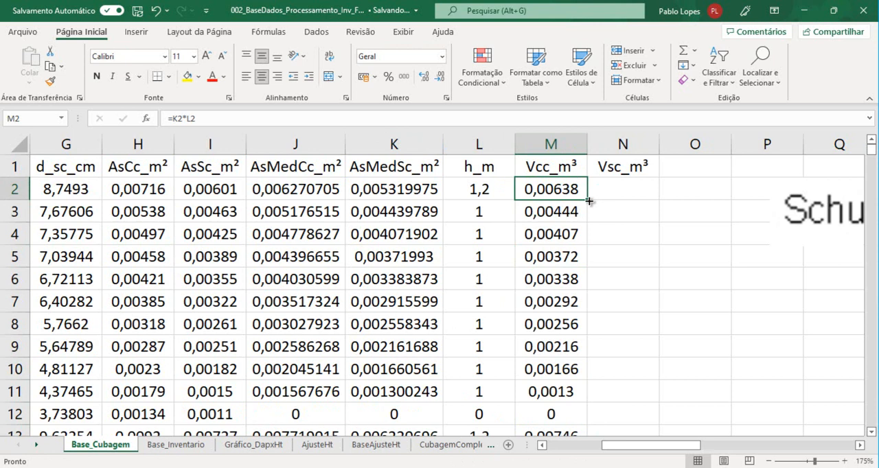
{"action": "left_click", "coordinate": [602, 188]}
{"action": "left_click", "coordinate": [574, 187]}
{"action": "left_click", "coordinate": [602, 184]}
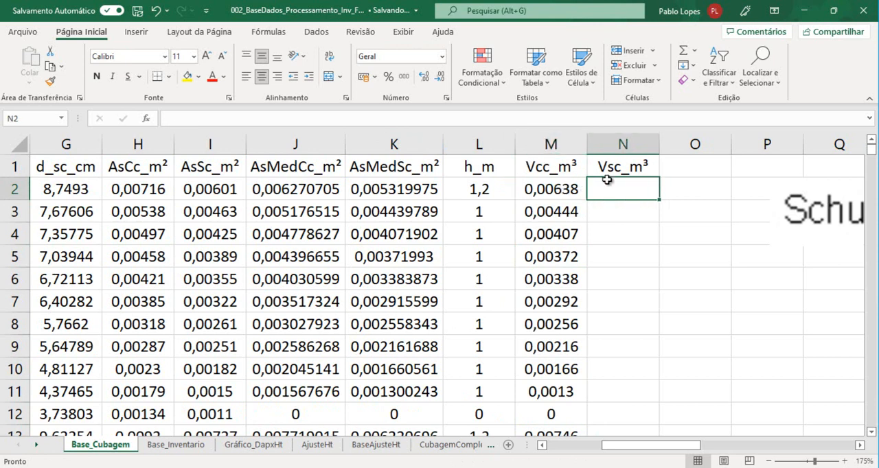
Correct the M2 formula to =J2*L2, refill the Vcc_m³ column with it, and review its references
{"action": "left_click", "coordinate": [565, 187]}
{"action": "left_click", "coordinate": [453, 120]}
{"action": "left_click_drag", "start_coordinate": [400, 179], "coordinate": [302, 208]}
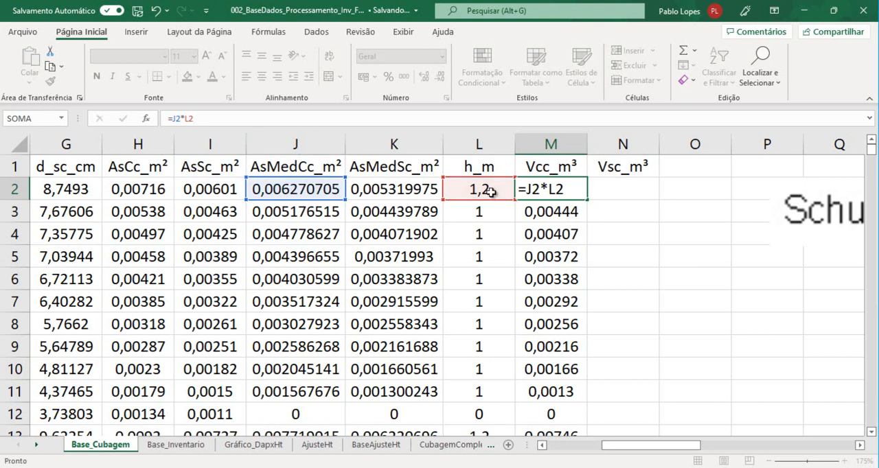
{"action": "key", "text": "Return"}
{"action": "left_click", "coordinate": [550, 190]}
{"action": "double_click", "coordinate": [587, 200]}
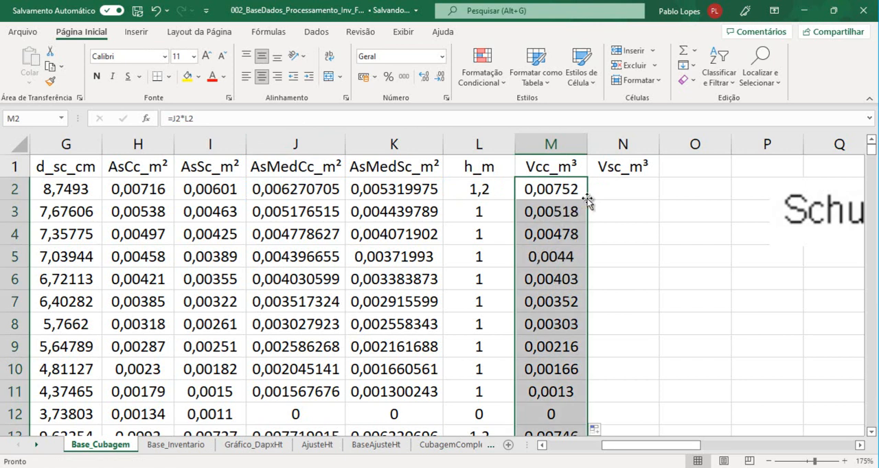
{"action": "left_click", "coordinate": [526, 191]}
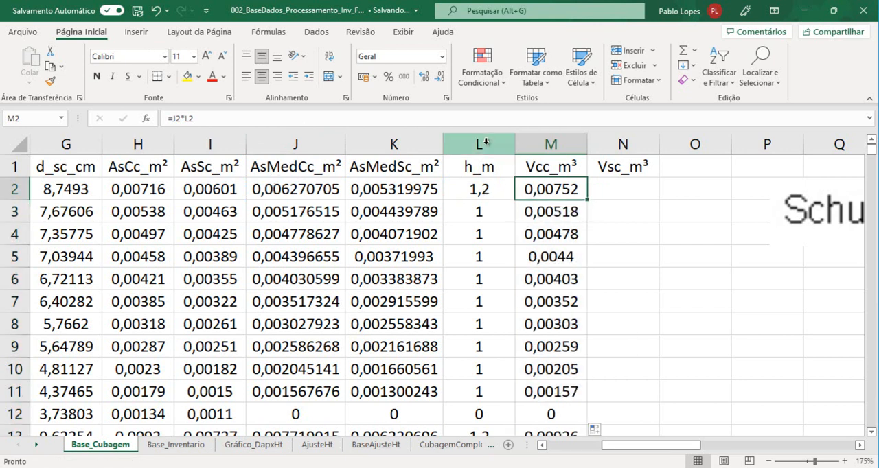
{"action": "left_click", "coordinate": [479, 120]}
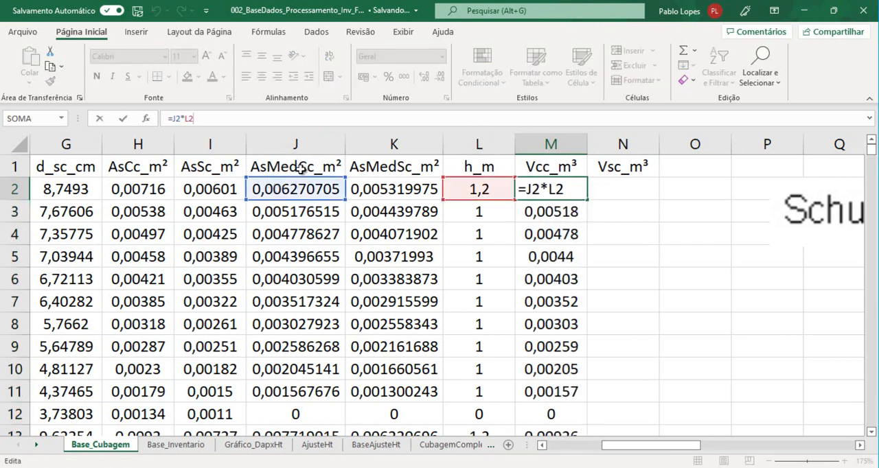
{"action": "key", "text": "ctrl+Return"}
{"action": "left_click", "coordinate": [553, 203]}
{"action": "left_click", "coordinate": [555, 193]}
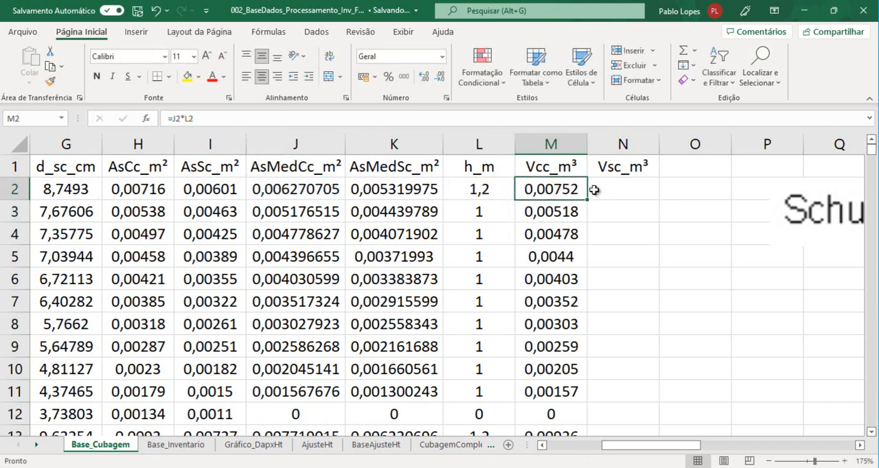
Calculate the volume without bark in N2 with =K2*L2 and fill it down the Vsc_m³ column
{"action": "left_click", "coordinate": [609, 189]}
{"action": "type", "text": "="}
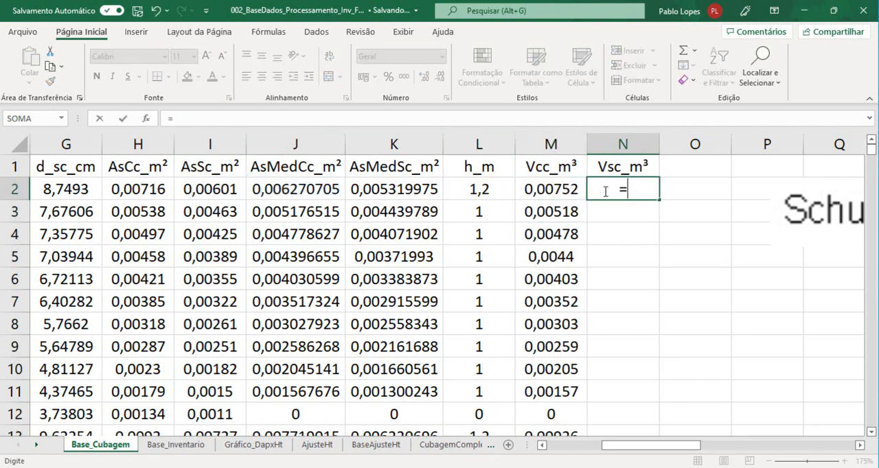
{"action": "left_click", "coordinate": [397, 191]}
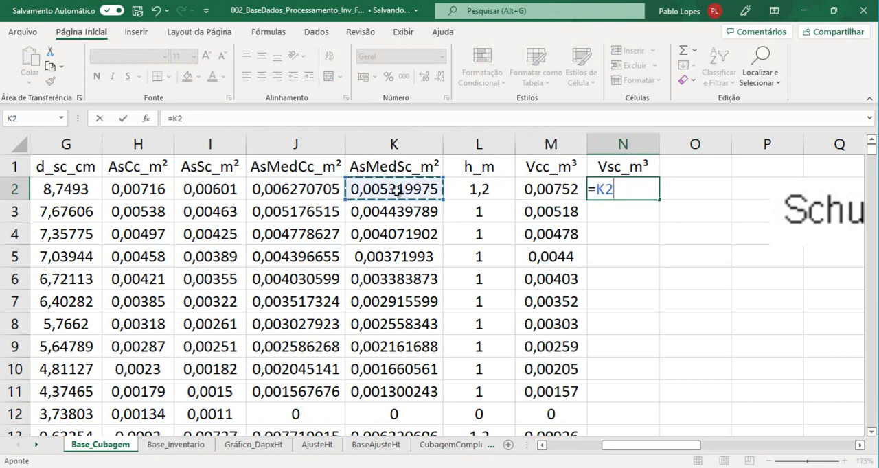
{"action": "type", "text": "*"}
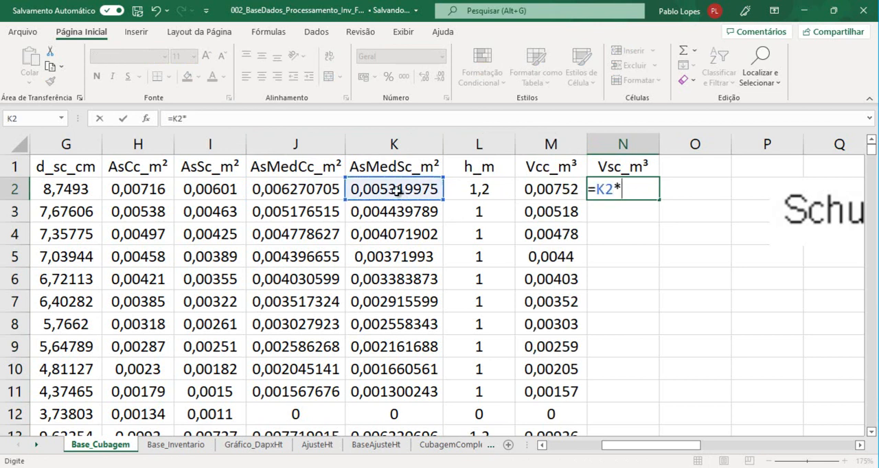
{"action": "left_click", "coordinate": [480, 191]}
{"action": "key", "text": "Return"}
{"action": "left_click", "coordinate": [638, 190]}
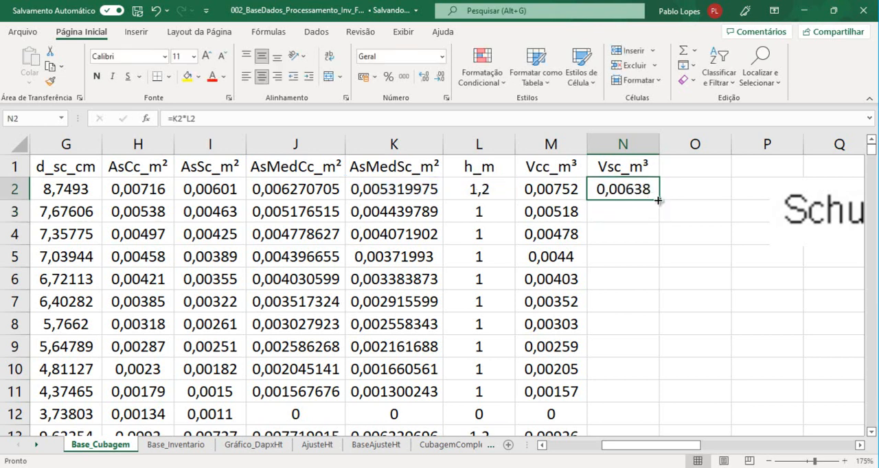
{"action": "double_click", "coordinate": [657, 200]}
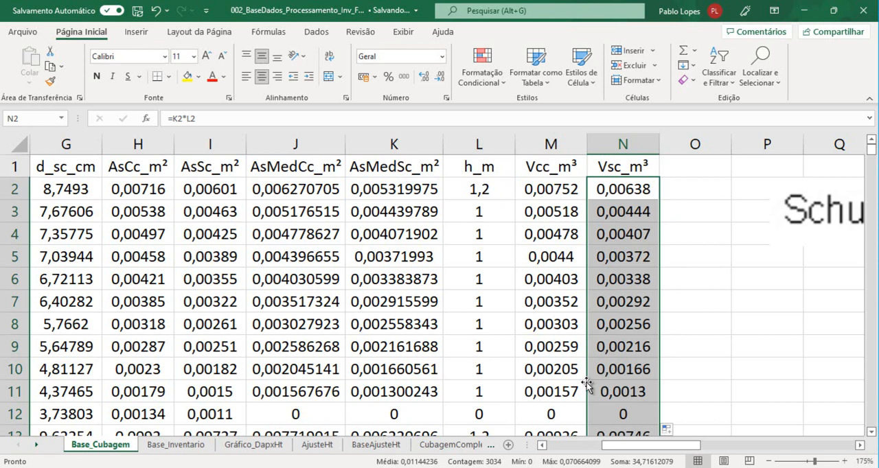
{"action": "left_click", "coordinate": [618, 390]}
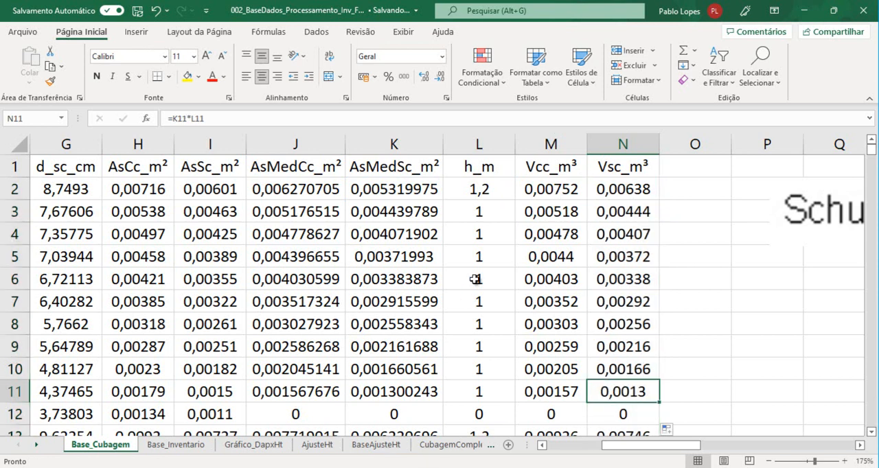
Go back to the start of the table and select the Arvore header in A1
{"action": "left_click", "coordinate": [367, 167]}
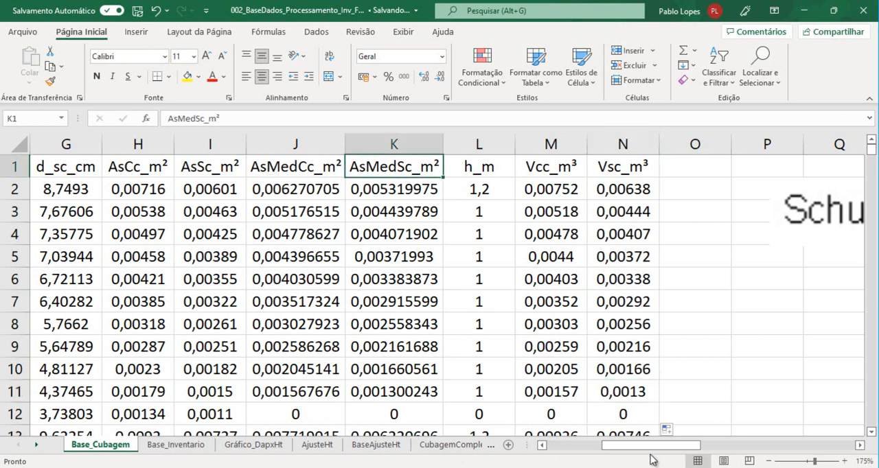
{"action": "left_click_drag", "start_coordinate": [652, 449], "coordinate": [478, 449]}
{"action": "left_click", "coordinate": [72, 167]}
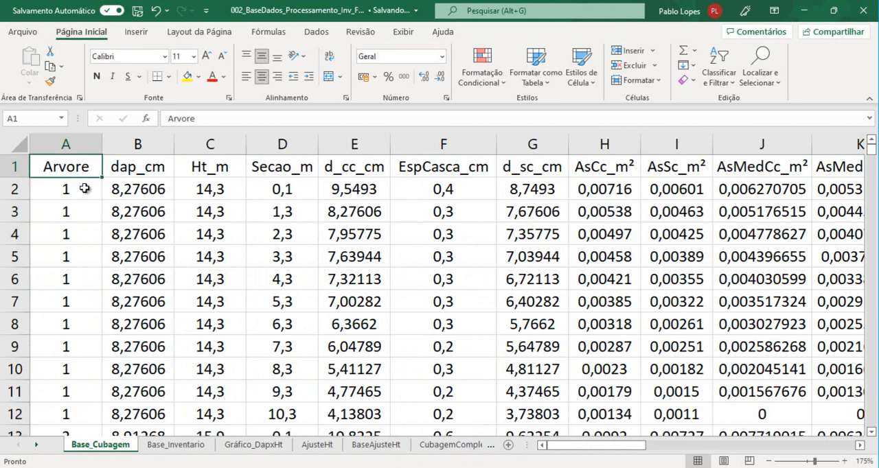